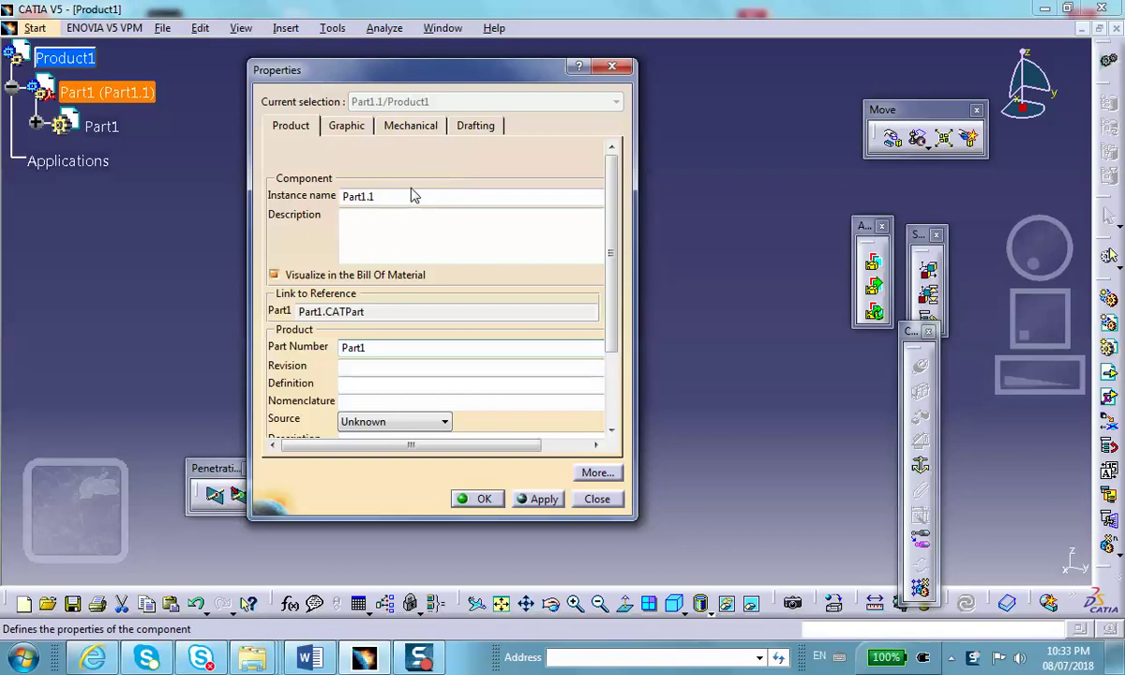
- Rename the first part by setting both its instance name and its part number to "track"
drag(385, 197, 269, 172)
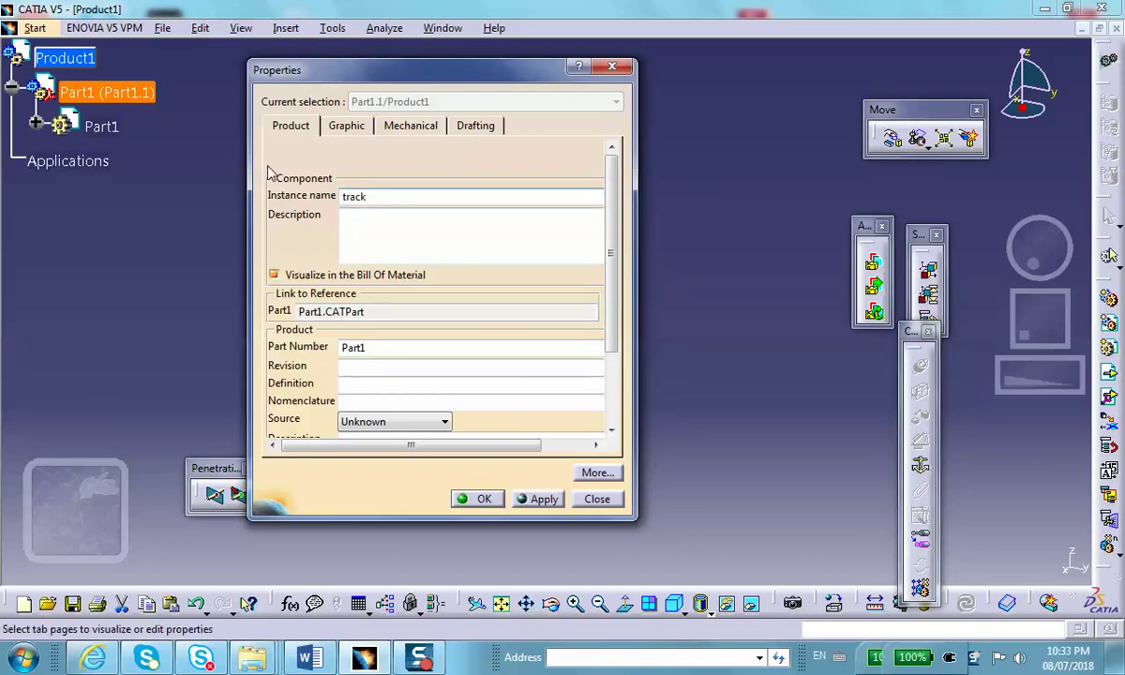
drag(389, 348, 269, 344)
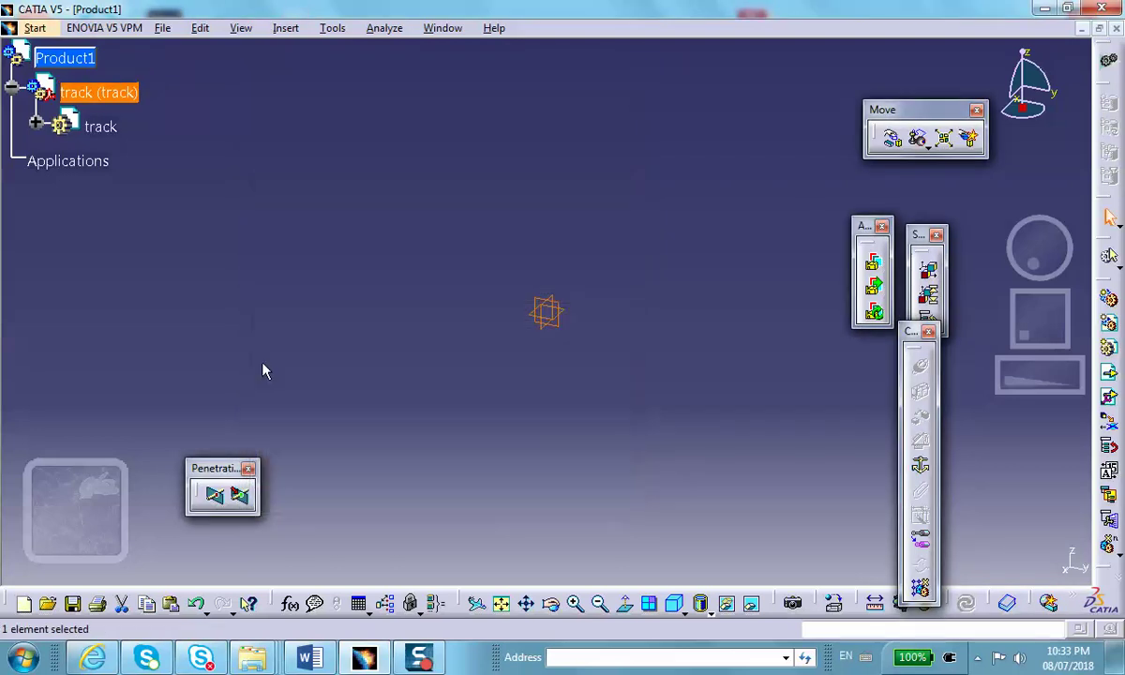
- In the track part, sketch a long, thin horizontal rectangle on the yz plane below the origin and finish the sketch
double_click(100, 125)
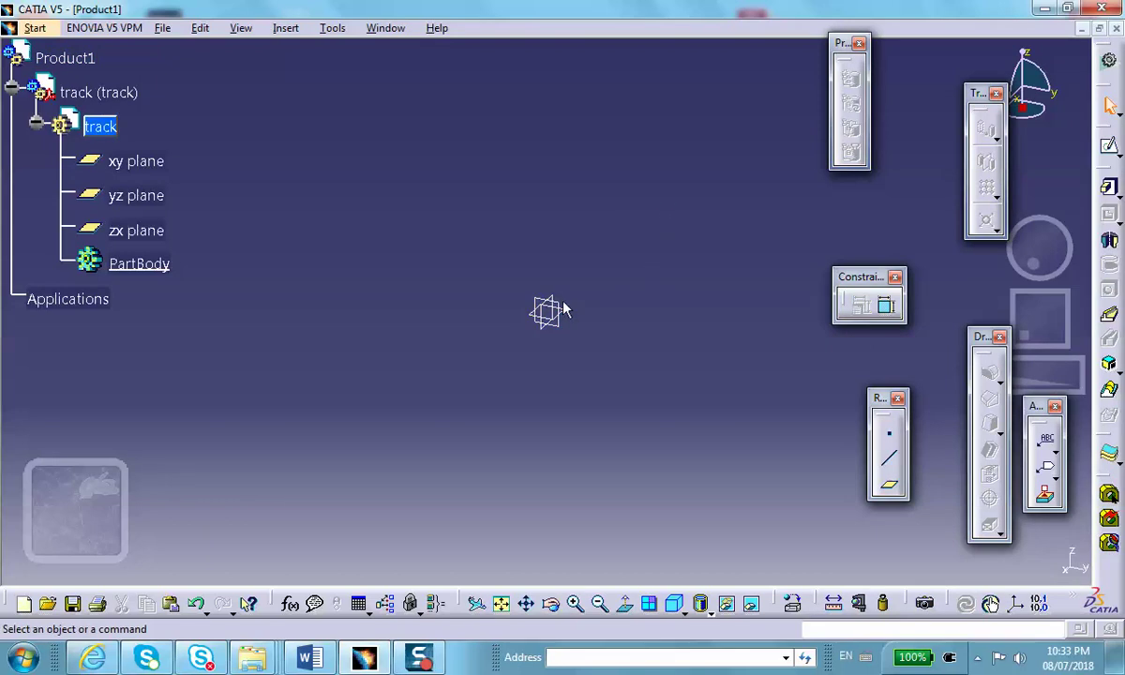
click(597, 309)
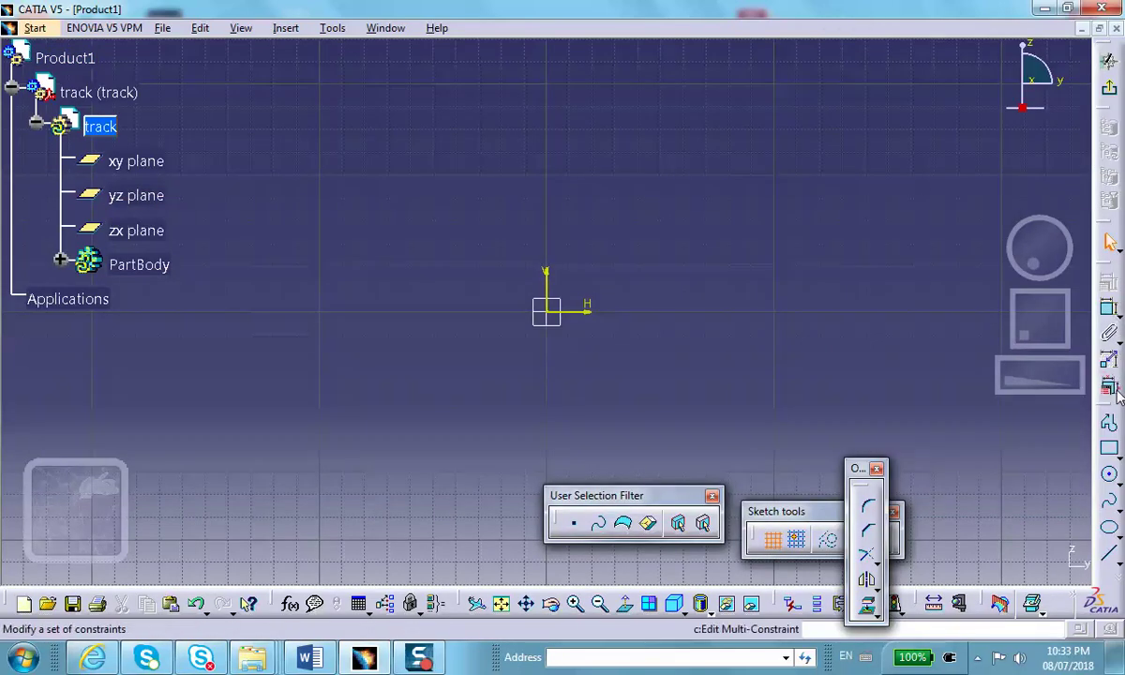
click(1109, 449)
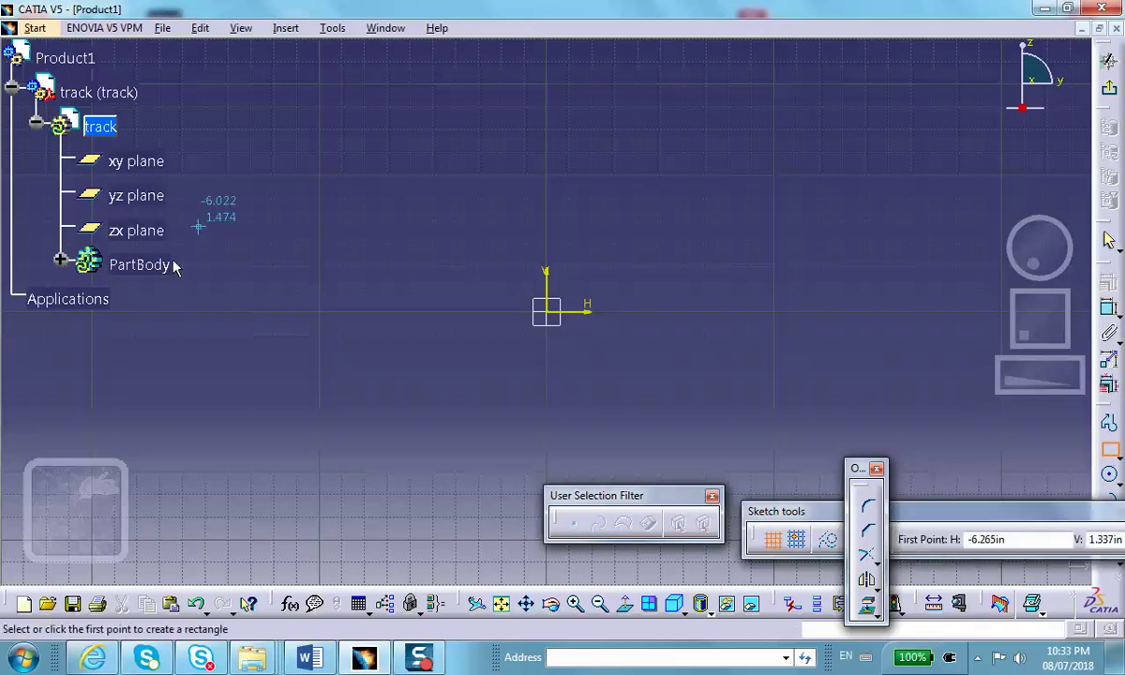
click(225, 362)
click(968, 379)
click(1109, 87)
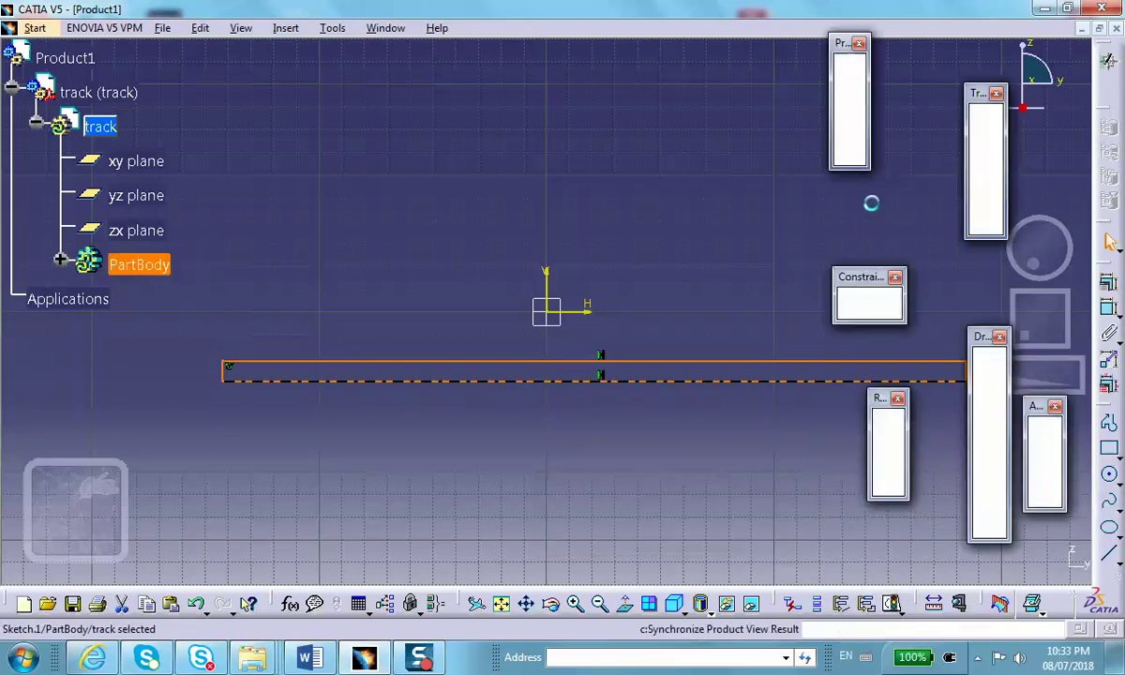
- Extrude the track rectangle into a pad with a length of 3 in
click(849, 79)
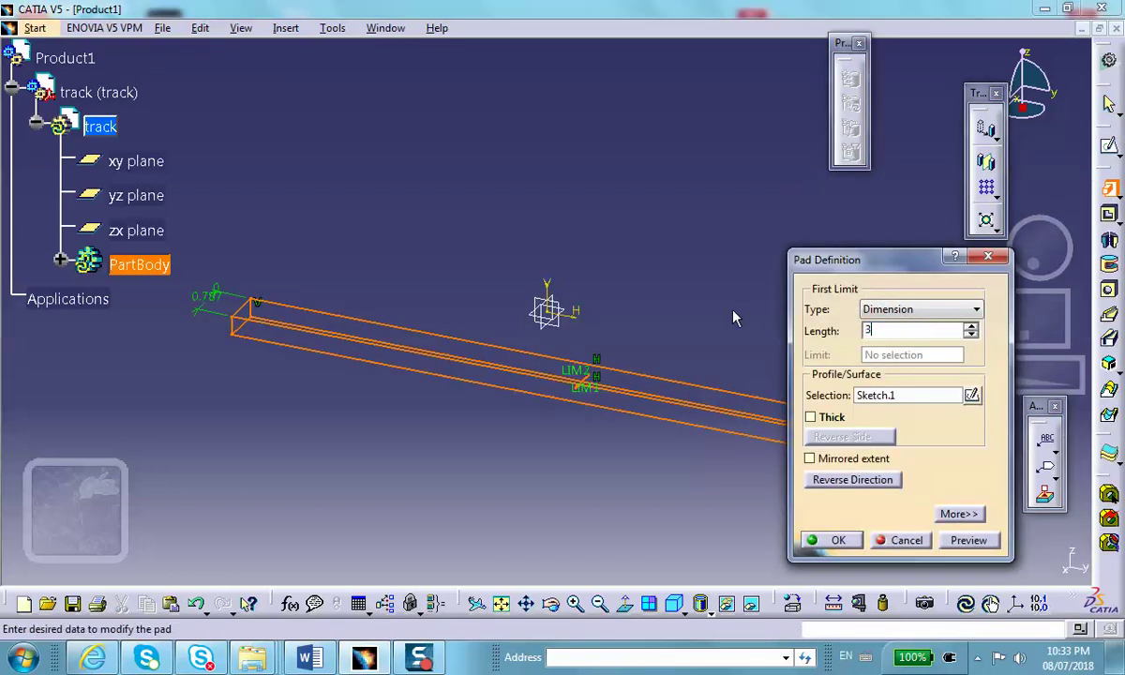
text(3)
click(836, 540)
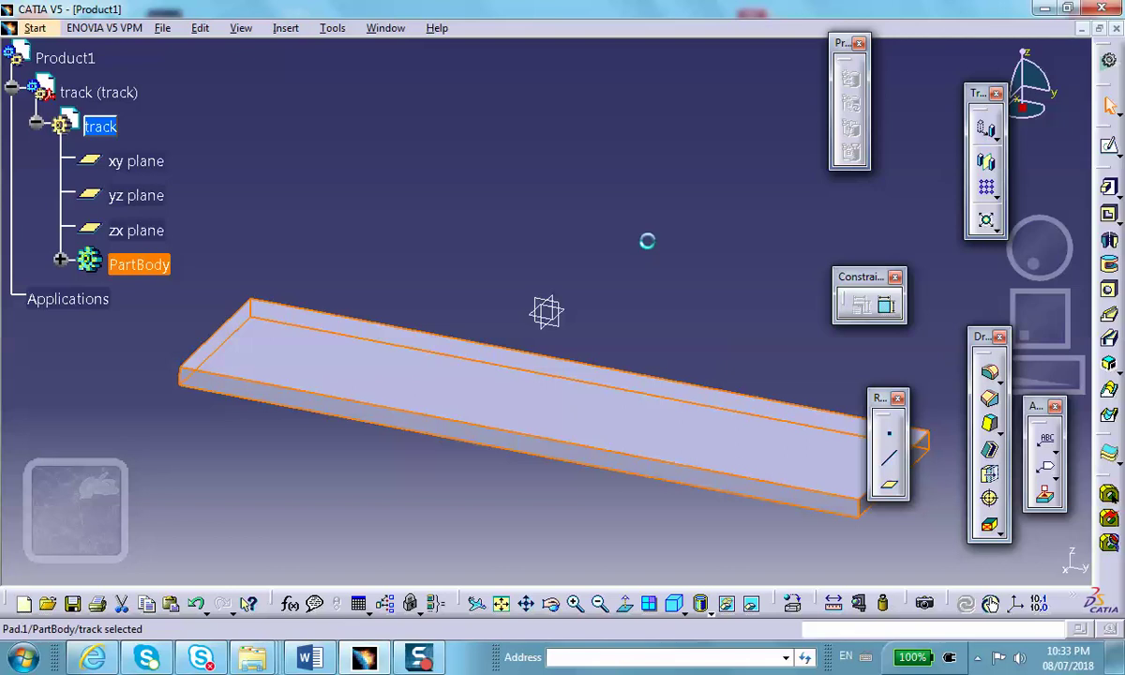
middle_drag(651, 247, 606, 242)
click(644, 238)
scroll(507, 215, down, 1)
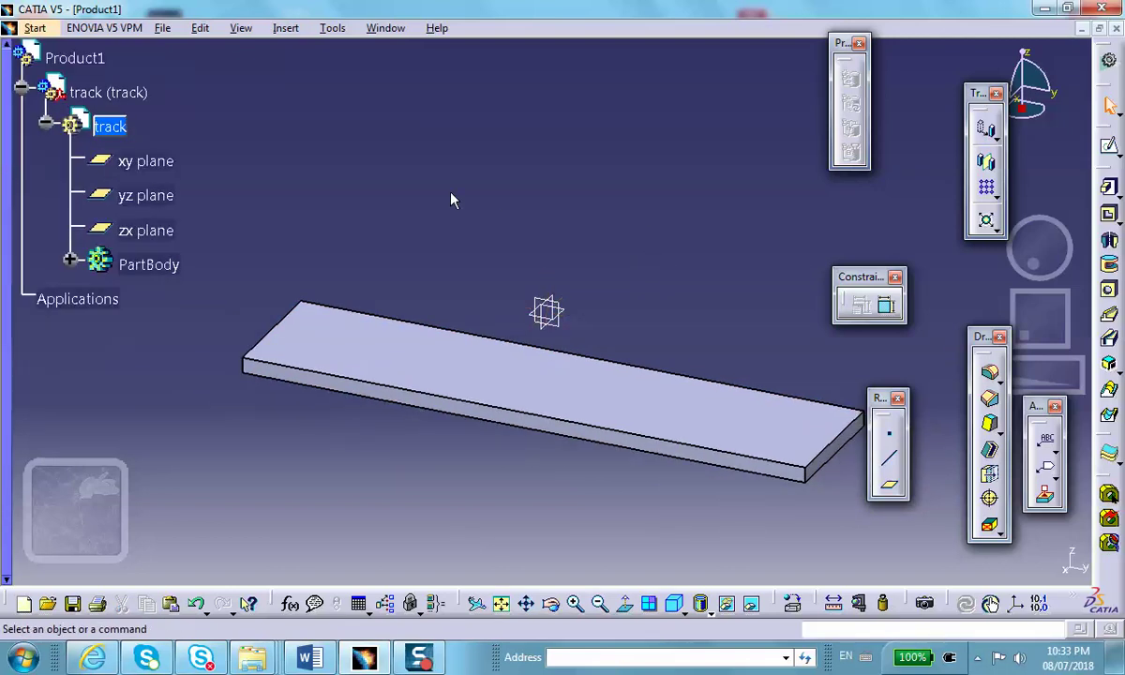
- Activate Product1 and insert a new part into the assembly
click(66, 59)
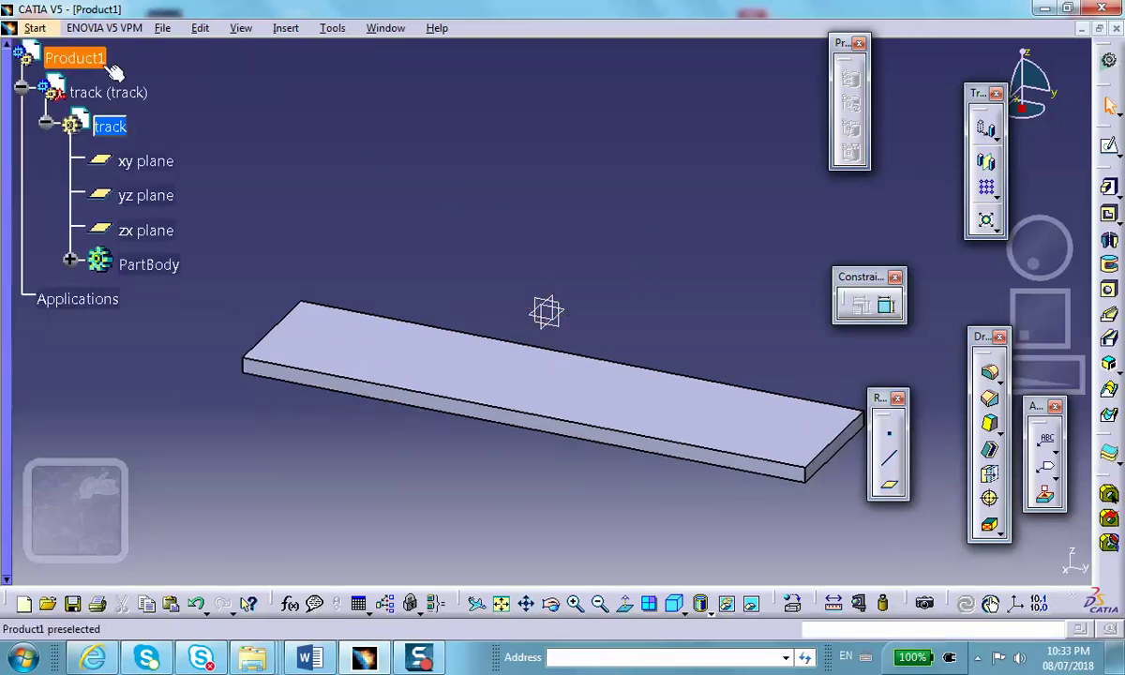
double_click(82, 58)
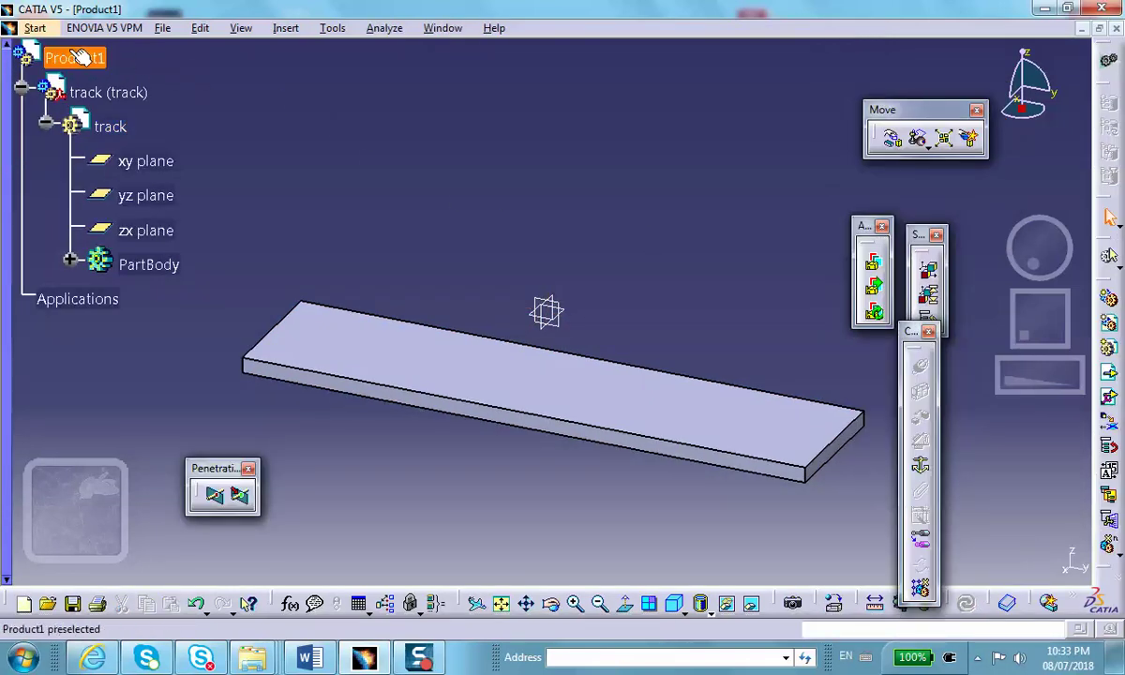
click(288, 29)
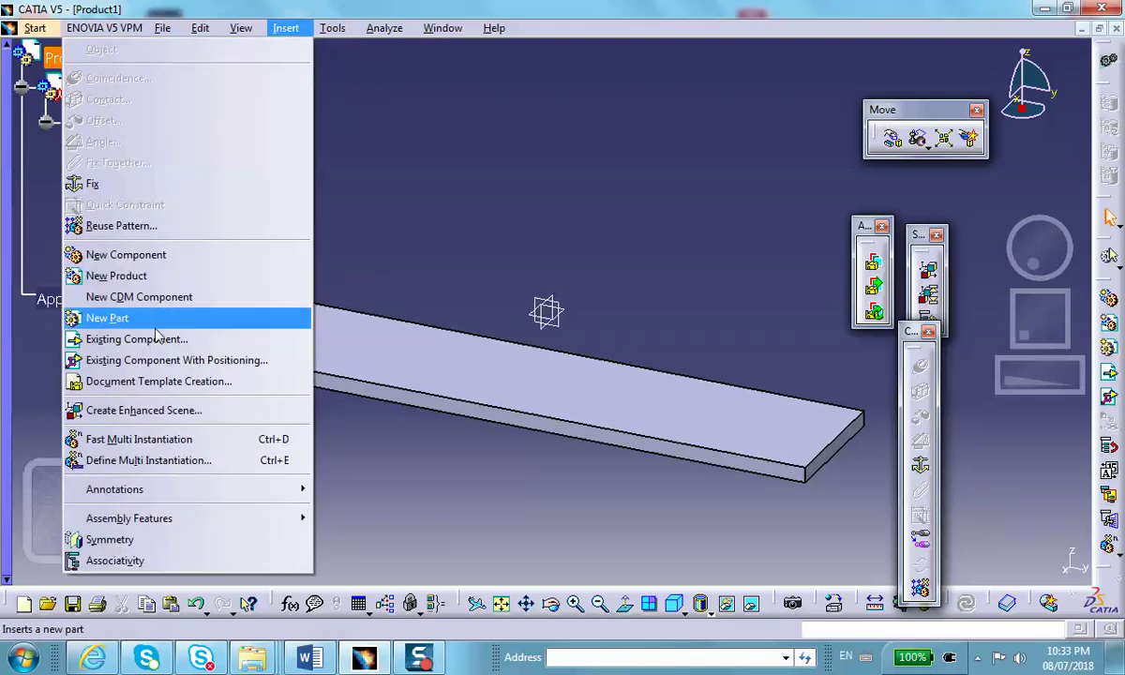
click(110, 318)
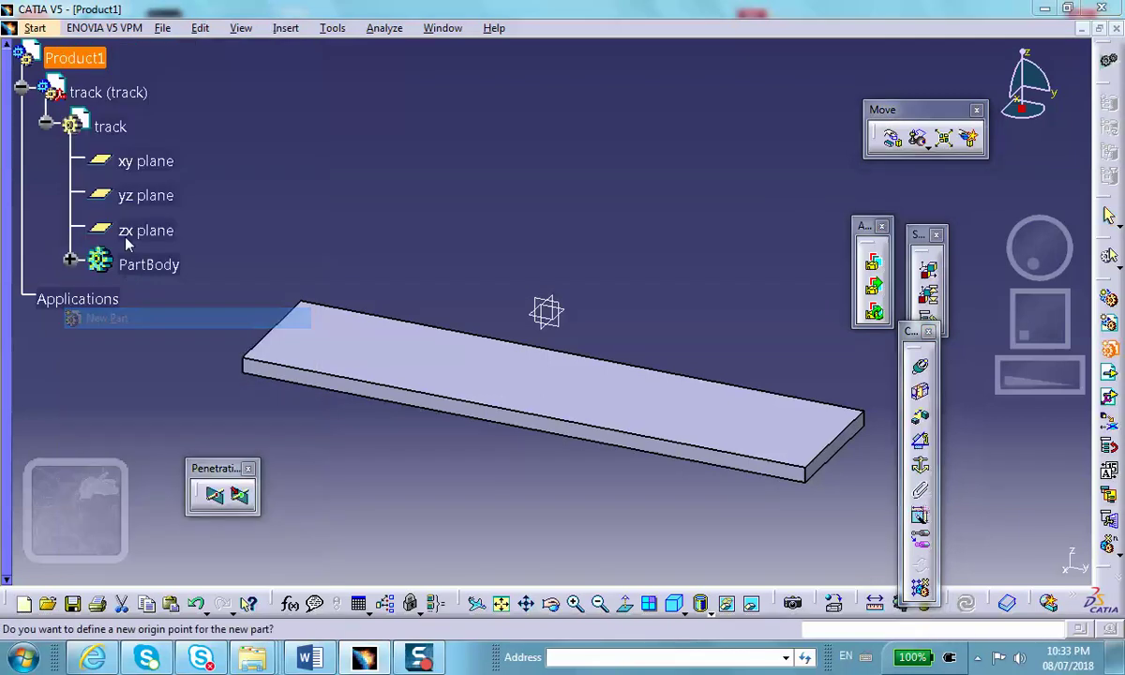
click(698, 399)
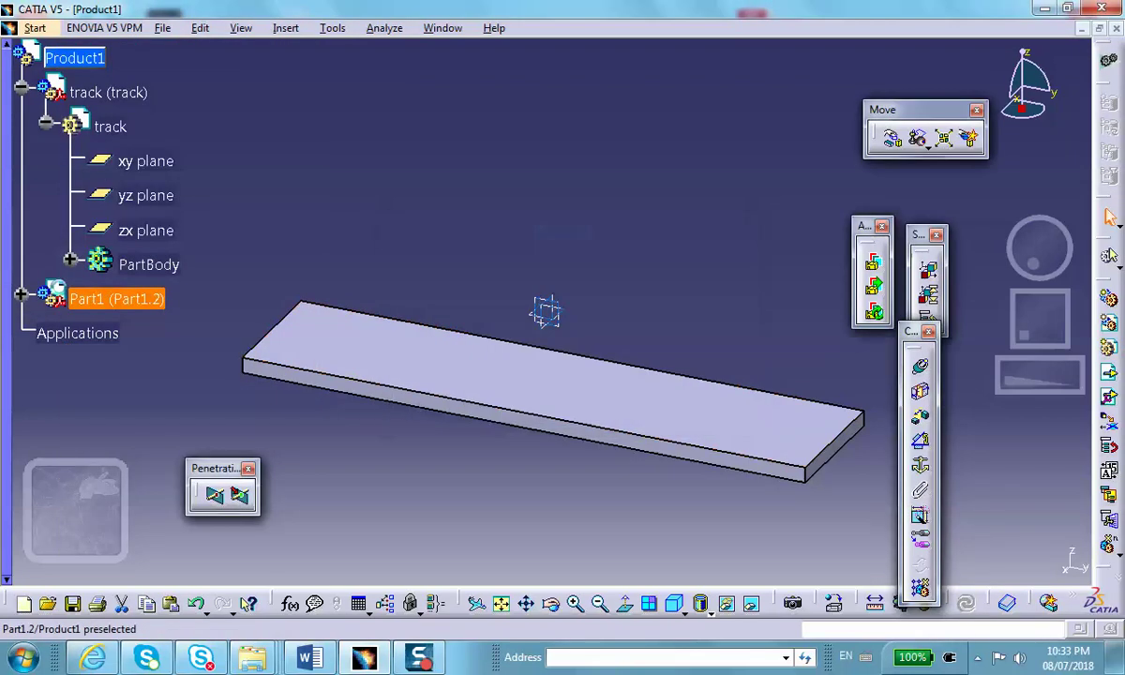
- Rename the new part by setting both its instance name and its part number to "frame"
click(21, 295)
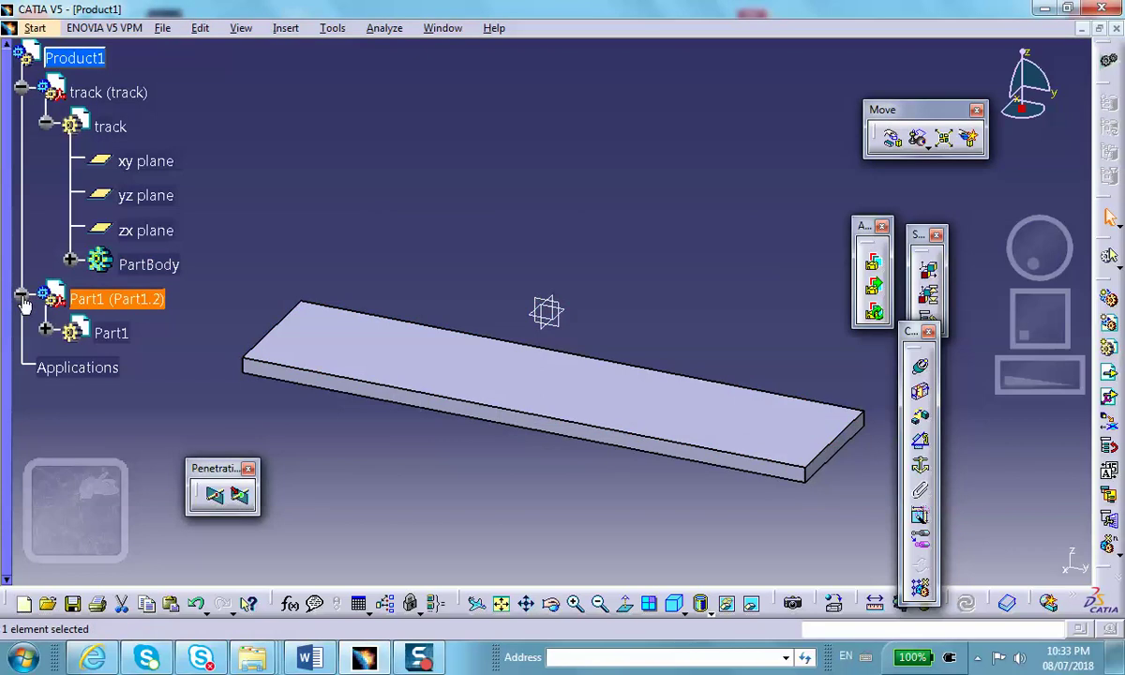
right_click(94, 286)
click(141, 361)
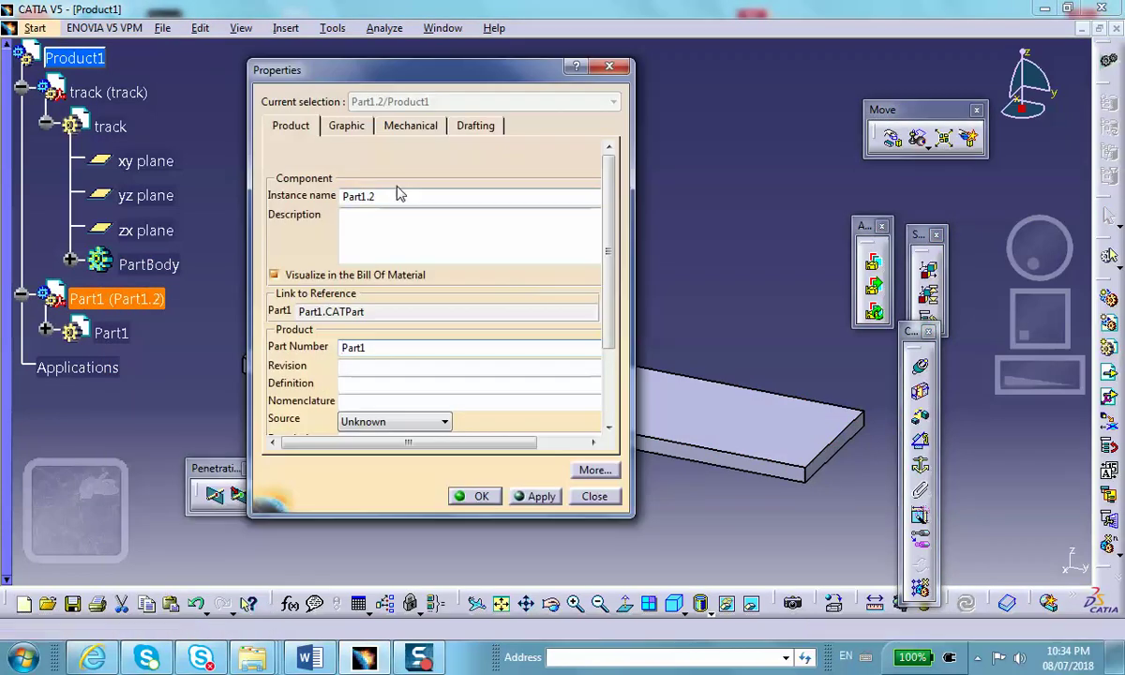
drag(380, 197, 328, 215)
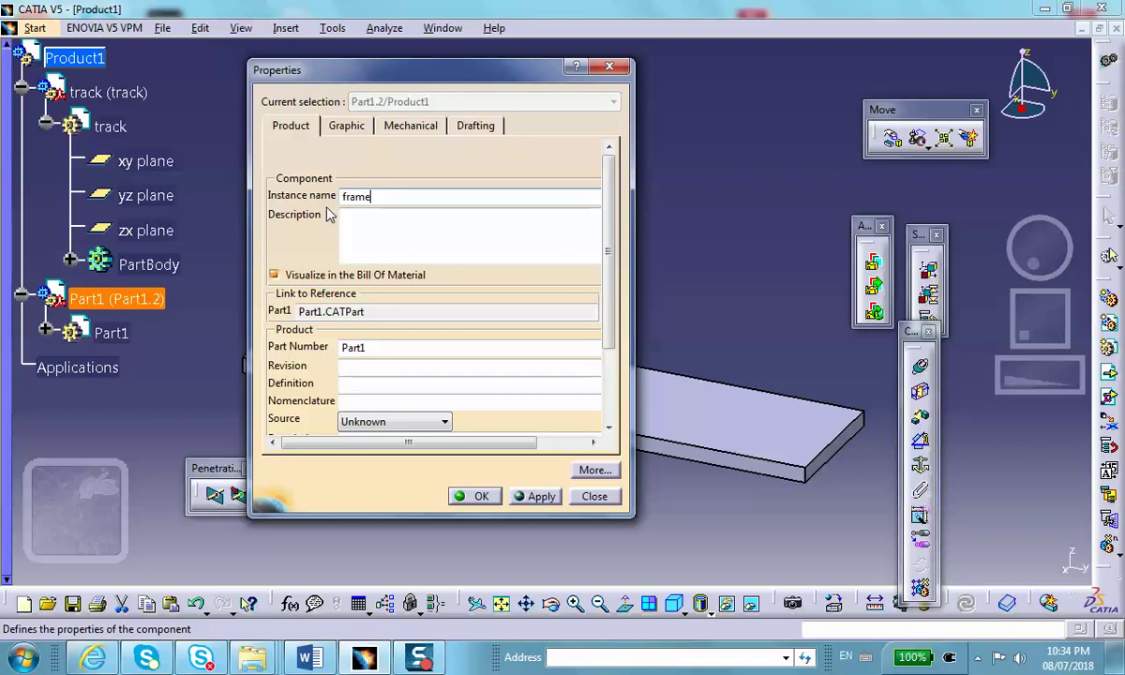
drag(394, 348, 323, 346)
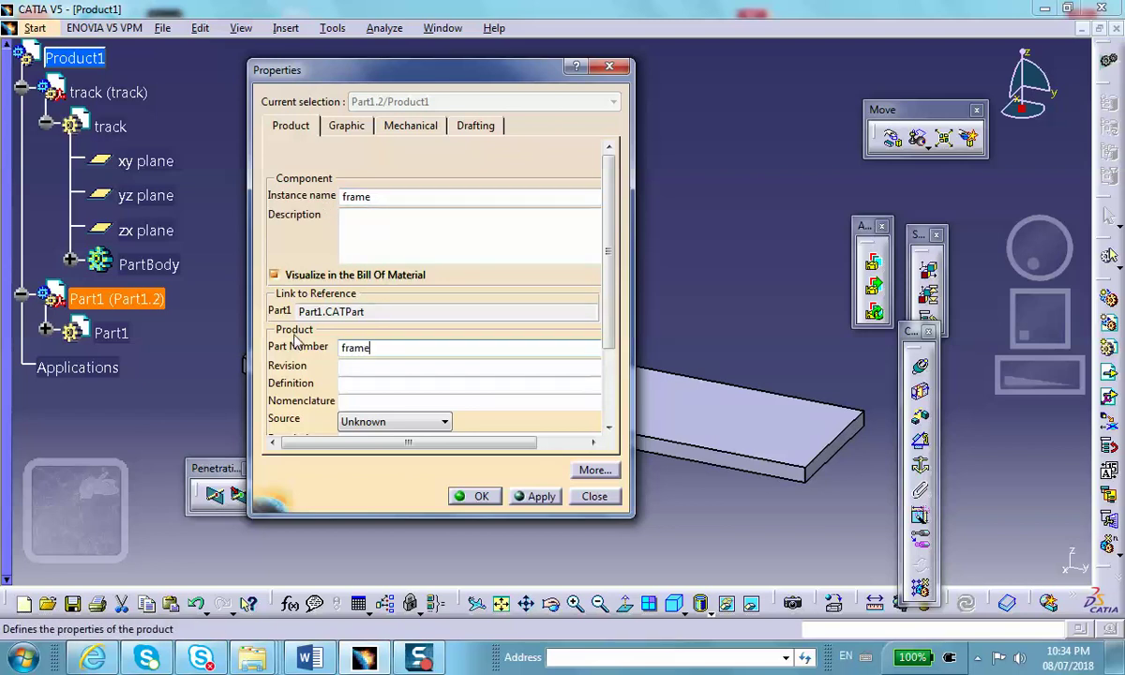
click(476, 497)
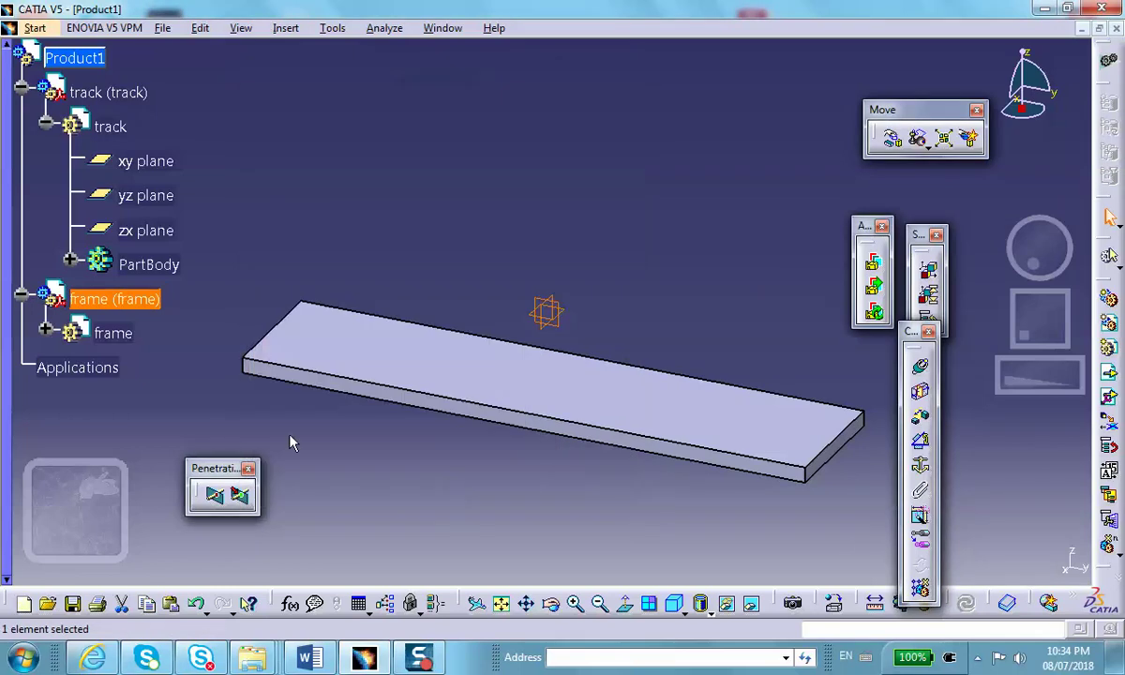
- In the frame part, sketch a short horizontal rectangle on the yz plane, above the origin and the track
double_click(113, 332)
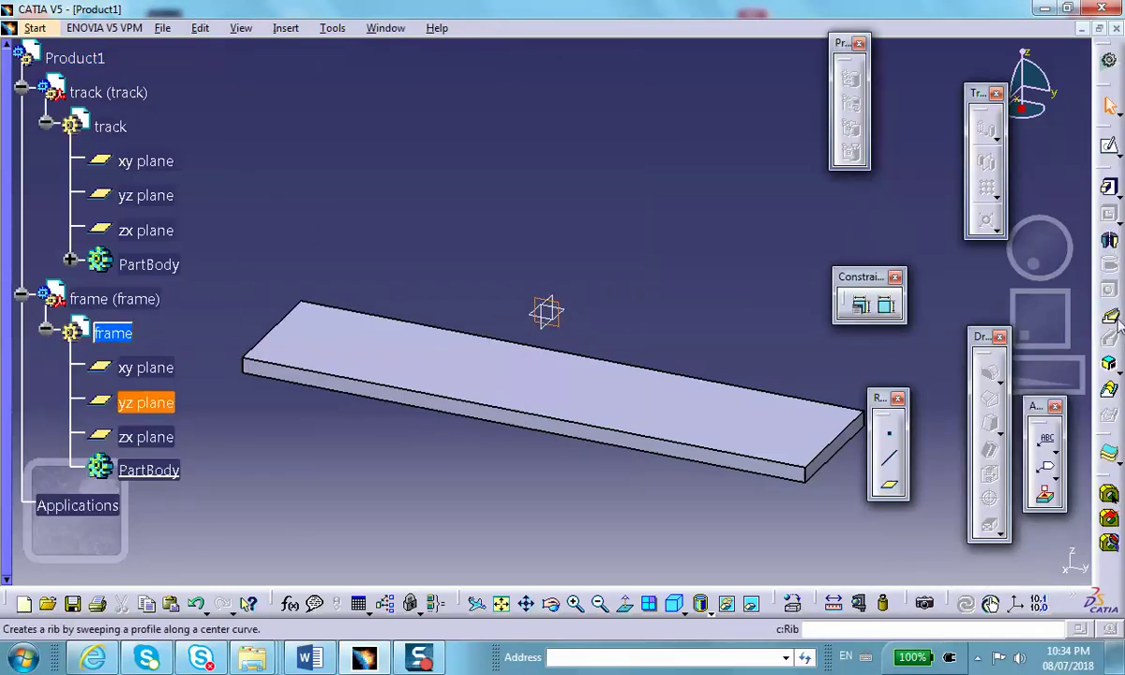
click(1110, 147)
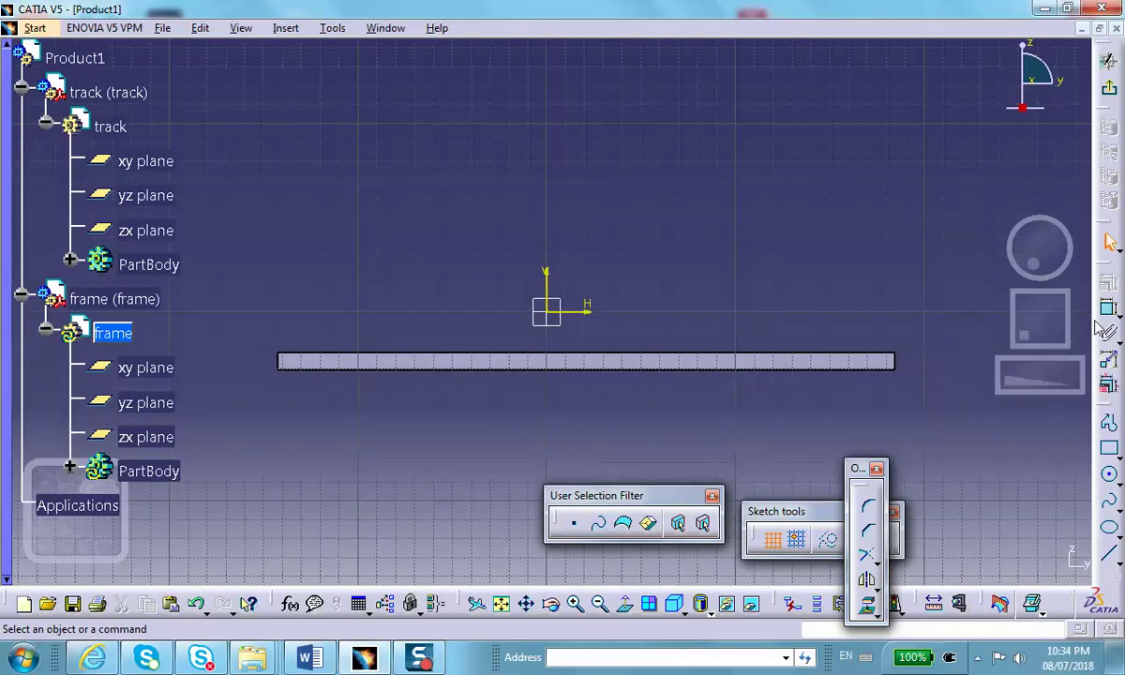
click(1109, 448)
click(450, 215)
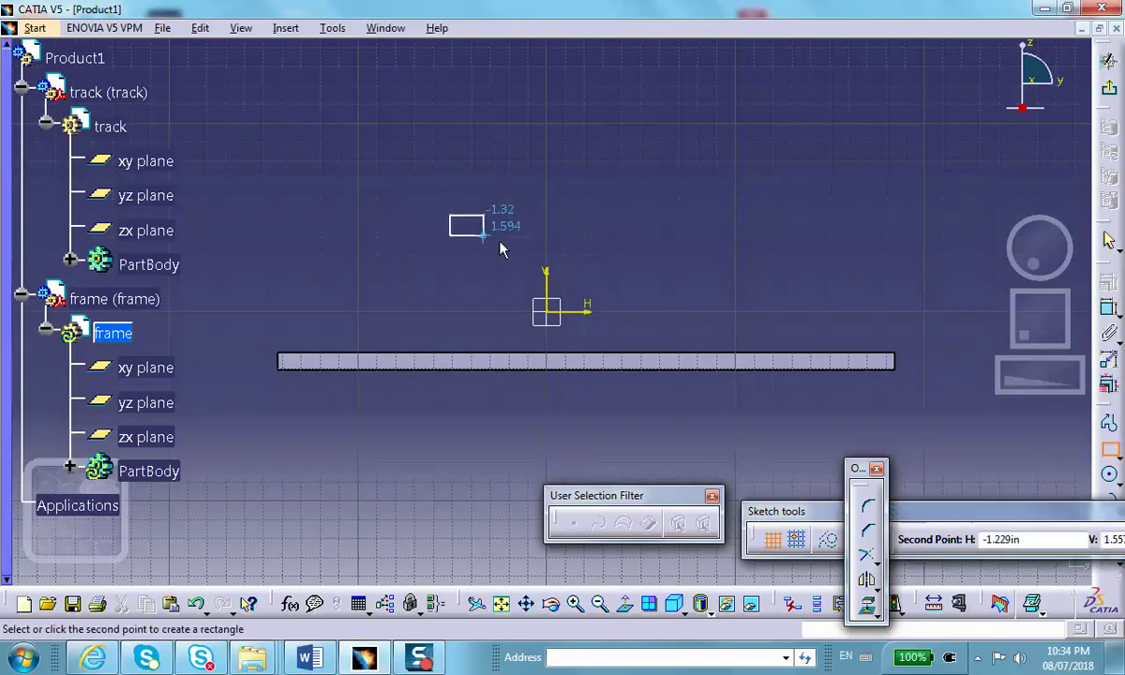
click(588, 237)
ctrl+middle_drag(1004, 251, 991, 249)
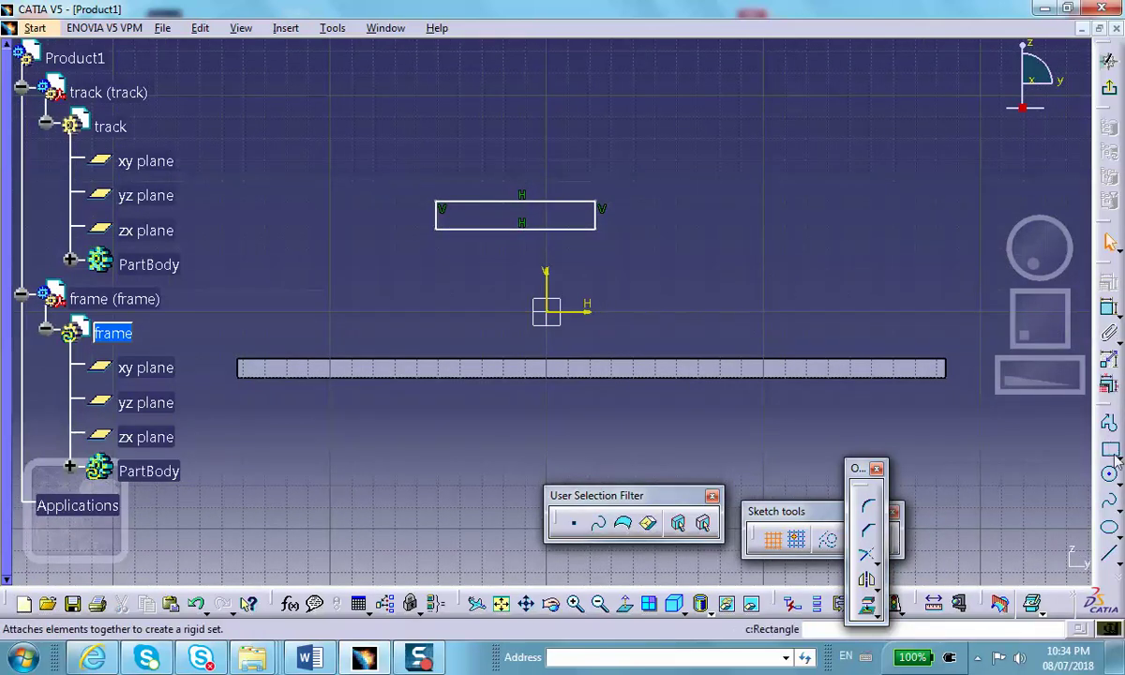
- Draw two small circles of similar size inside the frame rectangle, one near each end
click(1110, 477)
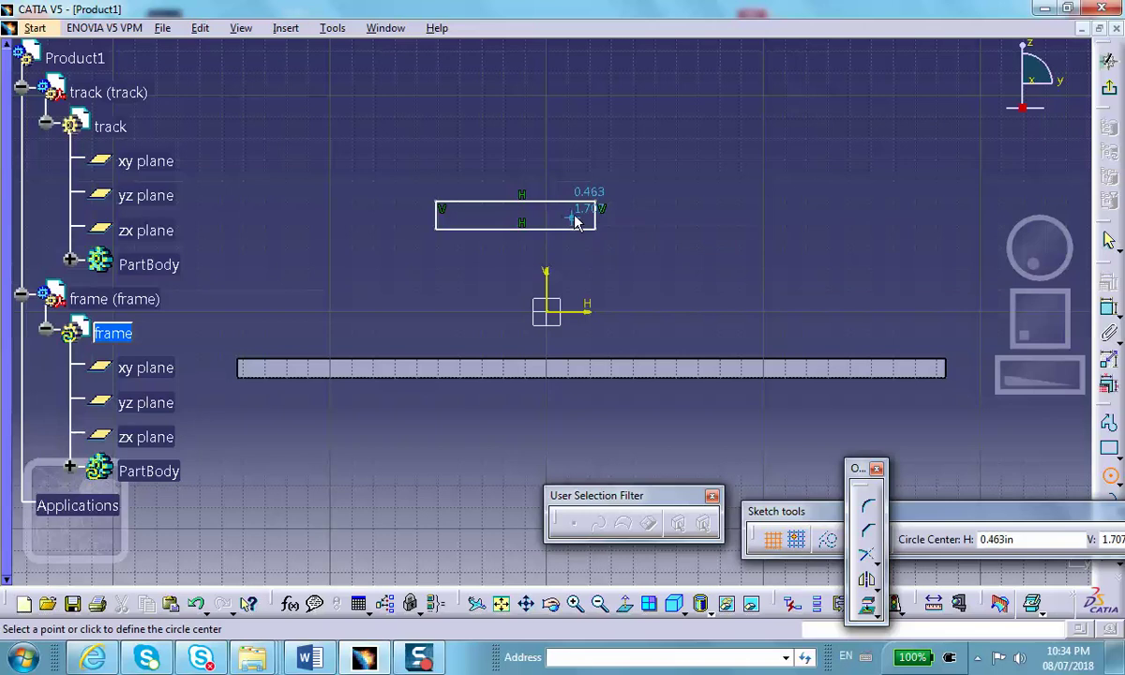
click(576, 218)
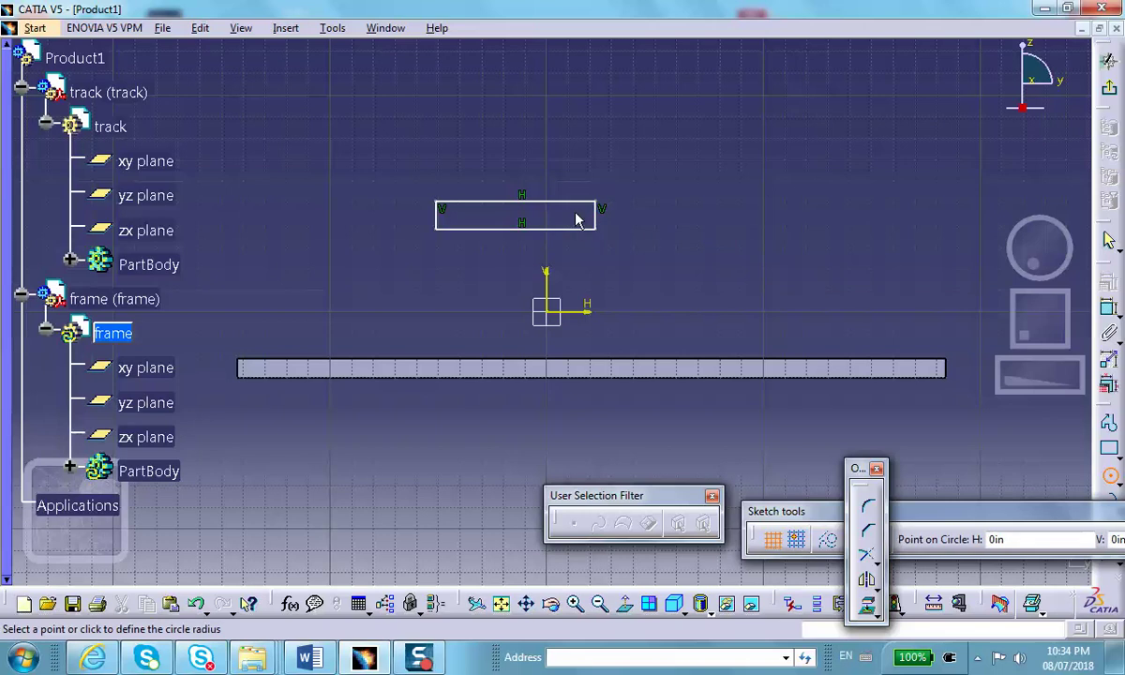
click(583, 223)
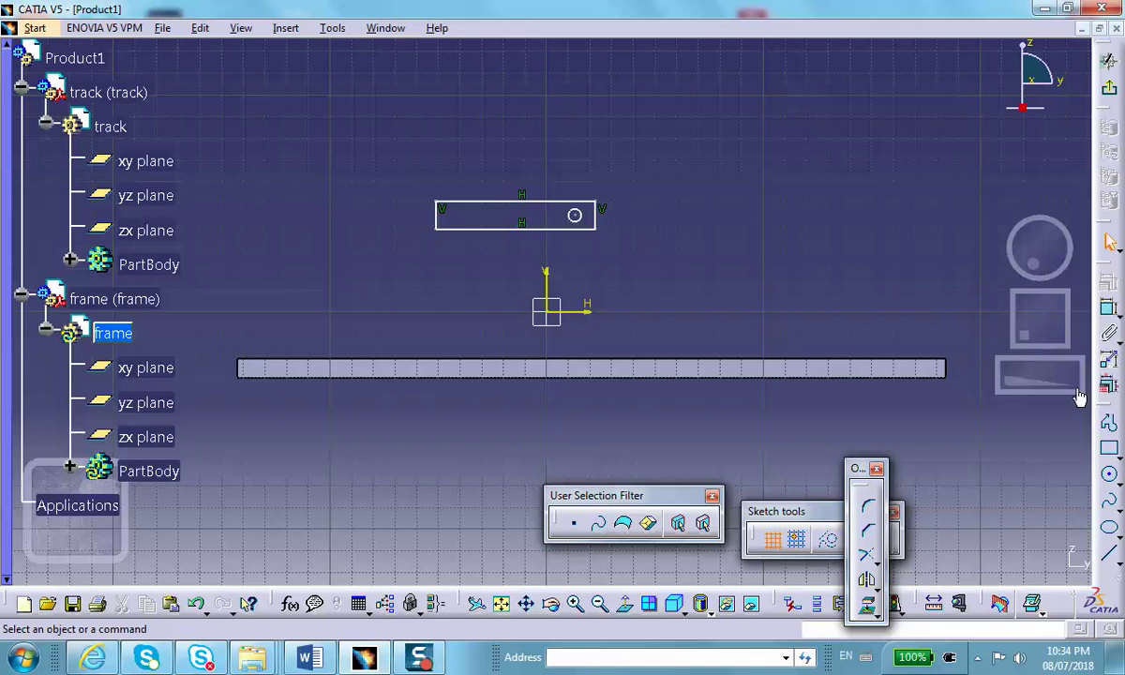
click(1109, 474)
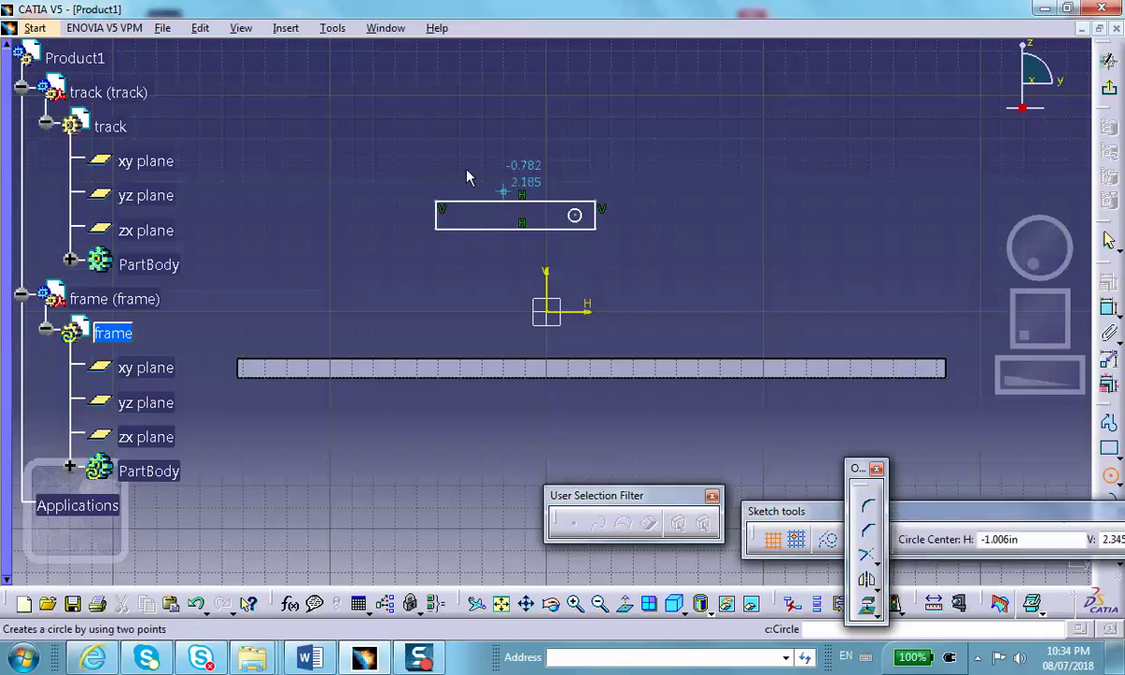
click(456, 219)
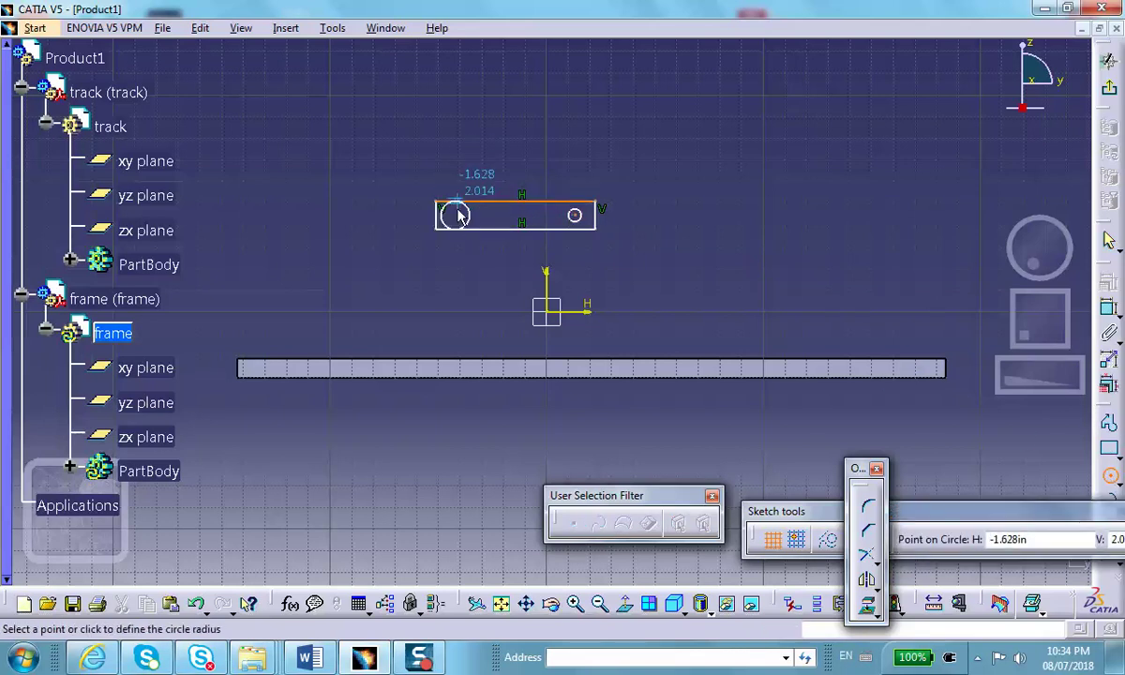
mouse_move(456, 213)
middle_down()
mouse_move(462, 163)
mouse_move(448, 99)
middle_up()
click(458, 213)
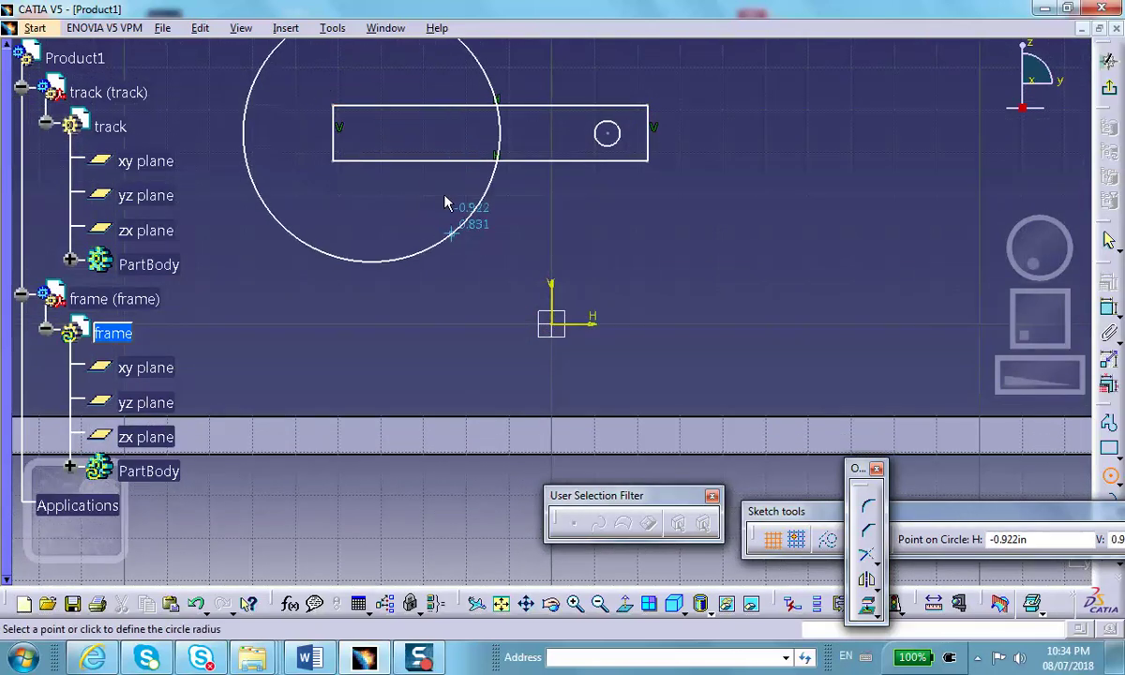
click(379, 129)
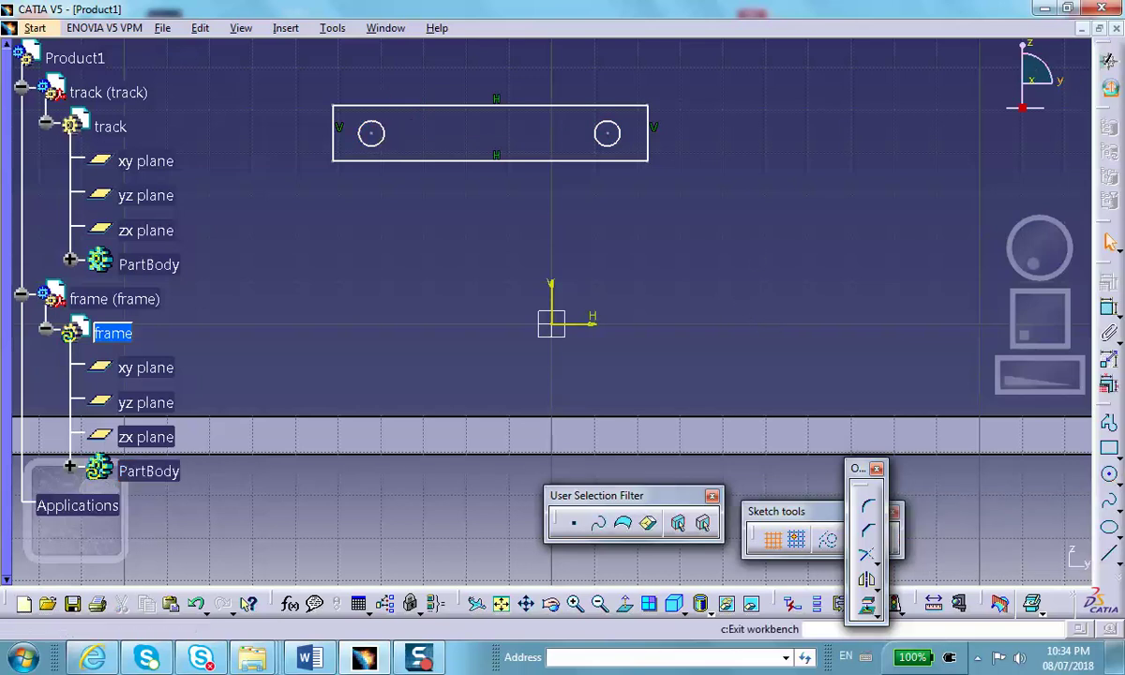
- Finish the frame sketch and extrude it into a pad with a length of 0.787 in
click(1109, 86)
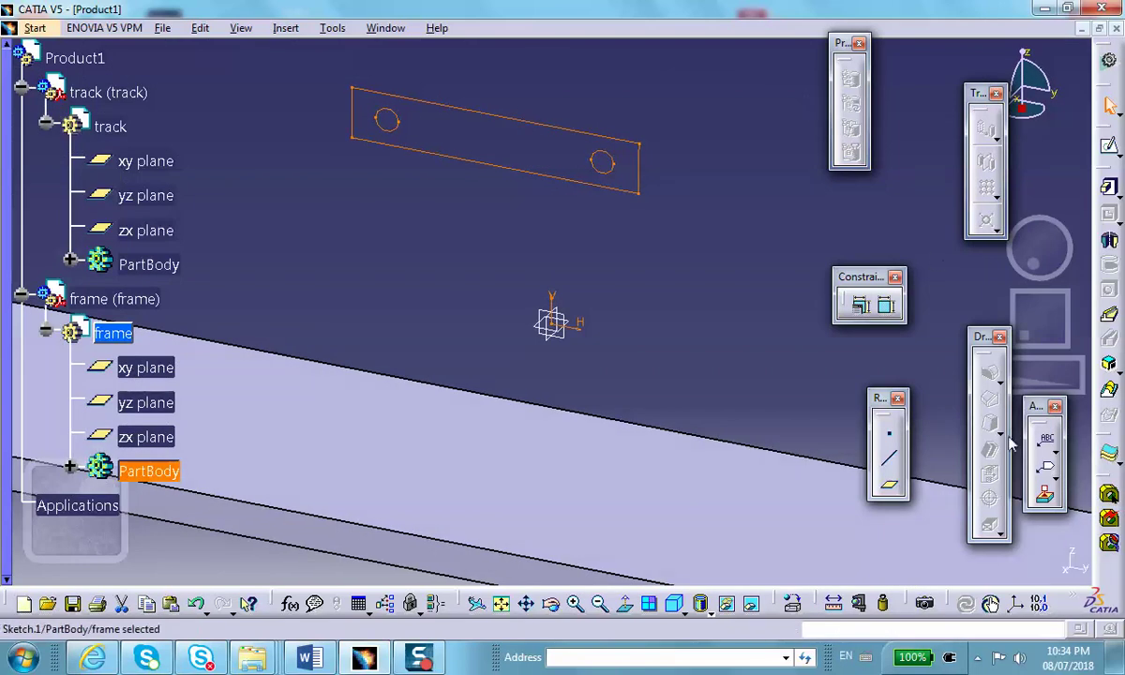
click(1109, 187)
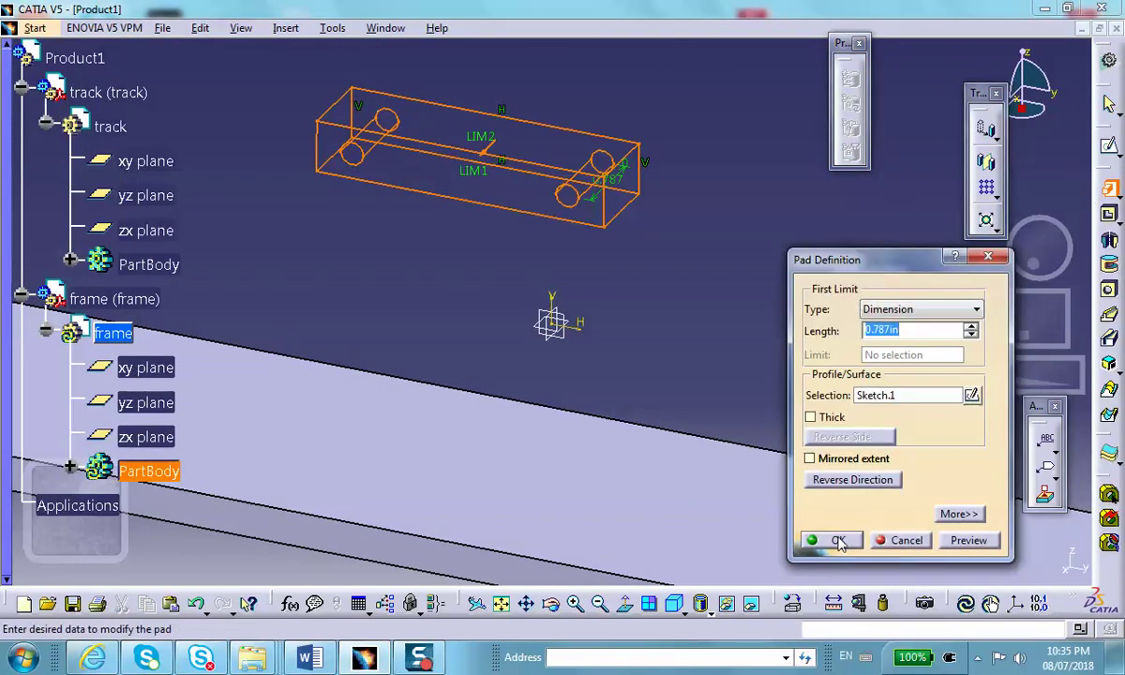
click(837, 541)
middle_drag(445, 231, 454, 306)
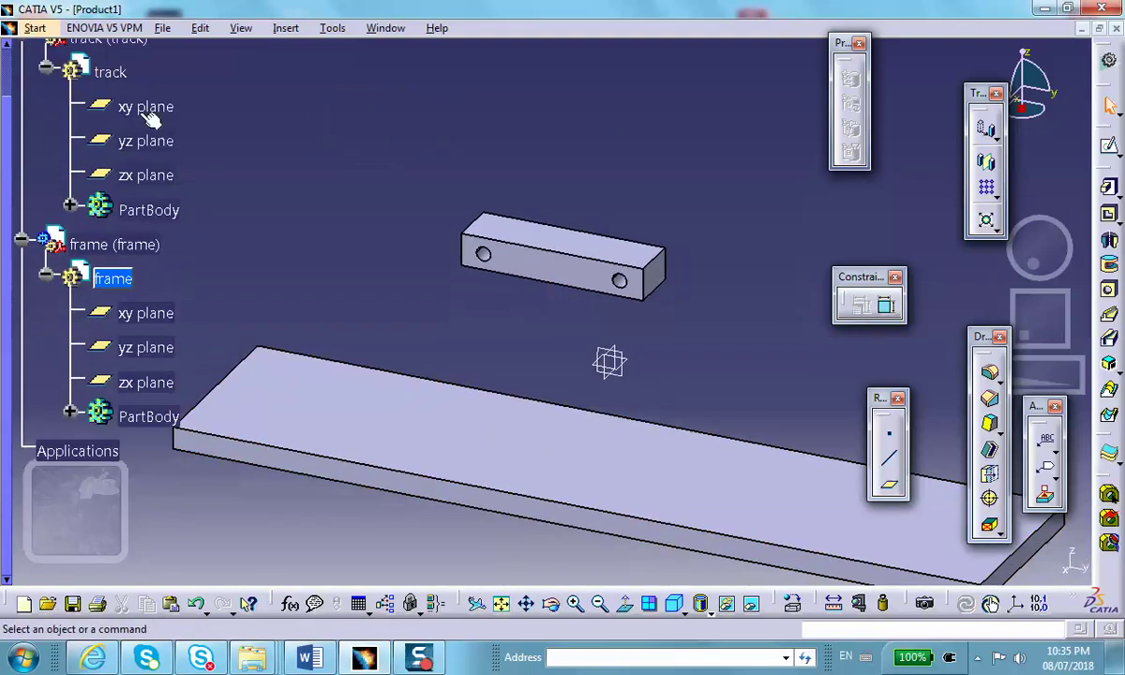
scroll(215, 147, up, 2)
scroll(215, 147, down, 1)
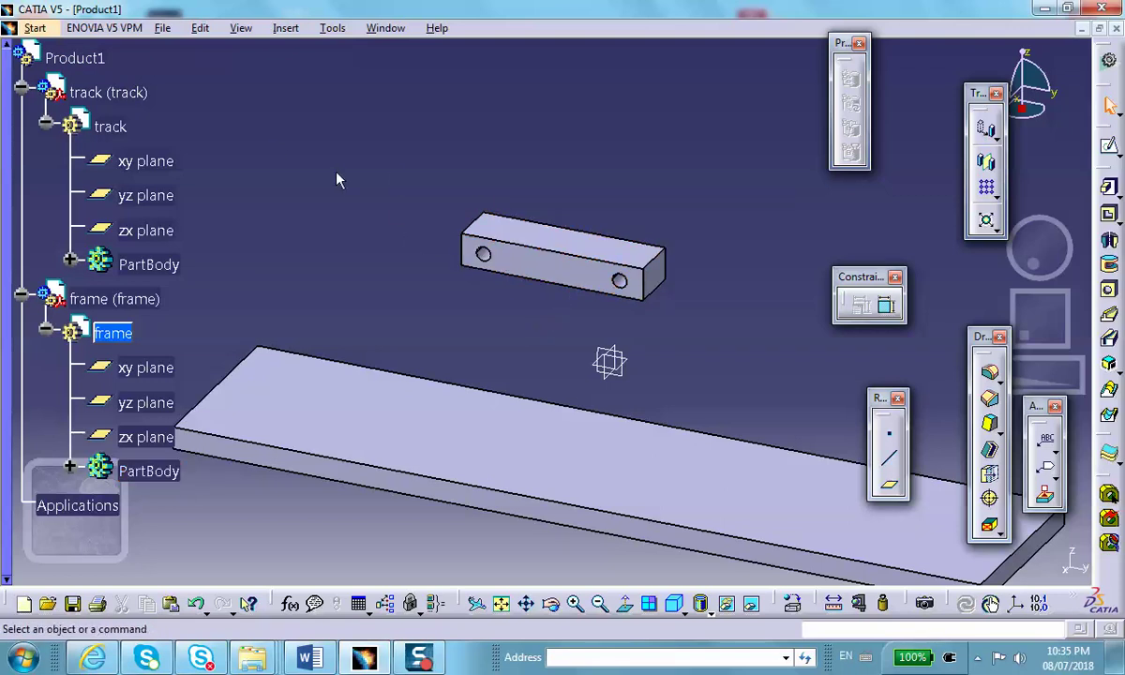
- Insert a new part into Product1, using the assembly's origin as the part's origin point
click(87, 58)
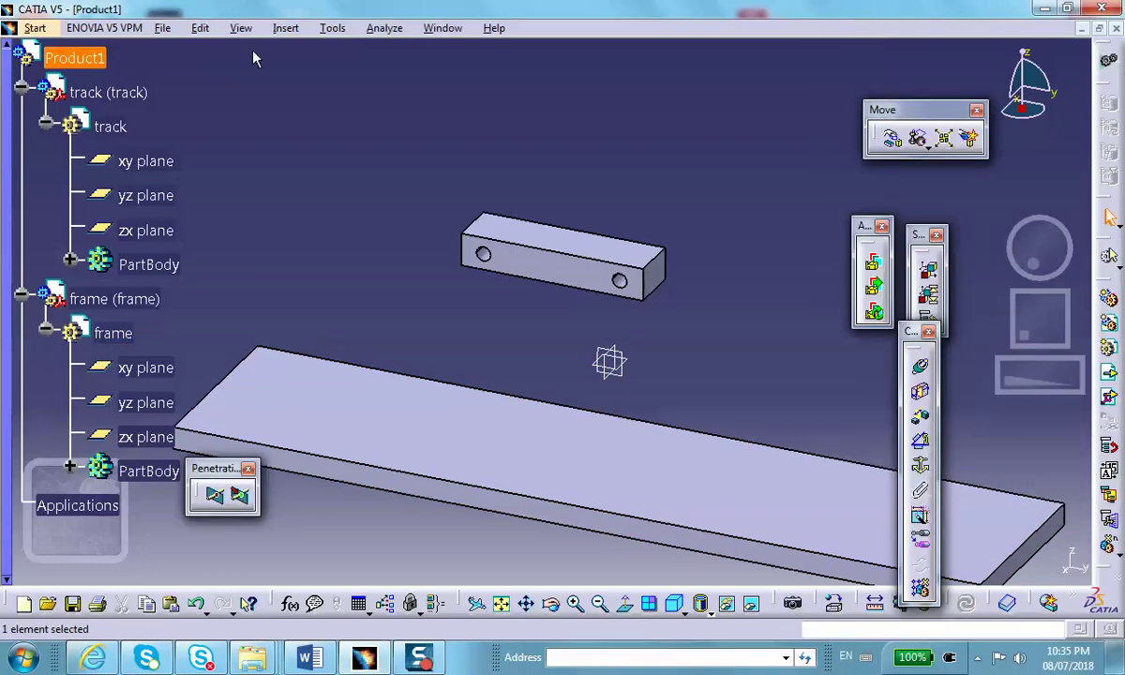
click(286, 29)
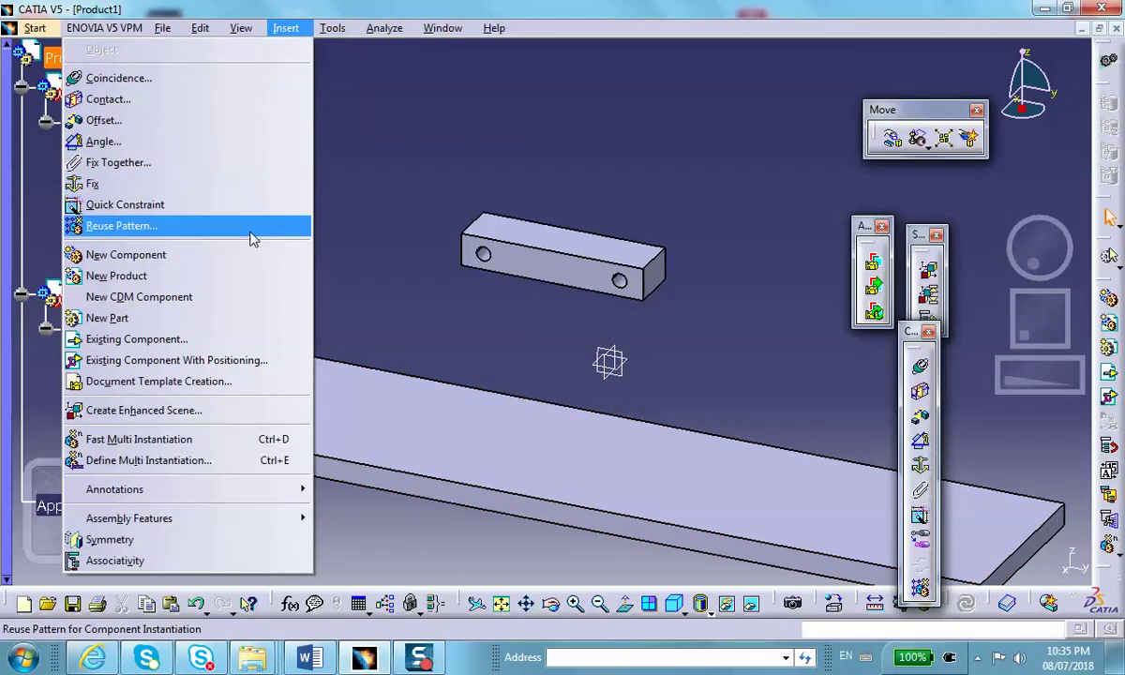
click(161, 318)
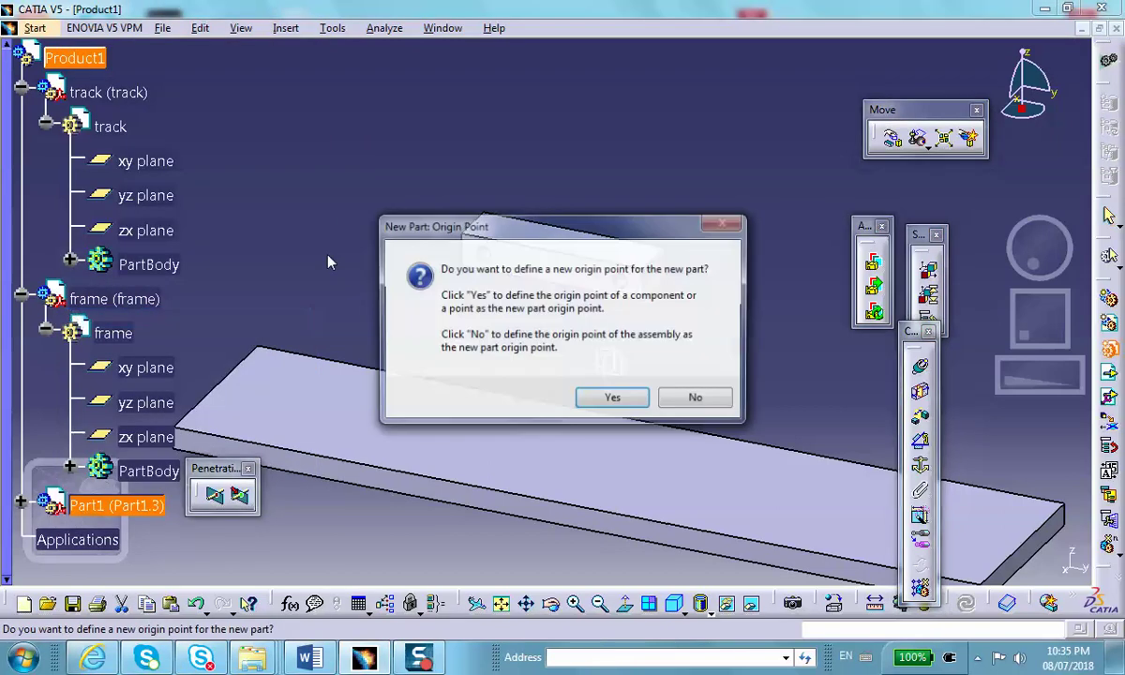
click(698, 400)
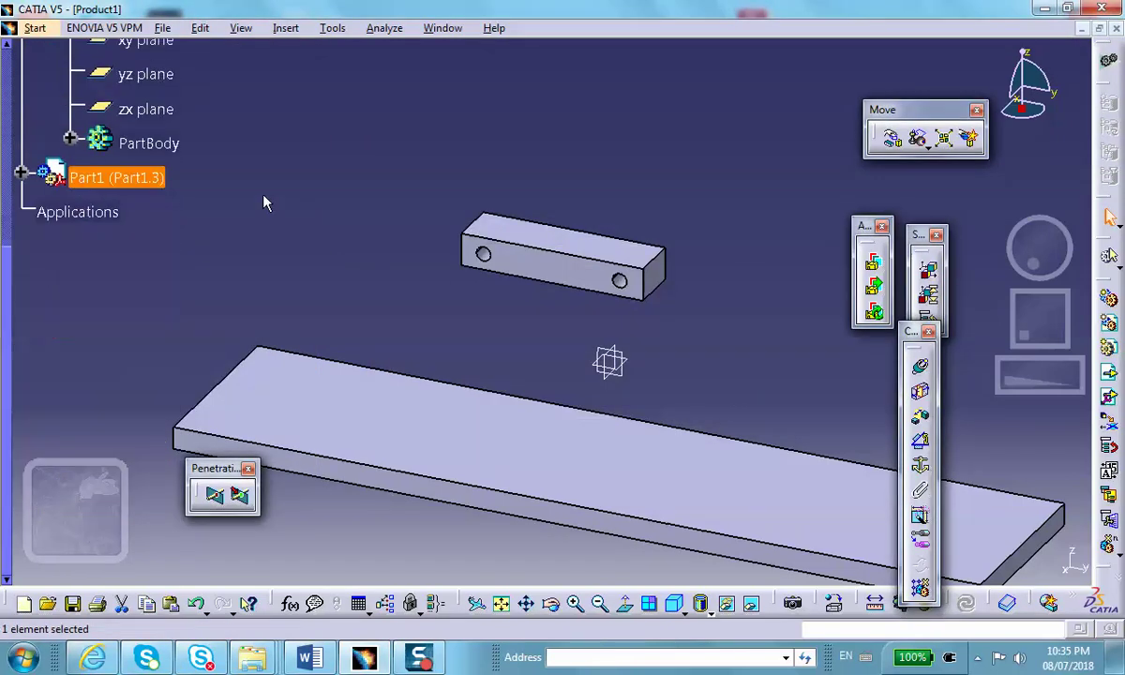
- Rename the new part by setting both its instance name and its part number to "axel"
click(21, 174)
right_click(99, 176)
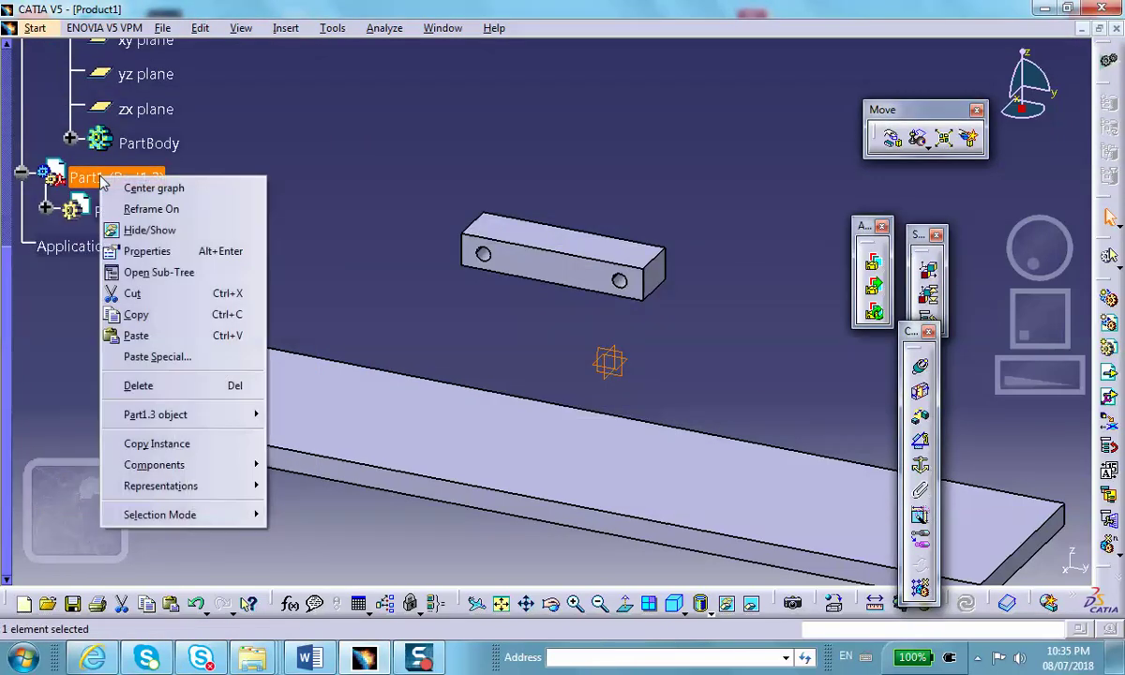
click(156, 254)
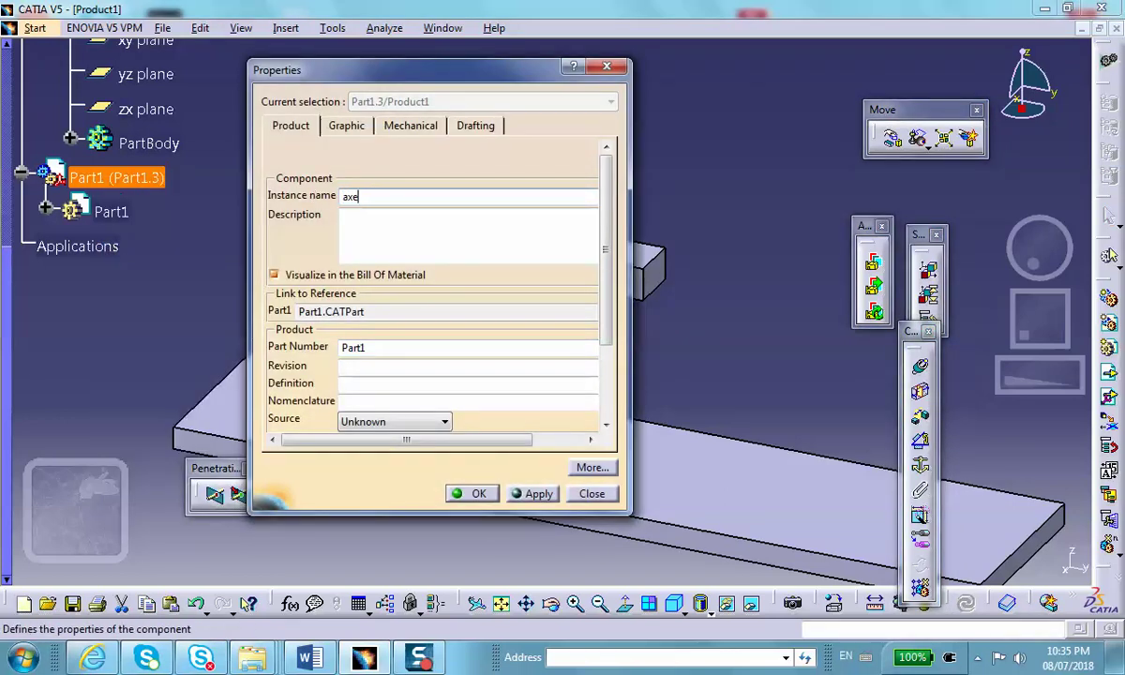
double_click(361, 347)
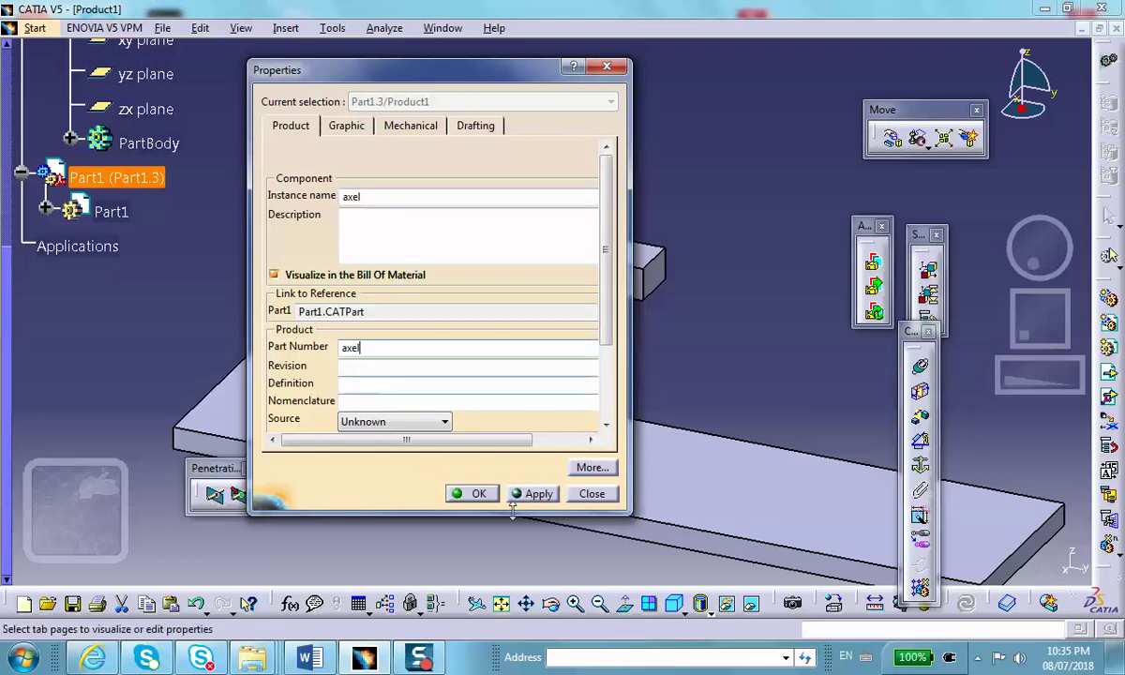
click(479, 494)
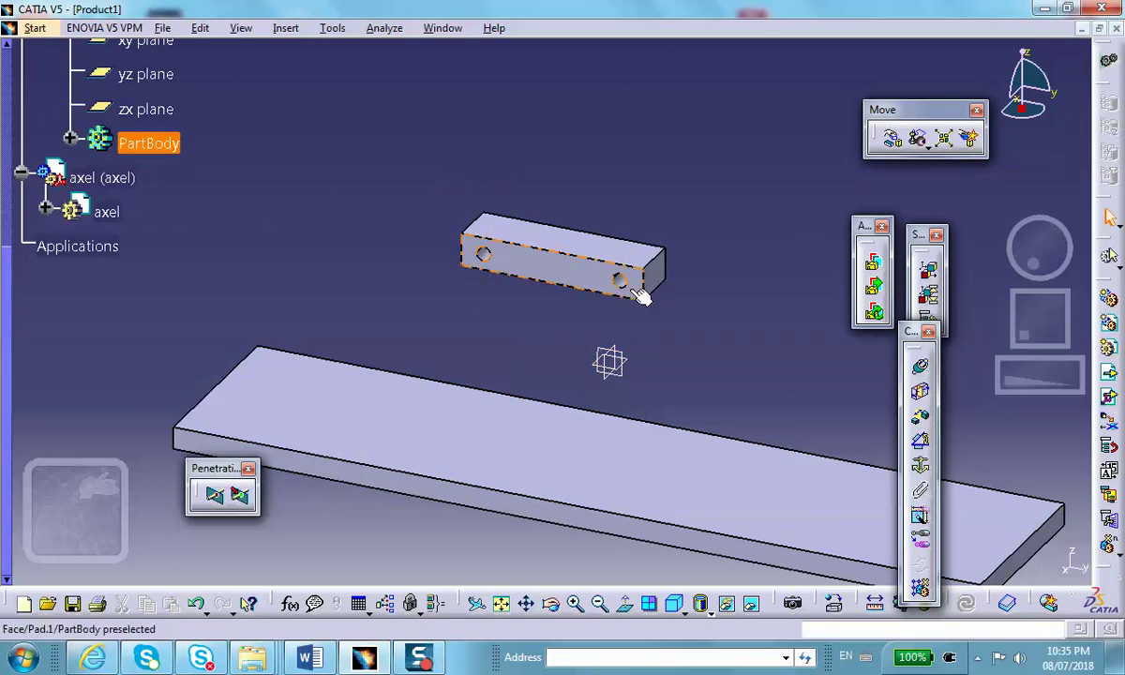
- Increase the pad length of the frame block to make it deeper
double_click(610, 255)
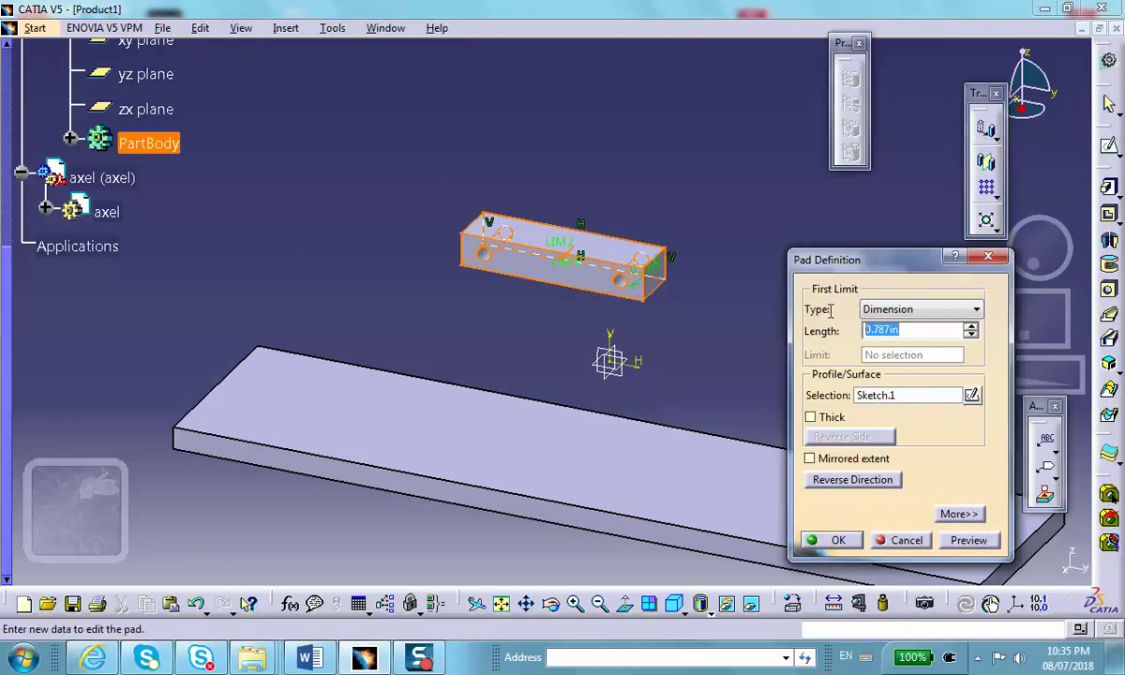
click(837, 542)
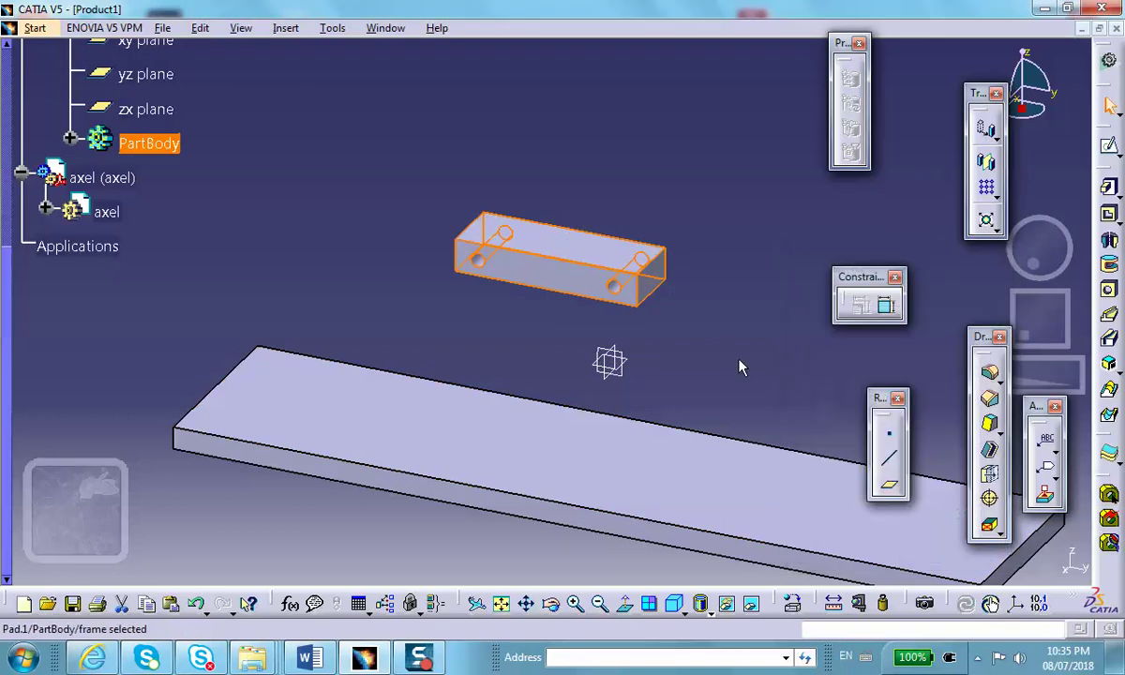
- In the axel part, start a sketch on the frame's front face and project the edge of the hole nearest the positive y end
double_click(105, 214)
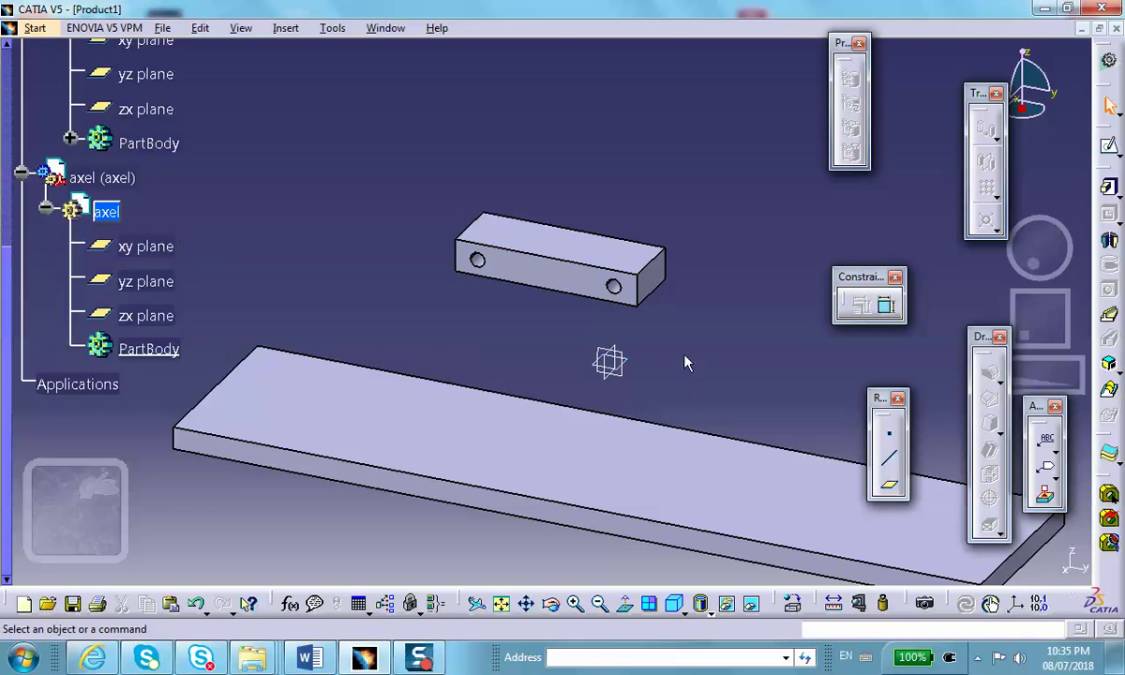
click(565, 283)
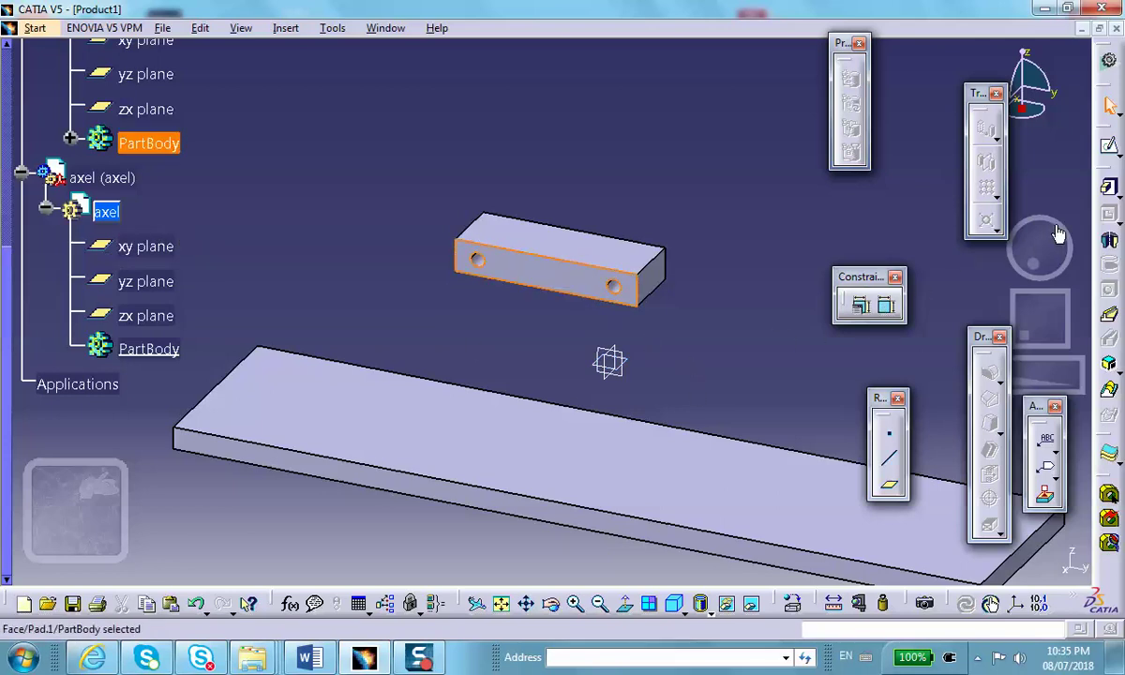
click(1110, 186)
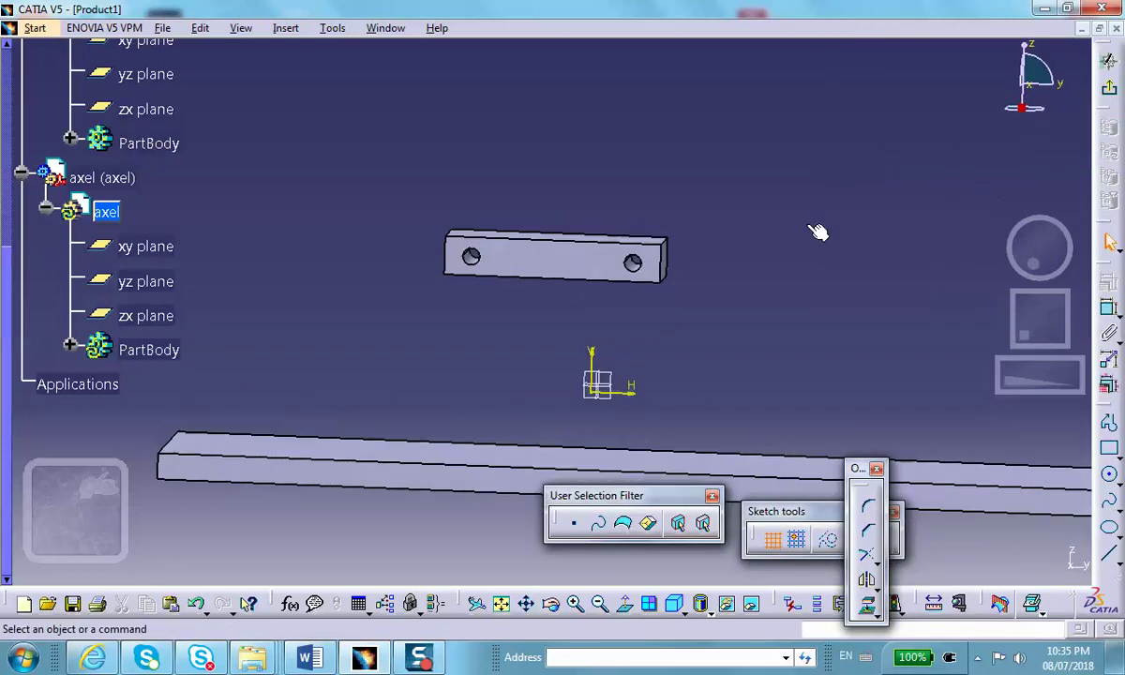
mouse_move(647, 185)
middle_down()
mouse_move(625, 223)
mouse_move(628, 288)
middle_up()
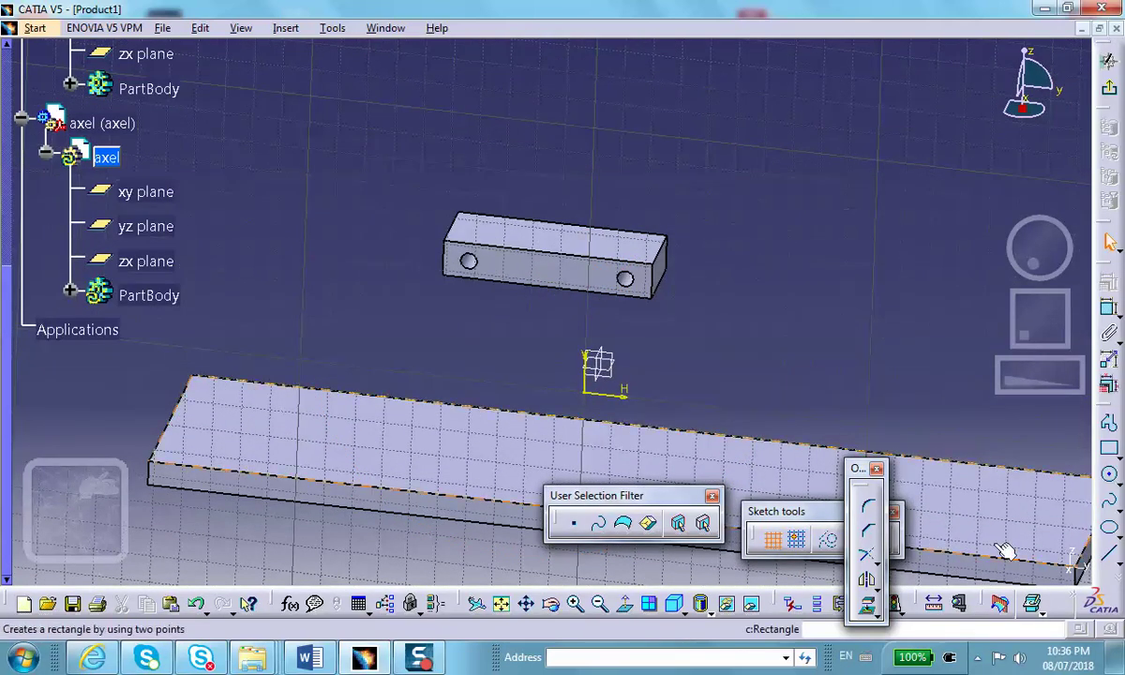
click(868, 609)
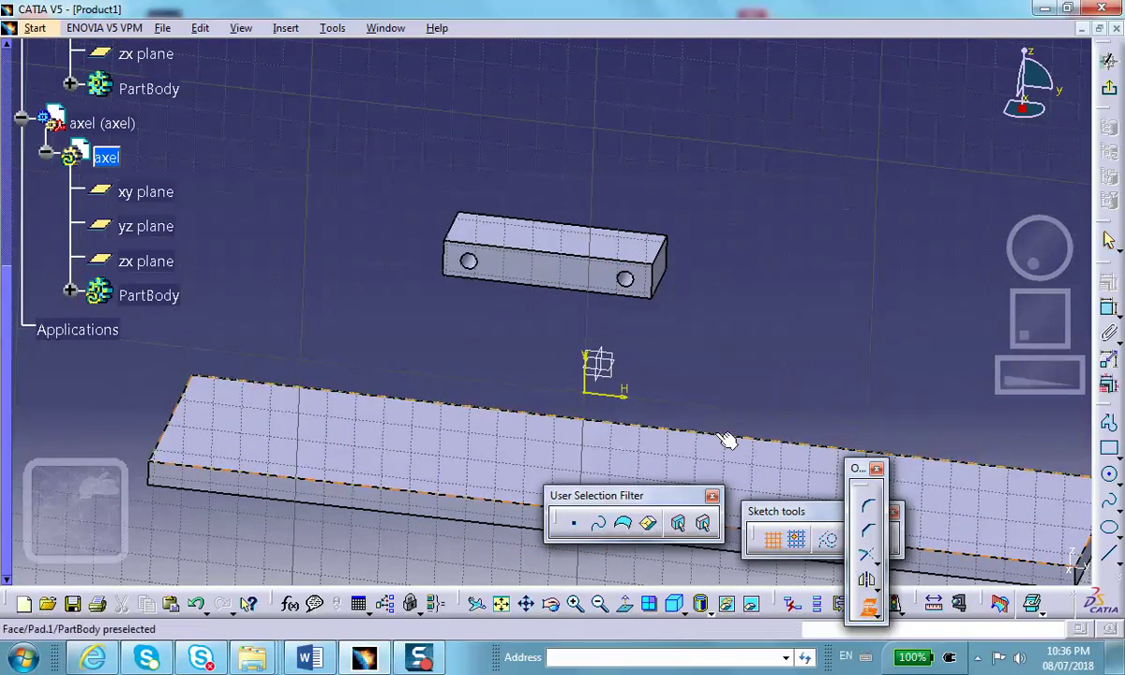
click(642, 285)
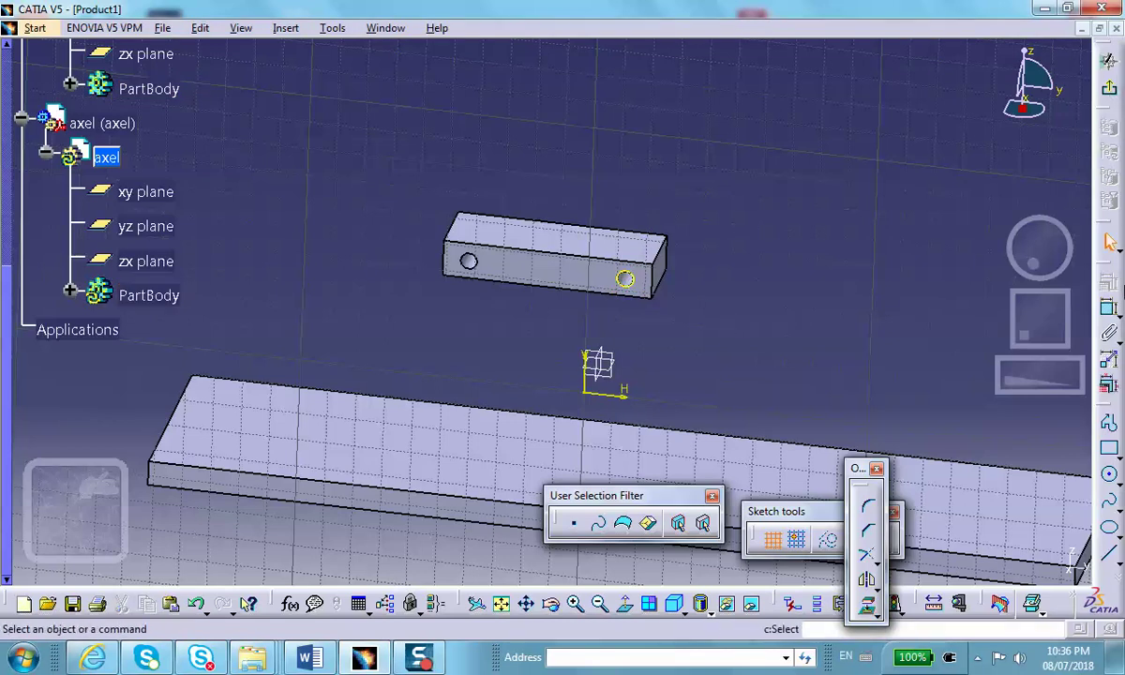
- Draw a larger circle concentric with the projected hole, extending past the frame's edges, and finish the sketch
click(625, 604)
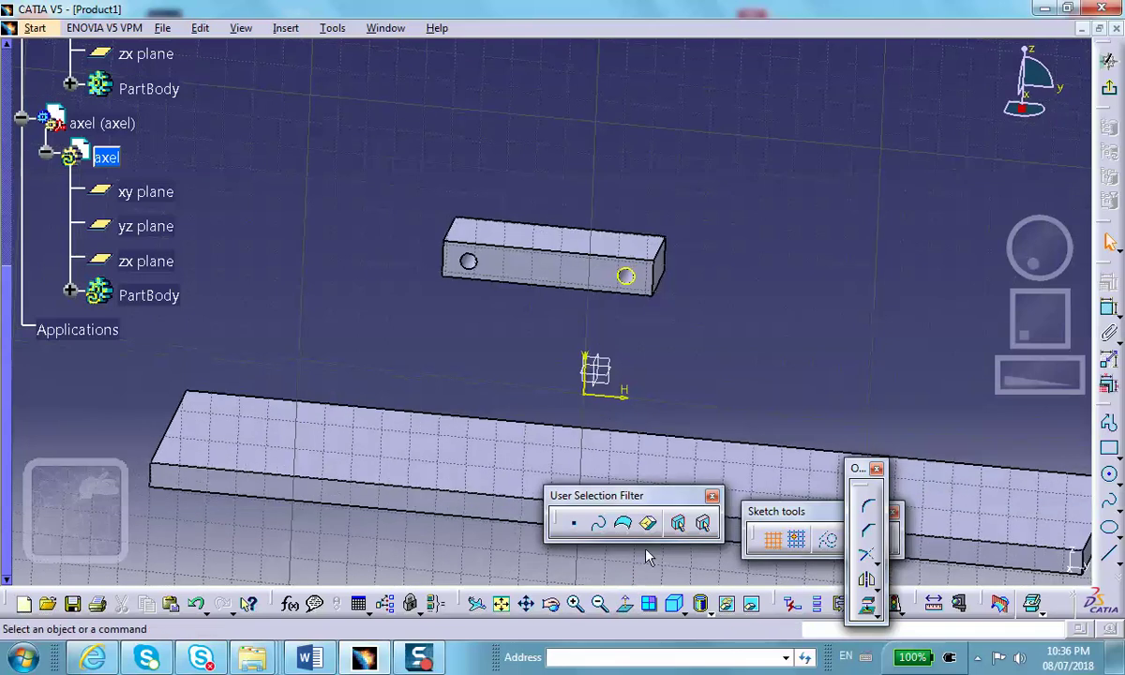
middle_drag(695, 349, 676, 292)
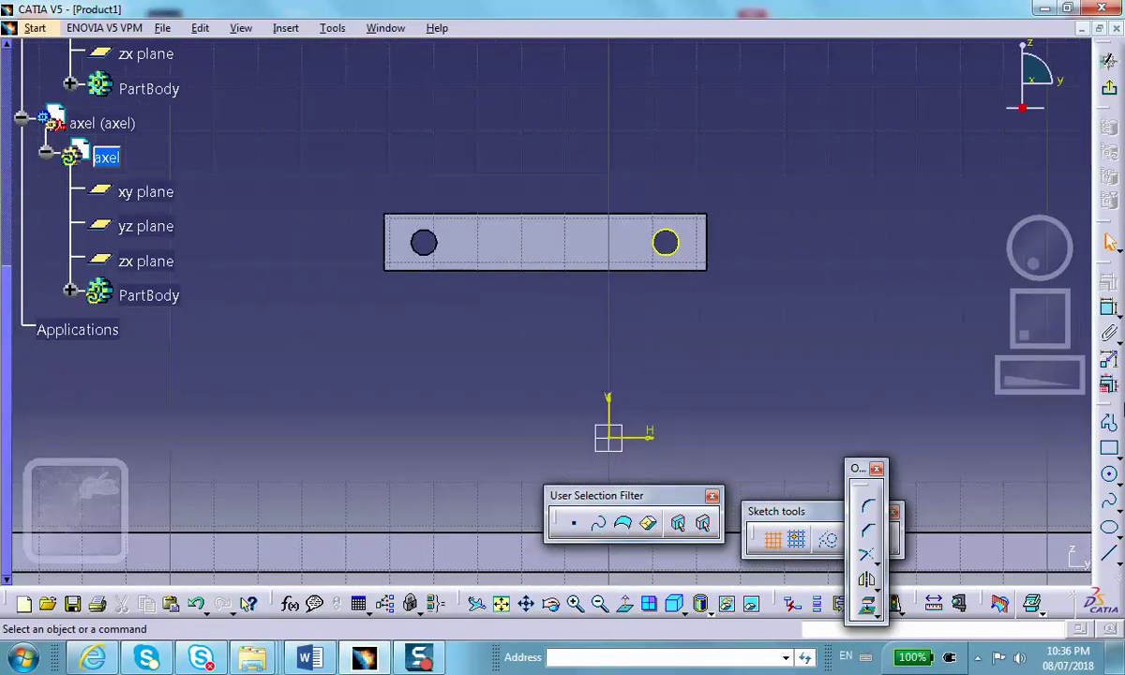
click(1109, 476)
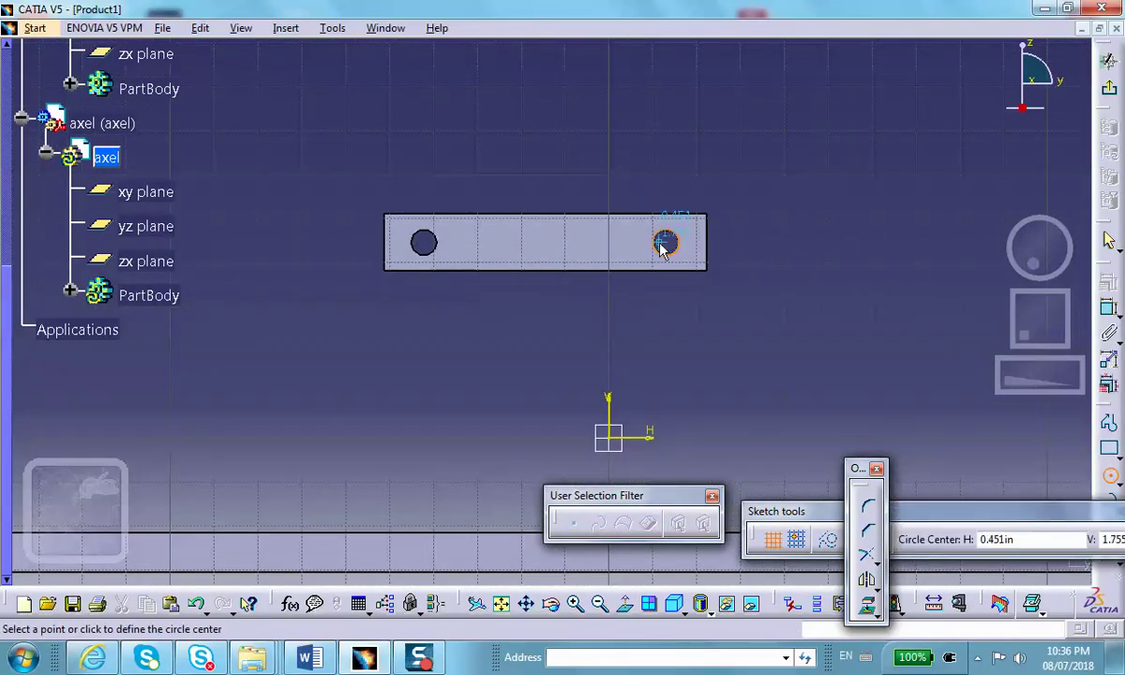
click(665, 244)
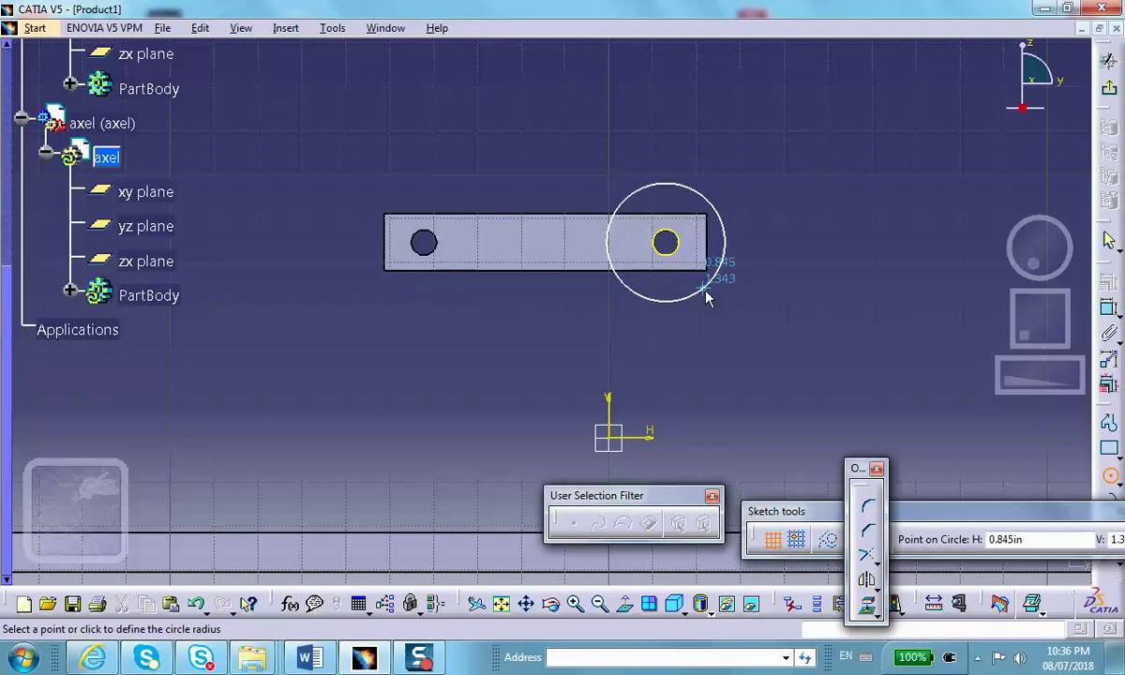
click(708, 294)
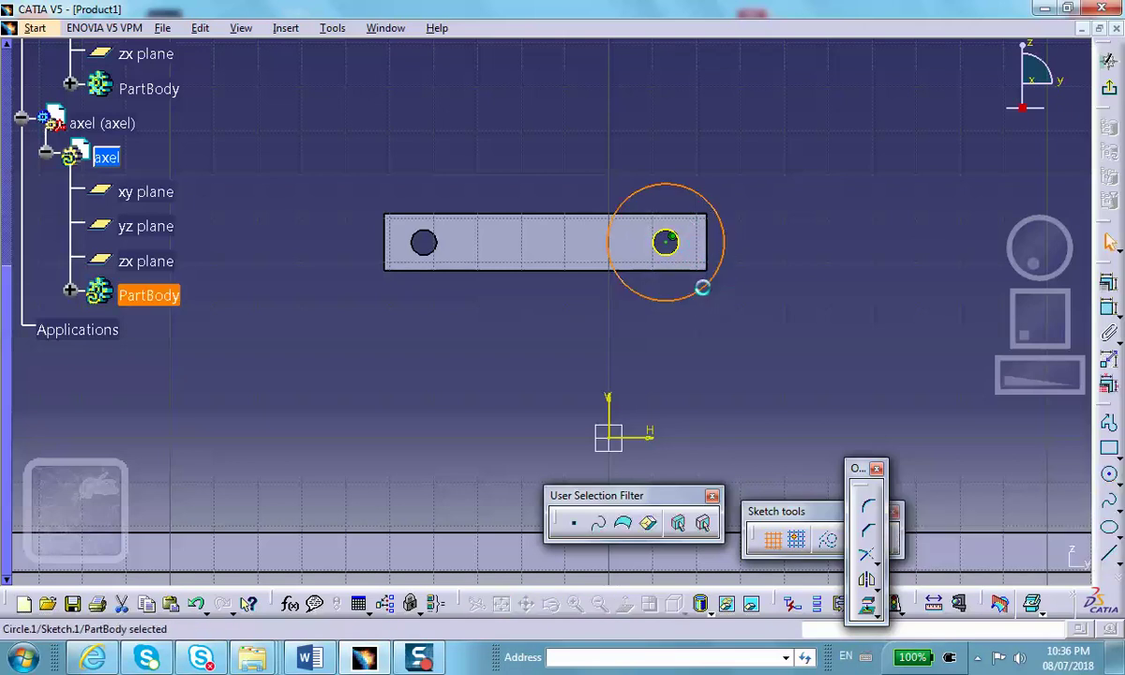
click(1109, 96)
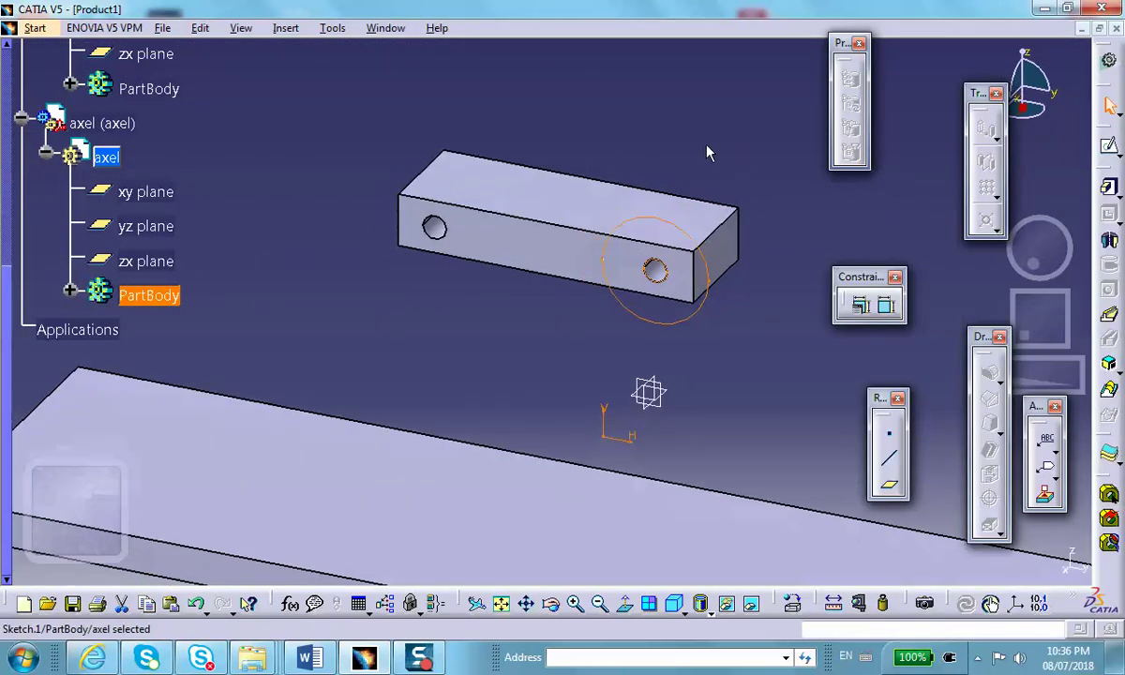
click(668, 126)
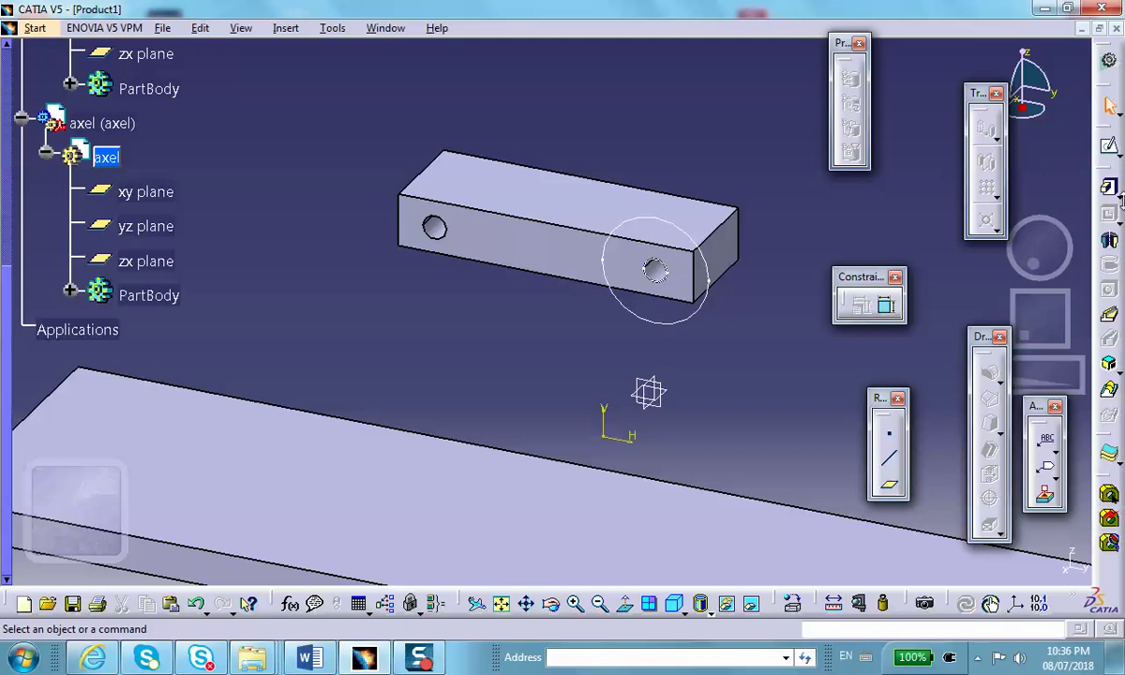
- Start a Multi-Pad from the axel sketch and set the thickness of extrusion domain 1, the outer ring, to 0.2 in
click(1116, 195)
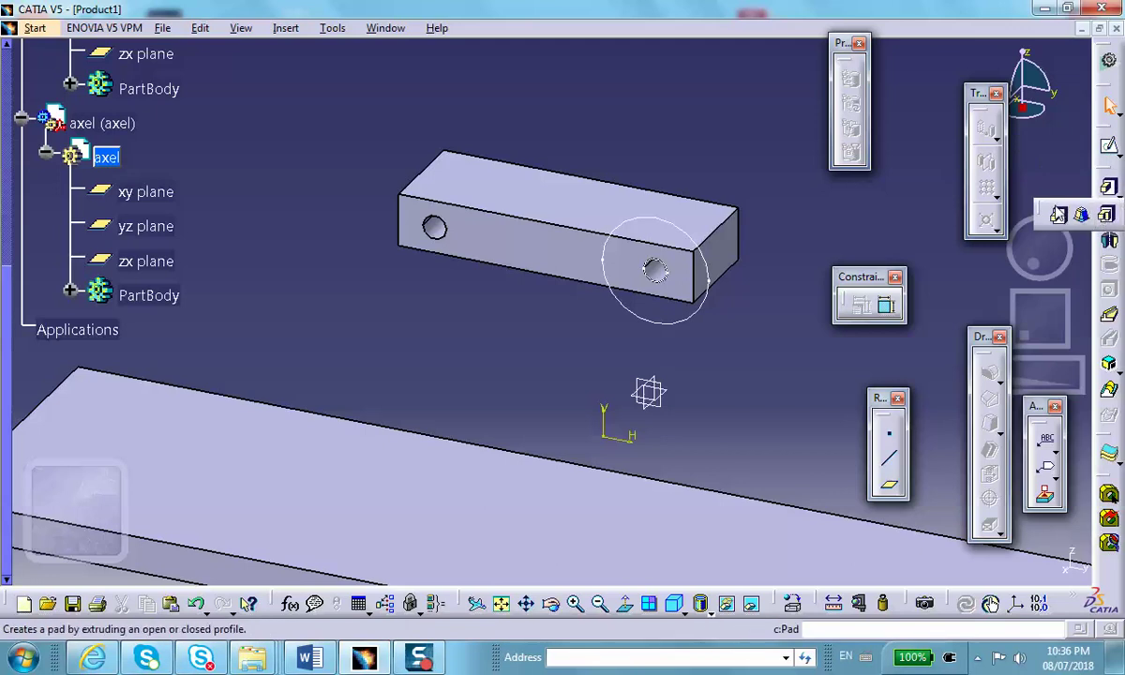
click(1115, 217)
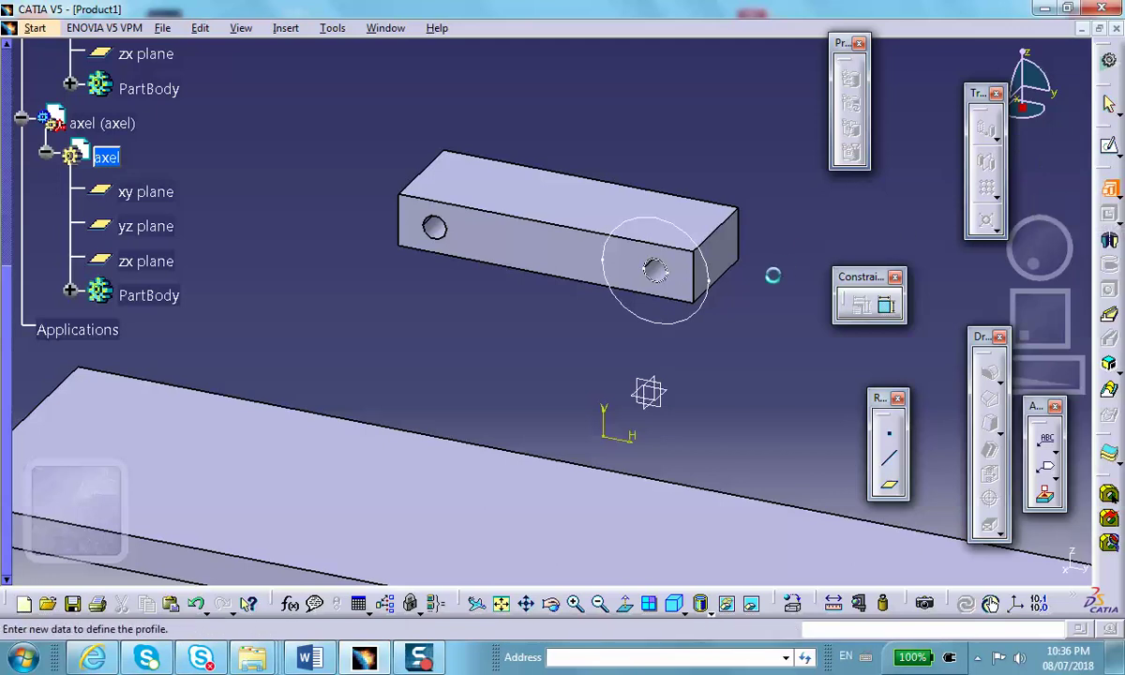
click(715, 304)
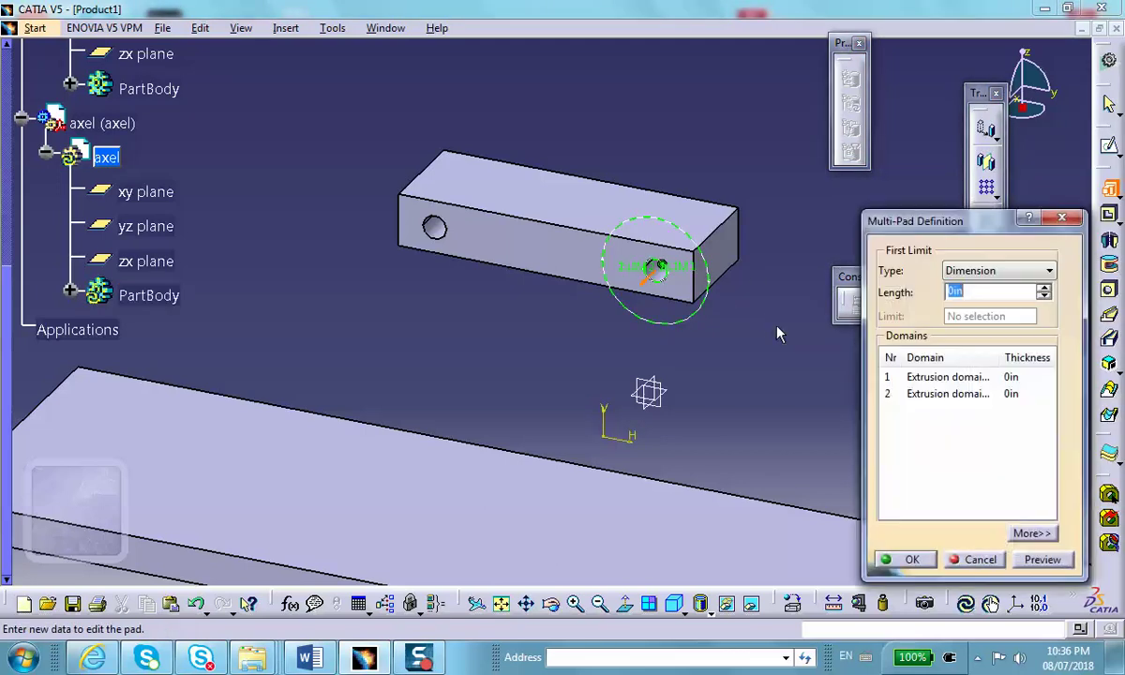
click(933, 376)
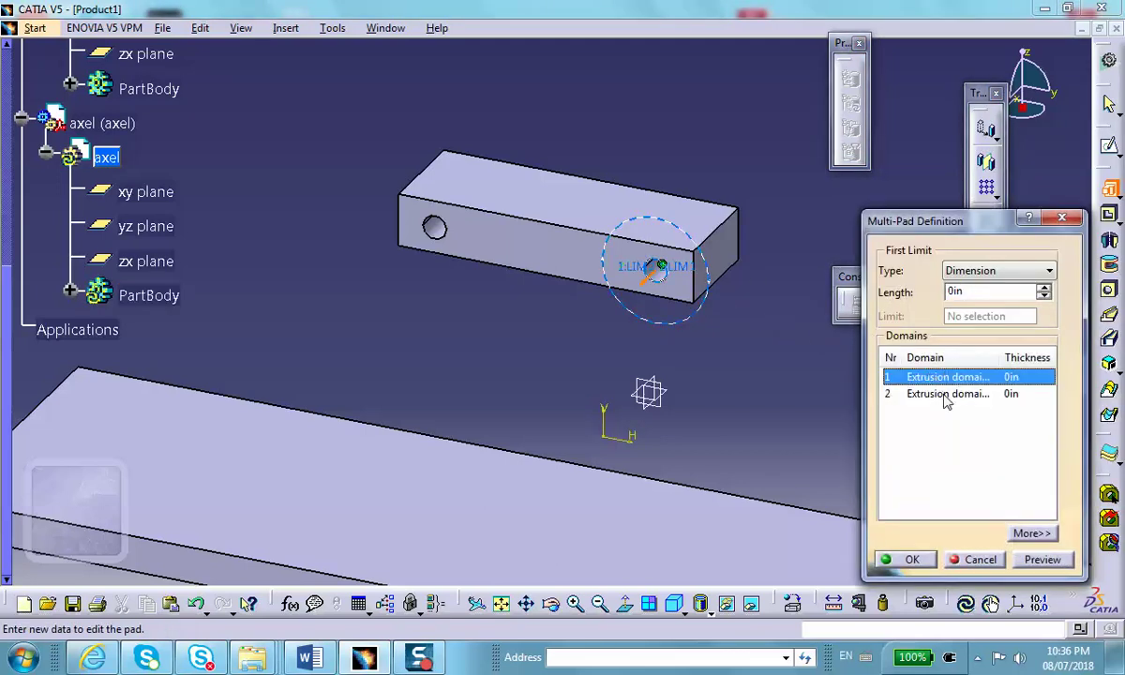
click(945, 395)
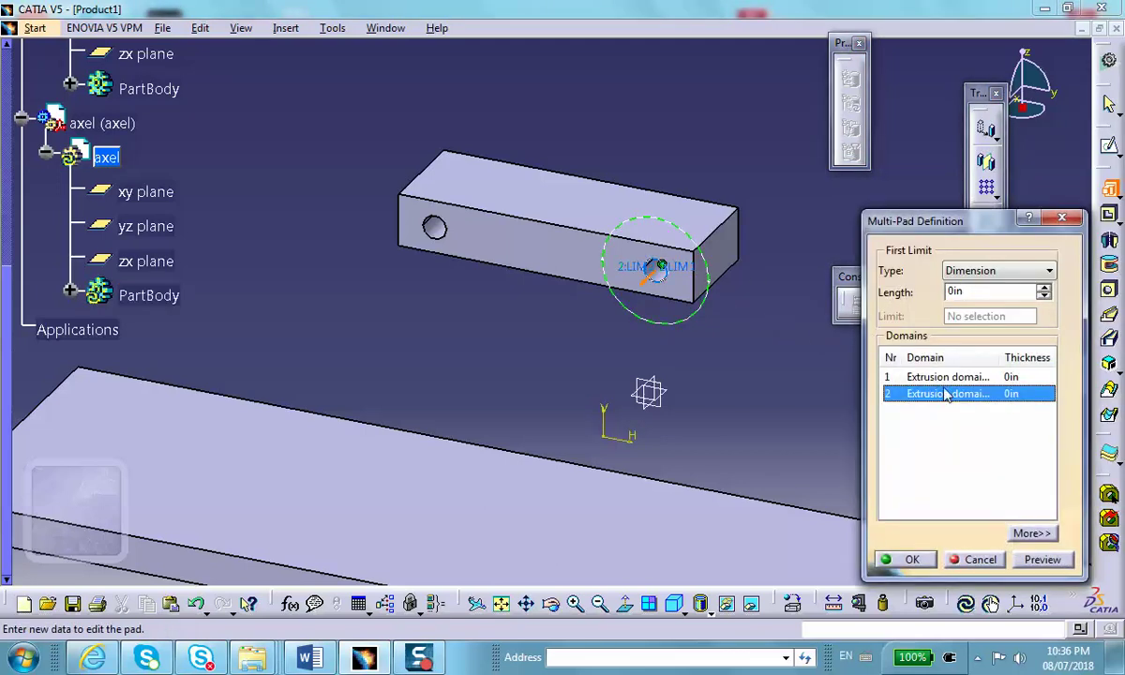
click(944, 378)
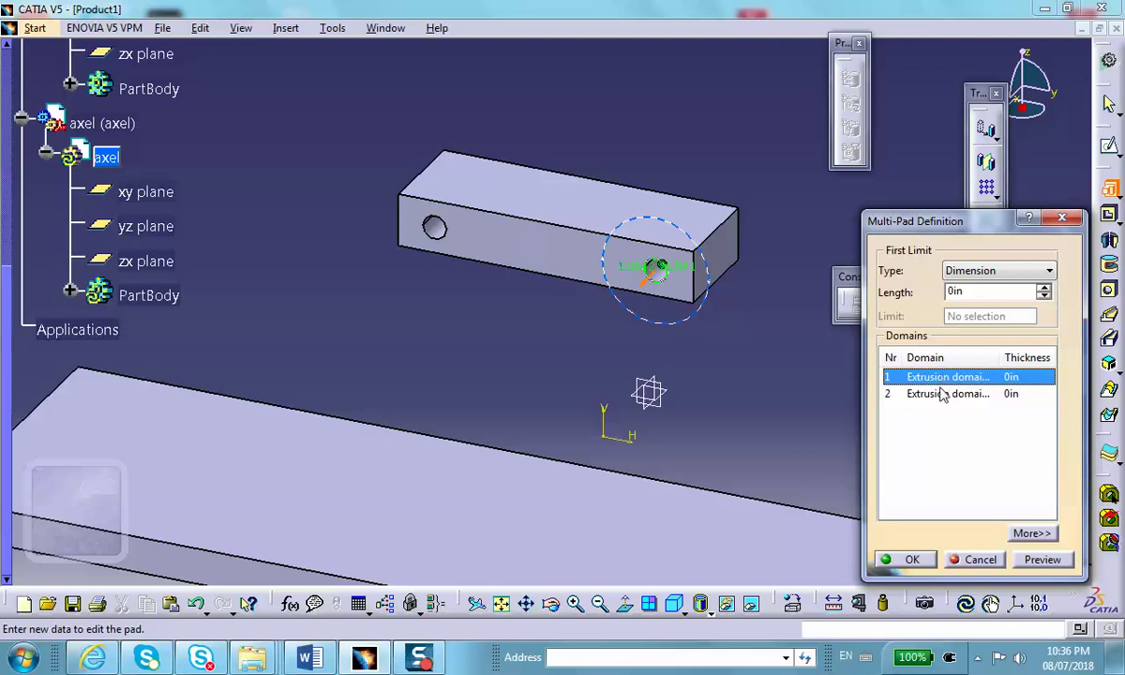
double_click(970, 292)
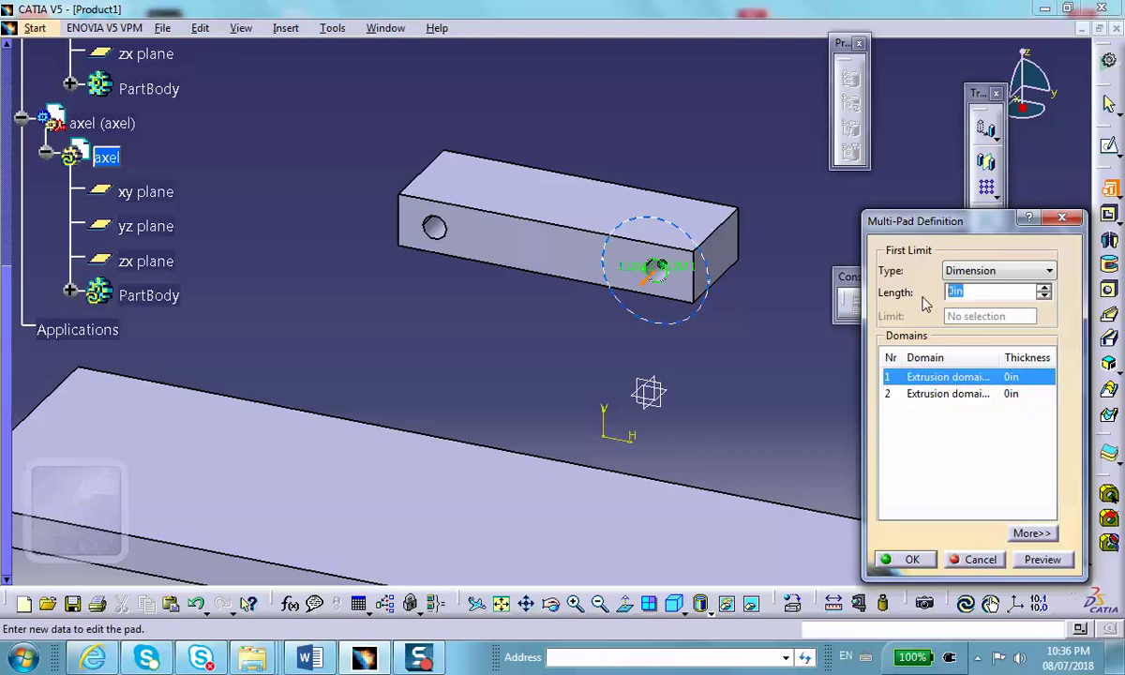
text(.2)
- Set the thickness of extrusion domain 2, the inner circle, to 1.2 in, preview the result and create the Multi-Pad
click(947, 394)
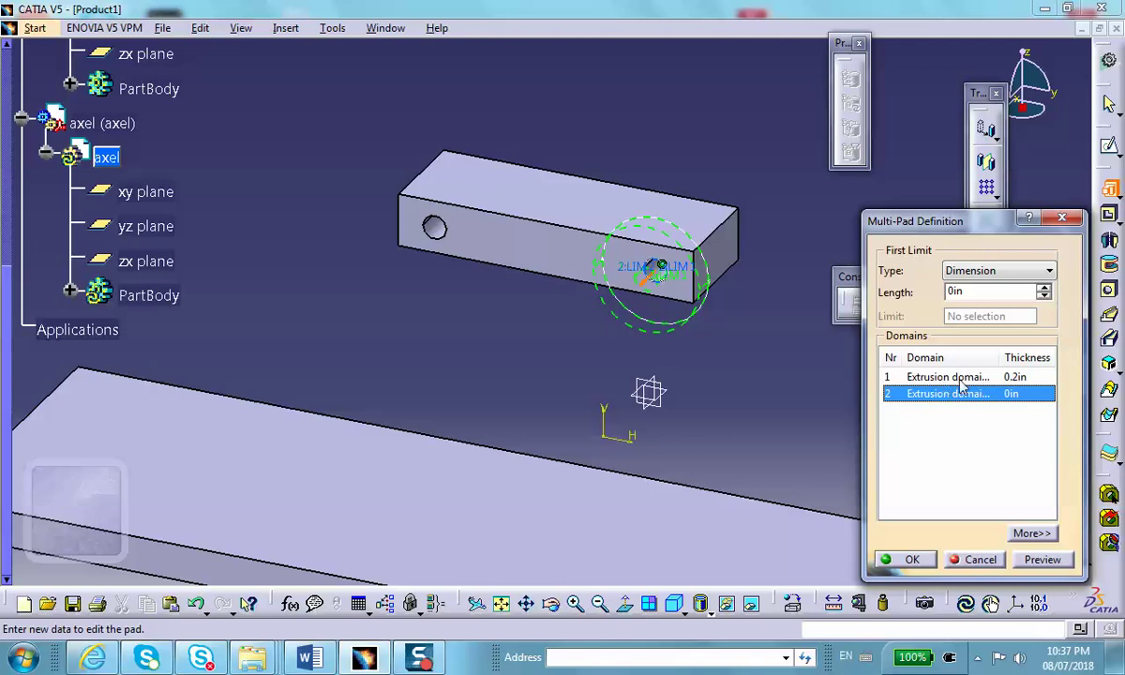
double_click(965, 291)
text(1)
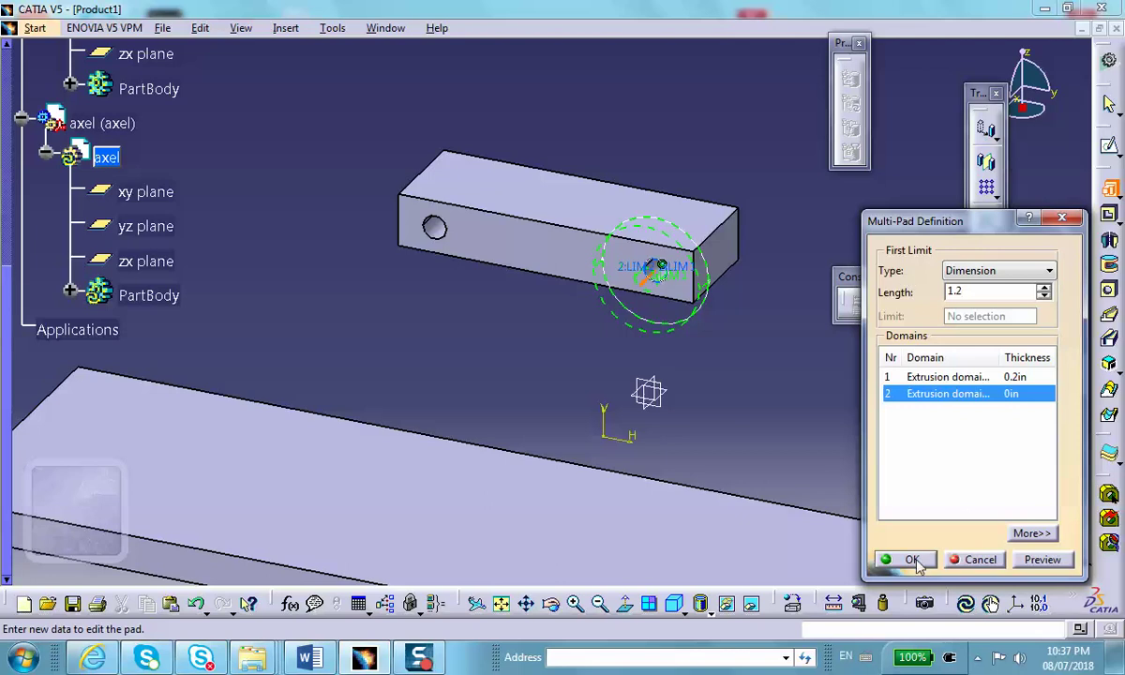
text(.2)
click(1040, 559)
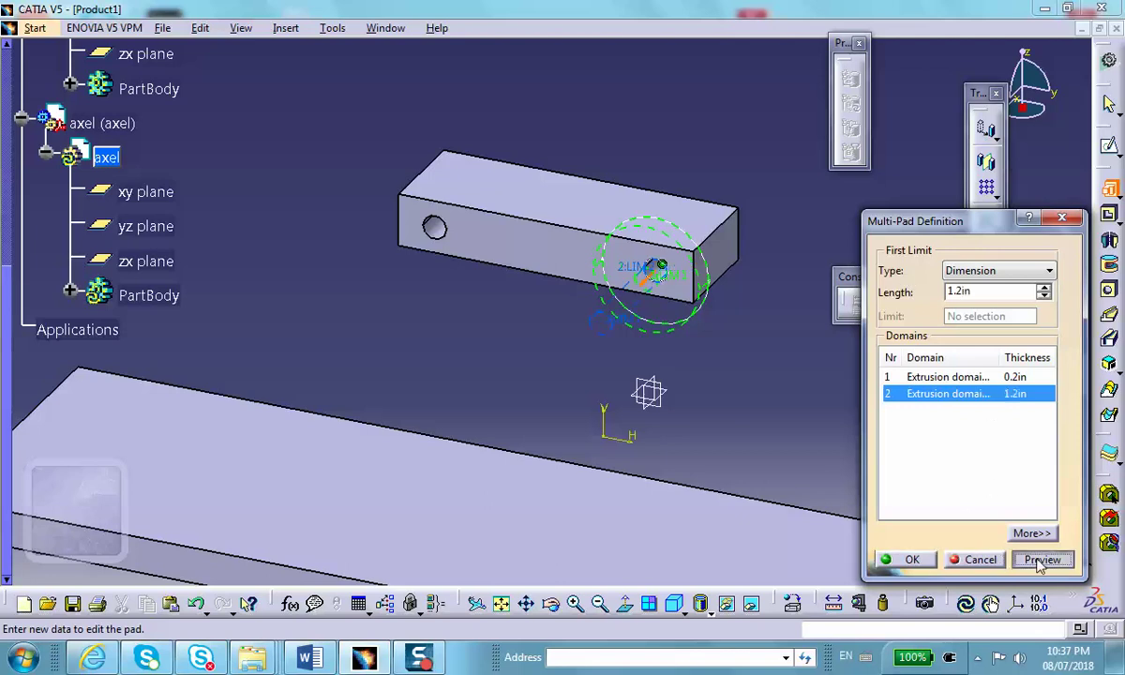
middle_drag(682, 313, 610, 427)
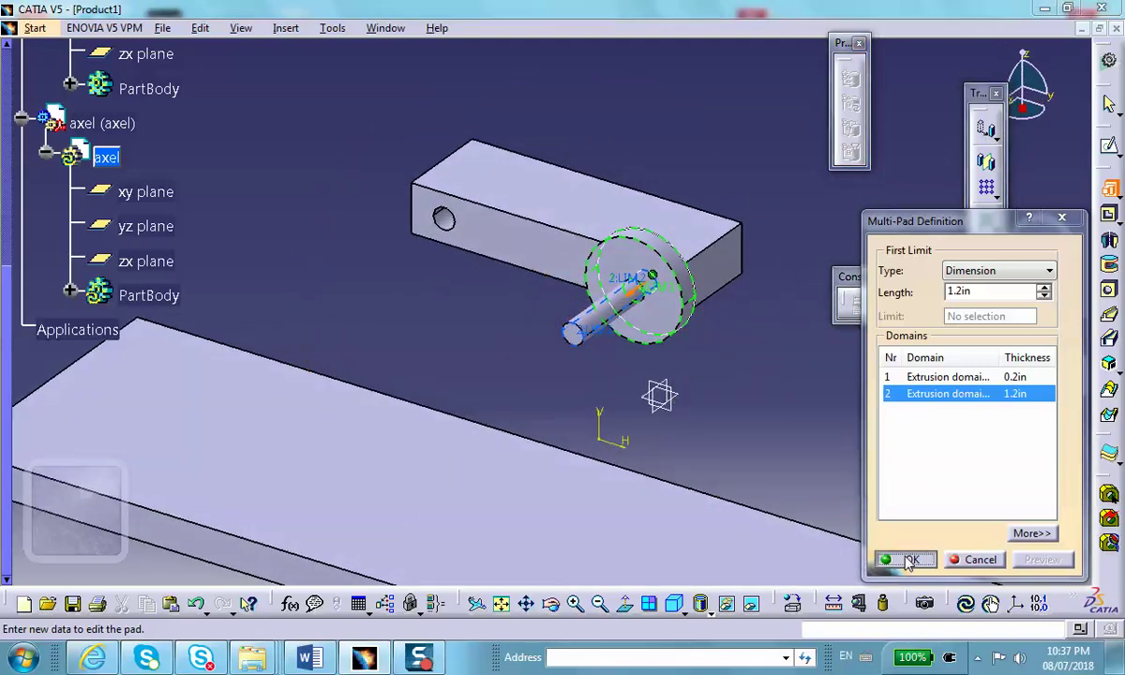
click(889, 559)
middle_drag(774, 371, 594, 359)
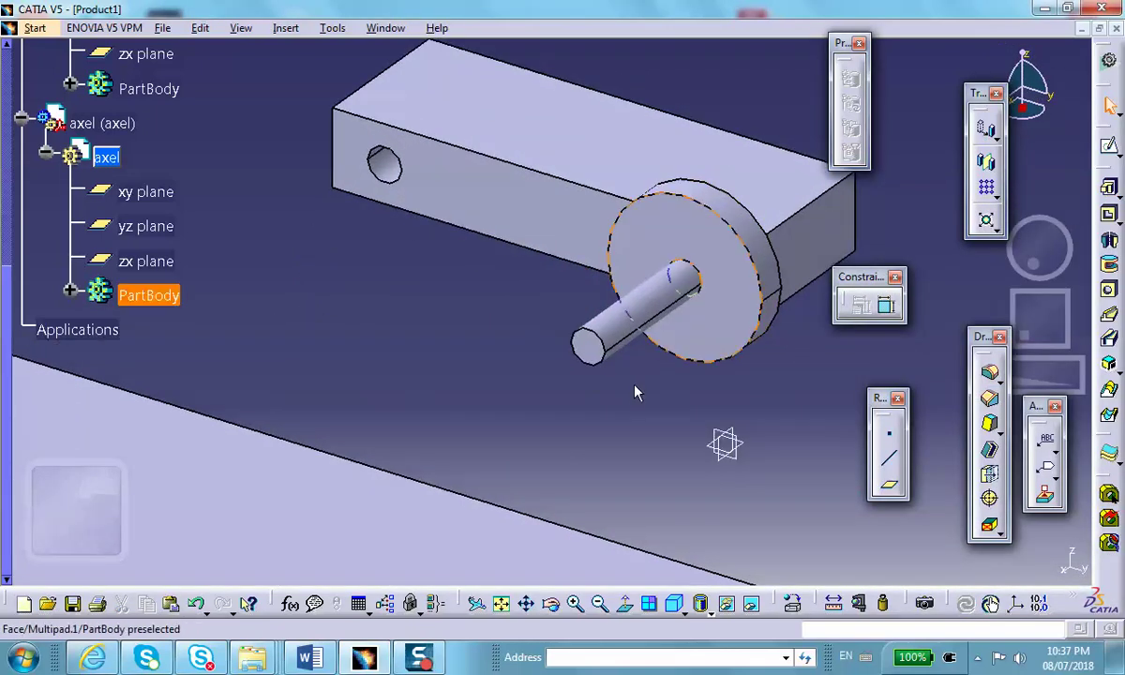
- Sketch on the axel shaft's free end face, project the disc's outer circular edge into the sketch, and finish it
click(593, 355)
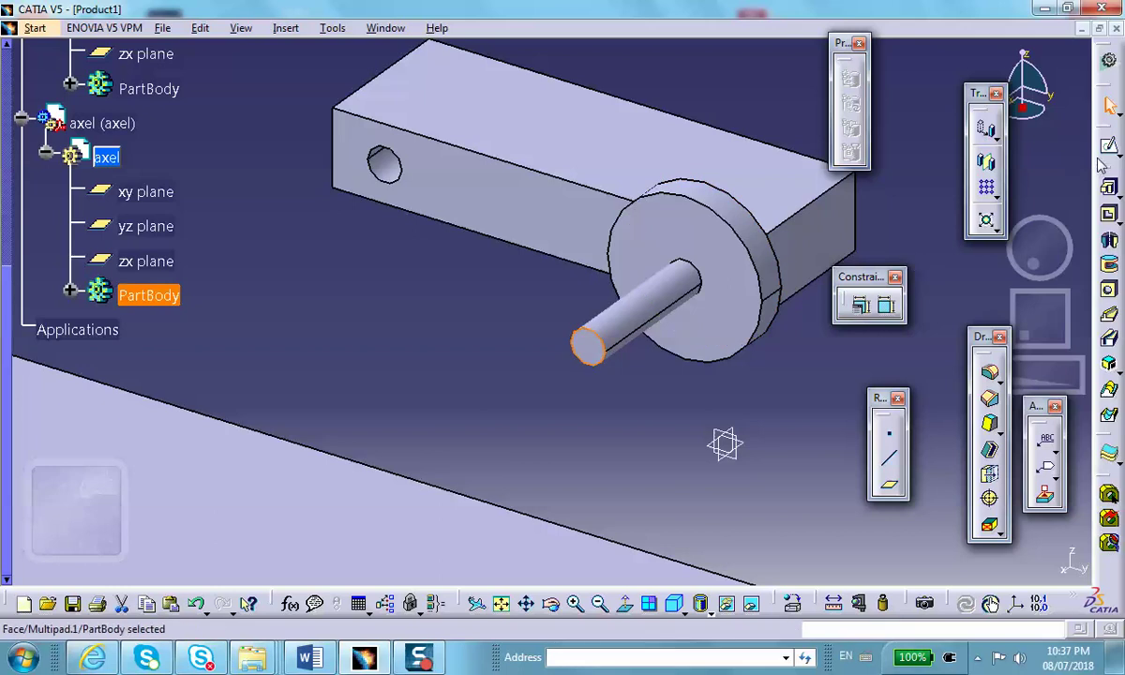
click(1108, 147)
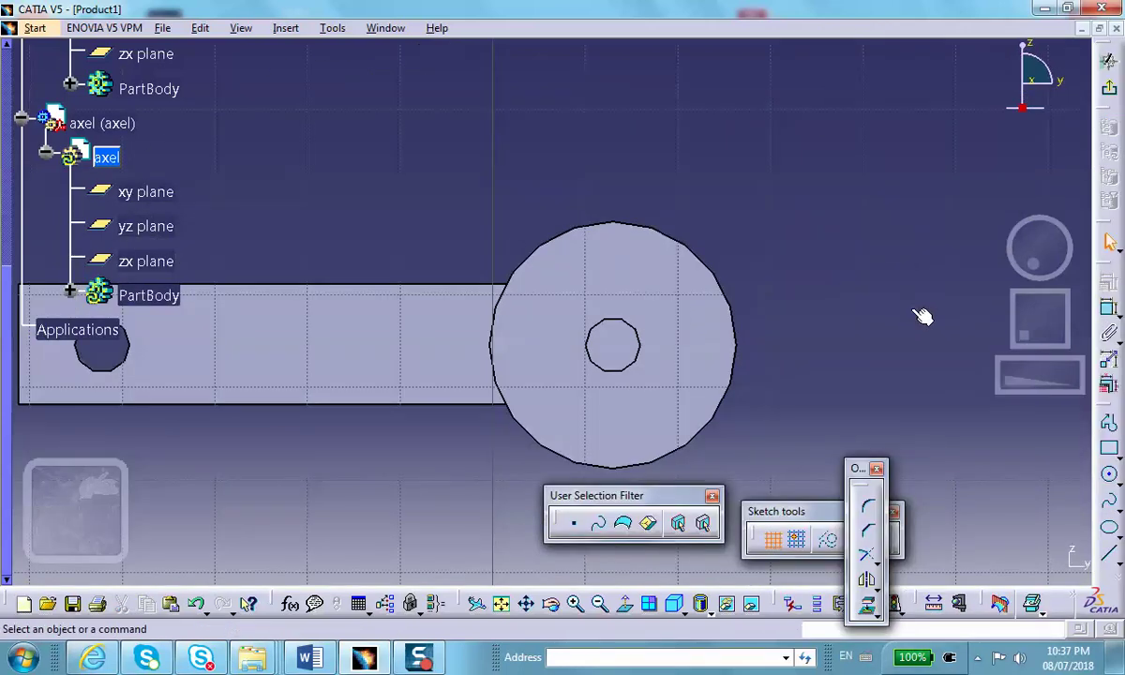
middle_drag(811, 171, 769, 231)
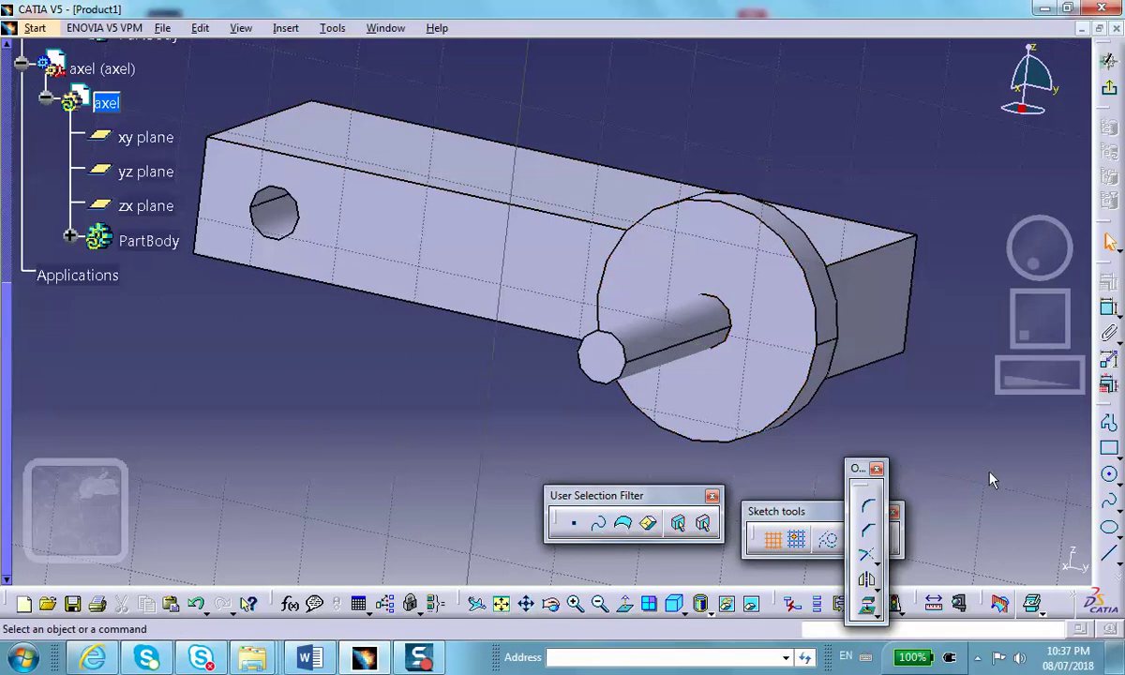
click(868, 605)
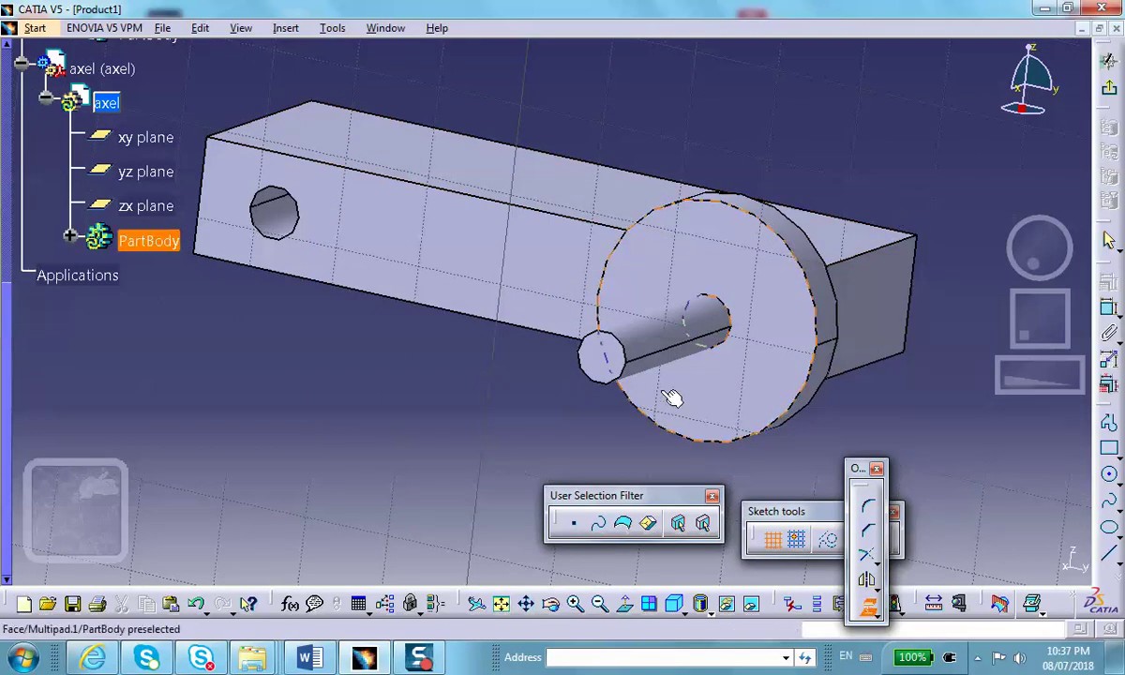
click(826, 317)
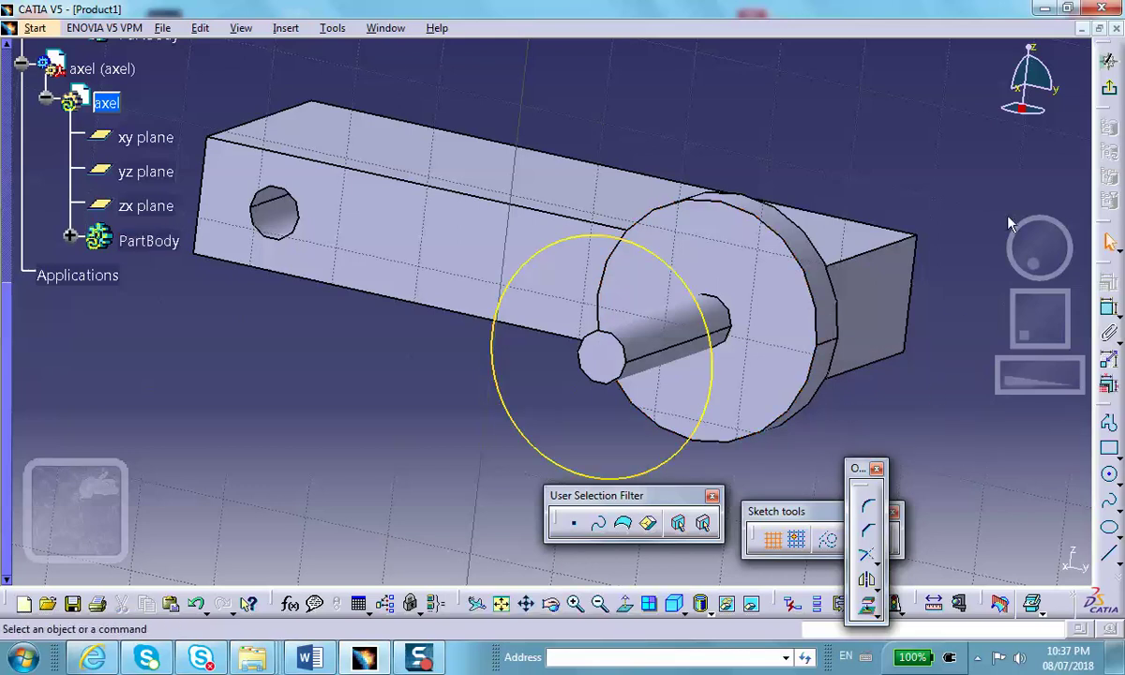
click(1109, 91)
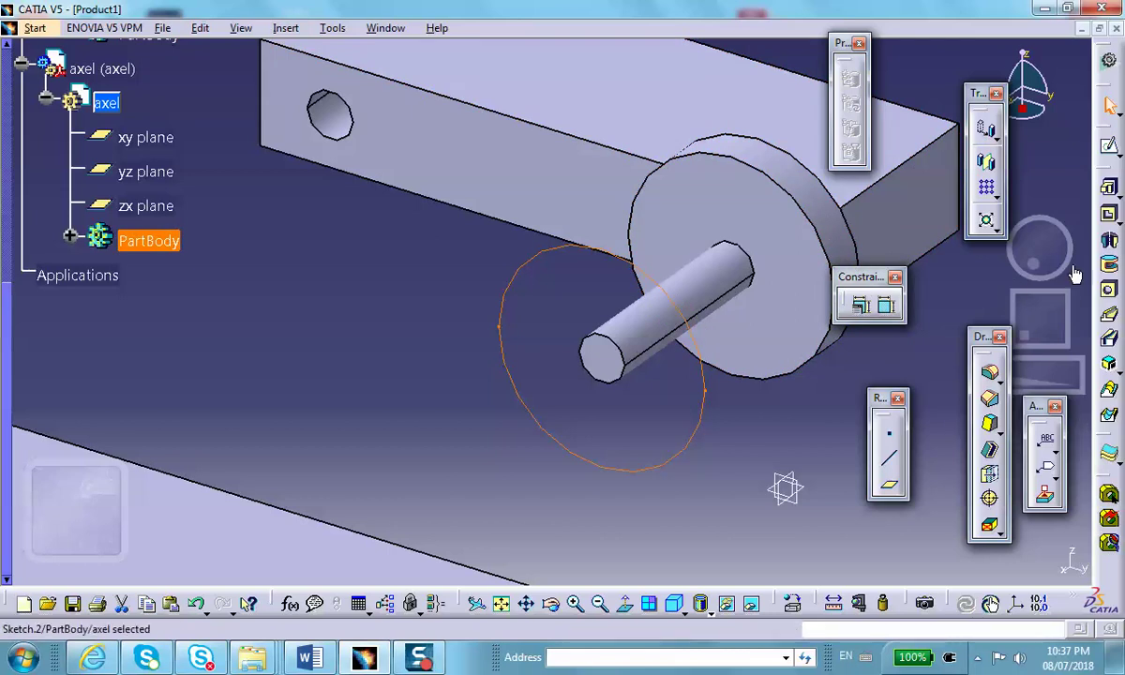
- Extrude the projected circle as a 0.2 in Pad to form a second disc at the shaft's free end
click(1118, 198)
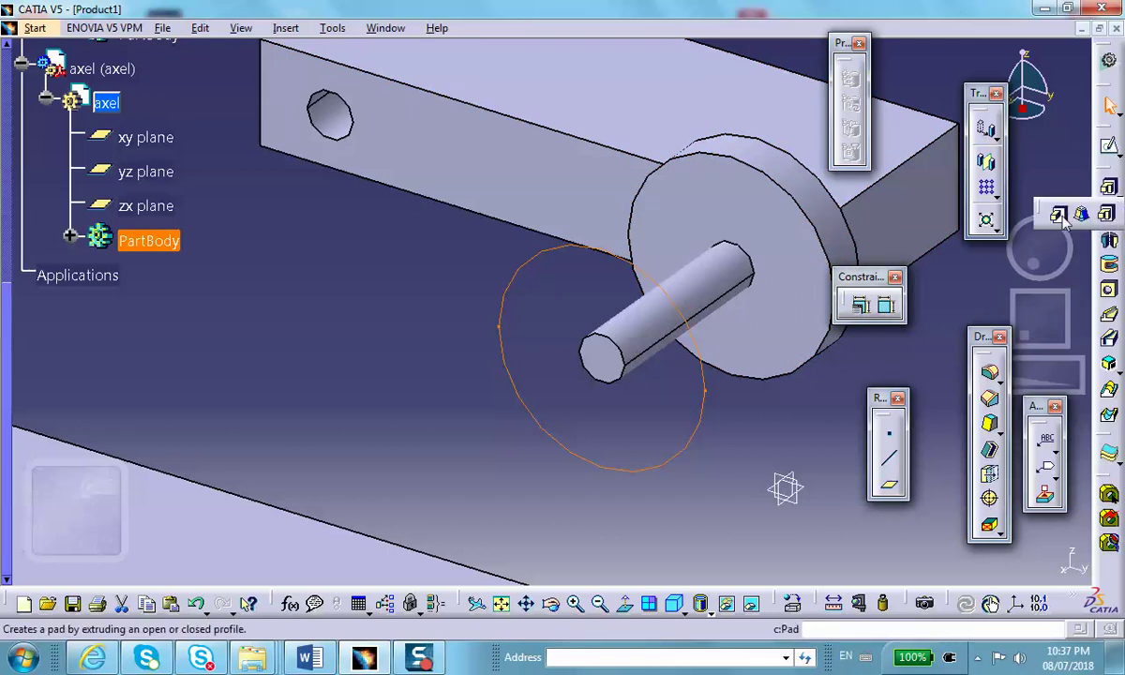
click(1058, 218)
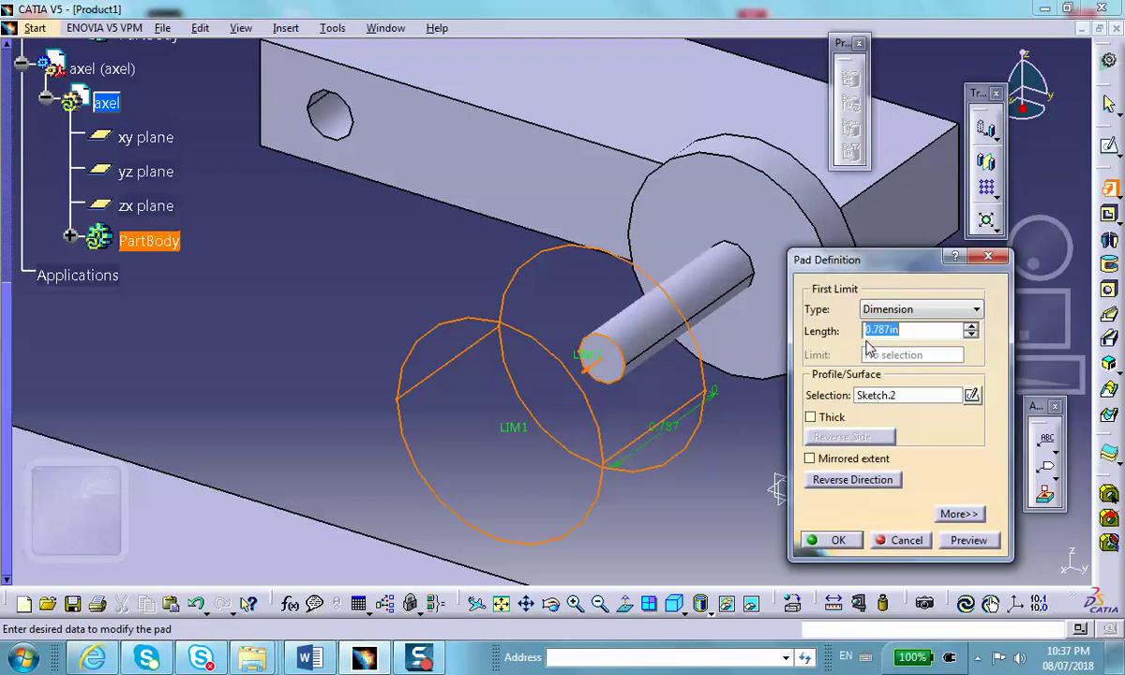
text(.2)
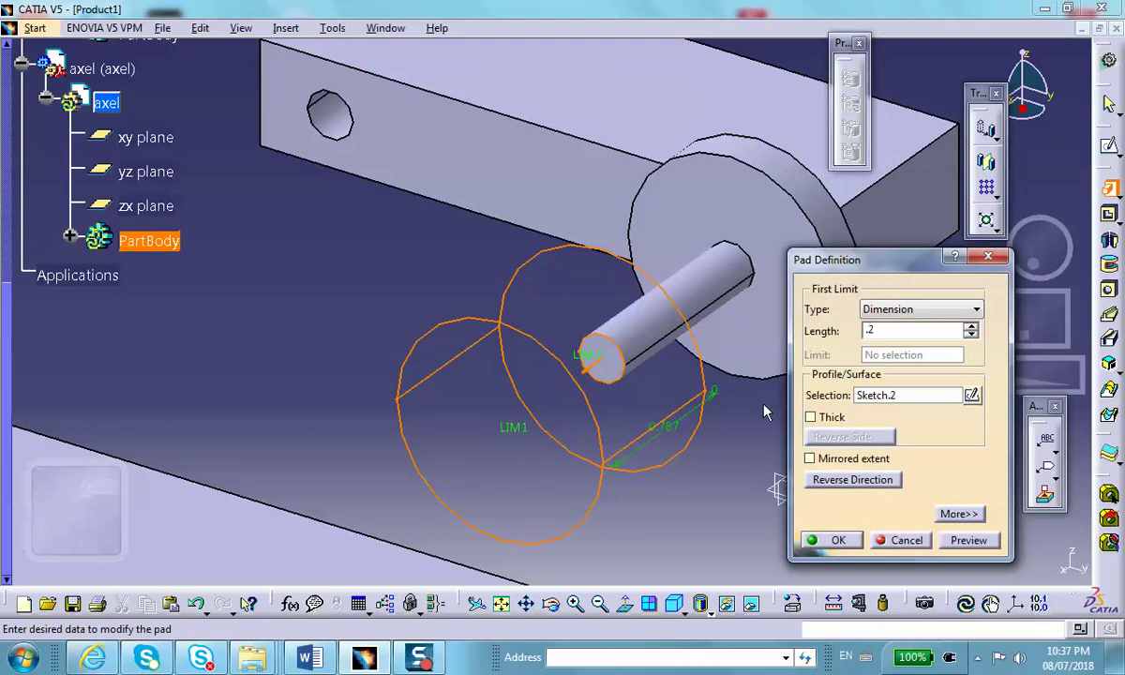
click(817, 539)
- Sketch a small circle near the upper edge of the new disc's outer face and finish the sketch
middle_drag(749, 410, 511, 338)
click(625, 315)
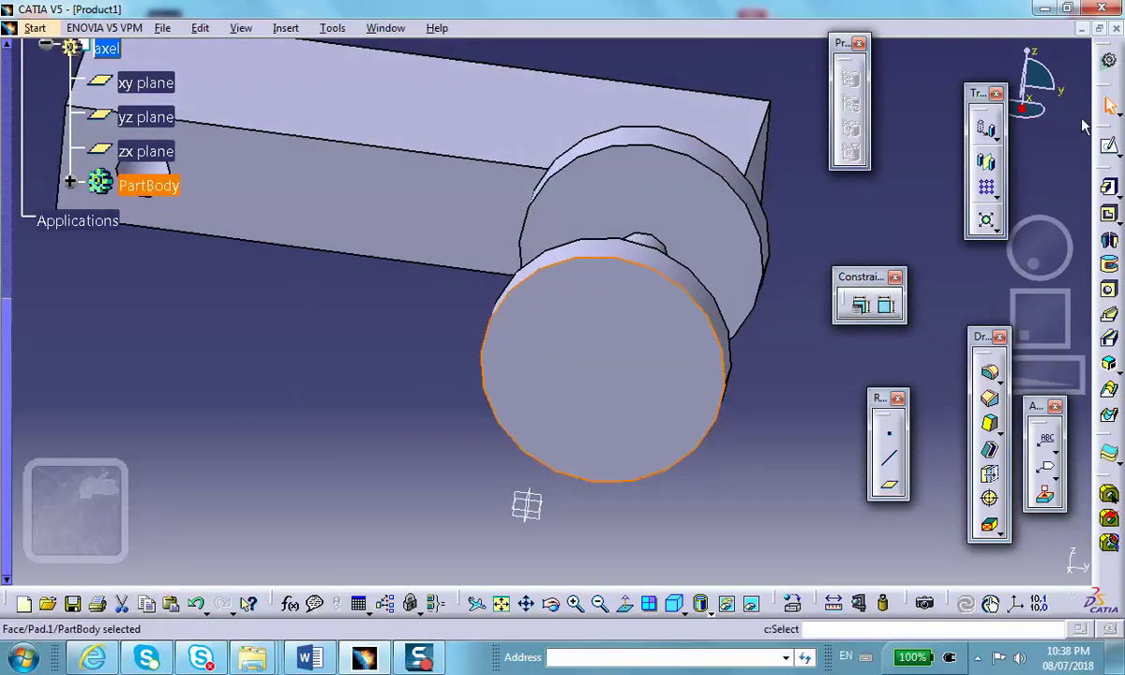
click(1109, 146)
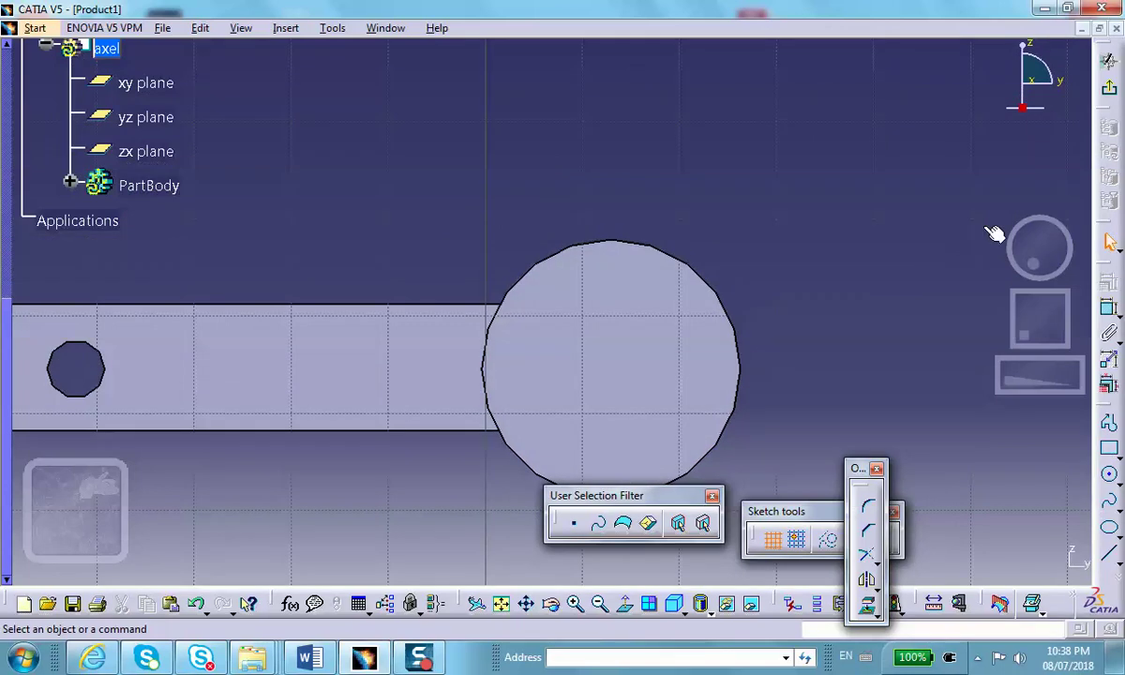
click(1109, 473)
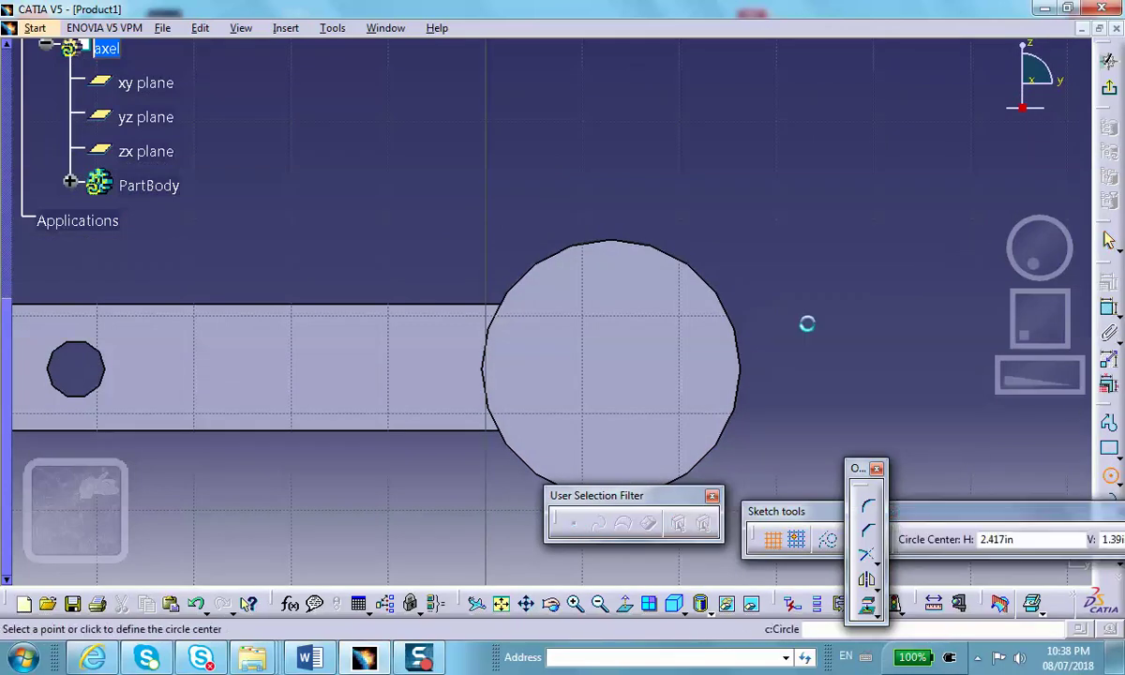
click(615, 274)
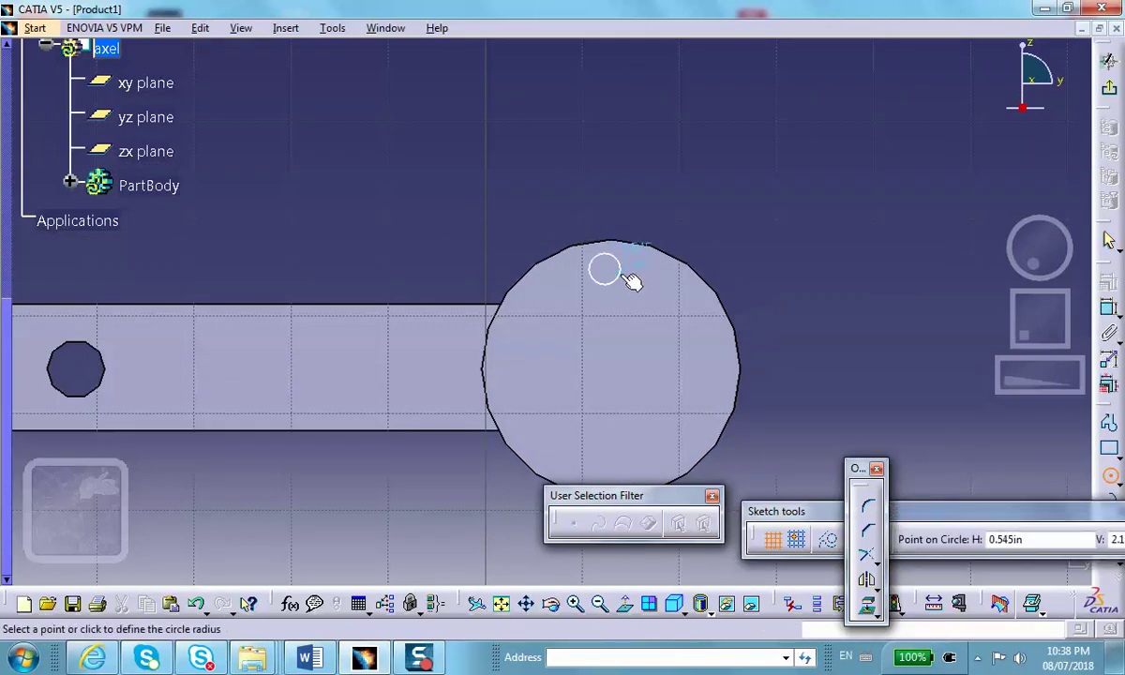
click(630, 278)
click(1109, 61)
click(890, 230)
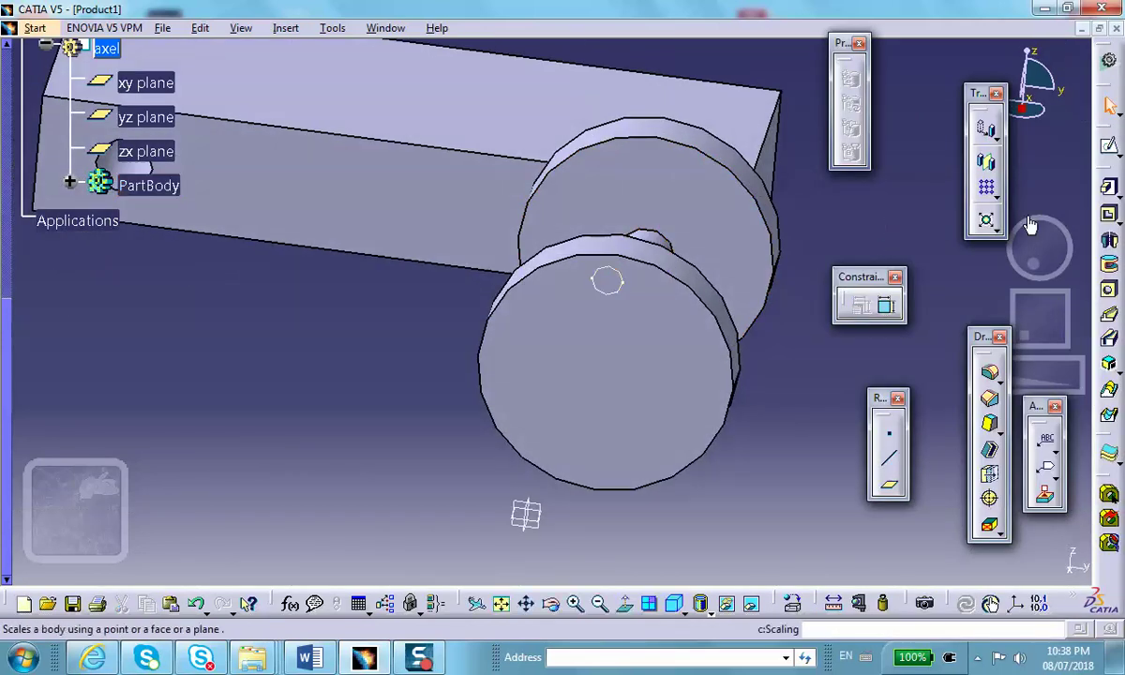
- Cut the small circle into the outer disc as a Pocket 0.05 in deep
click(1109, 214)
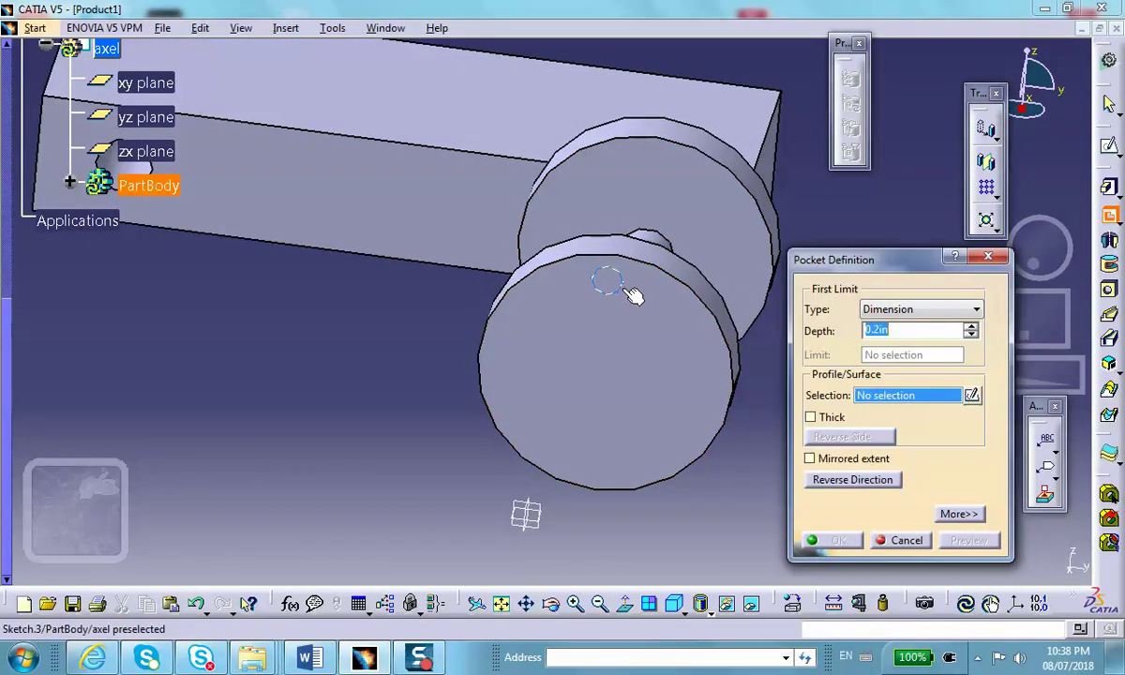
click(593, 281)
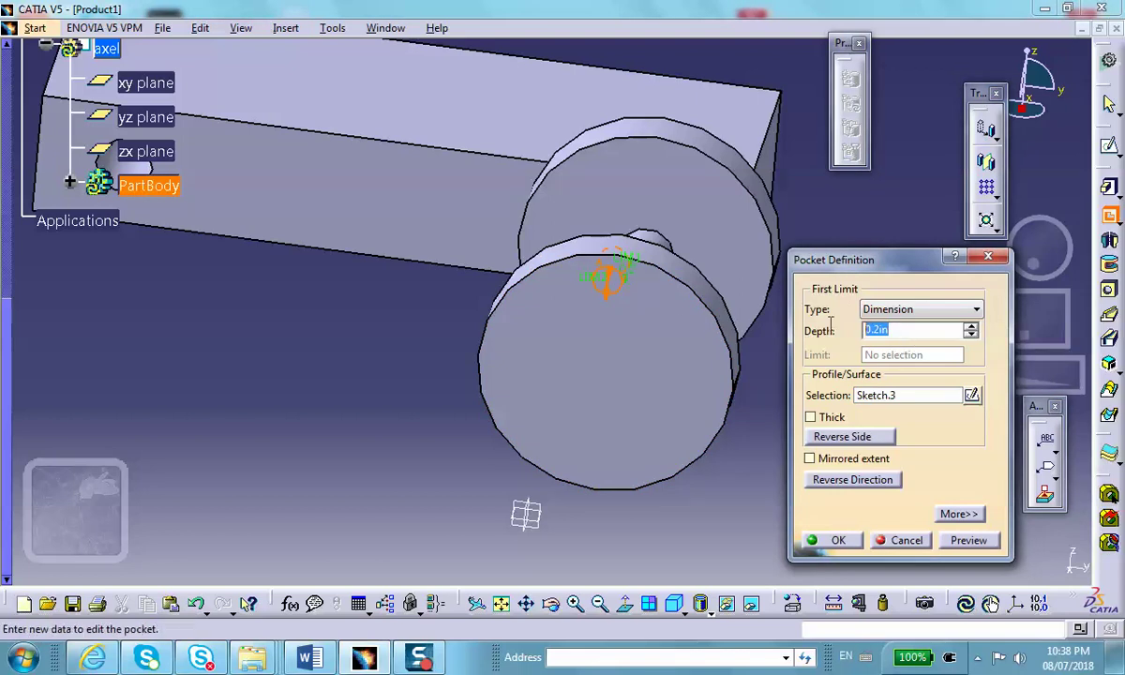
text(1)
text(05)
click(831, 540)
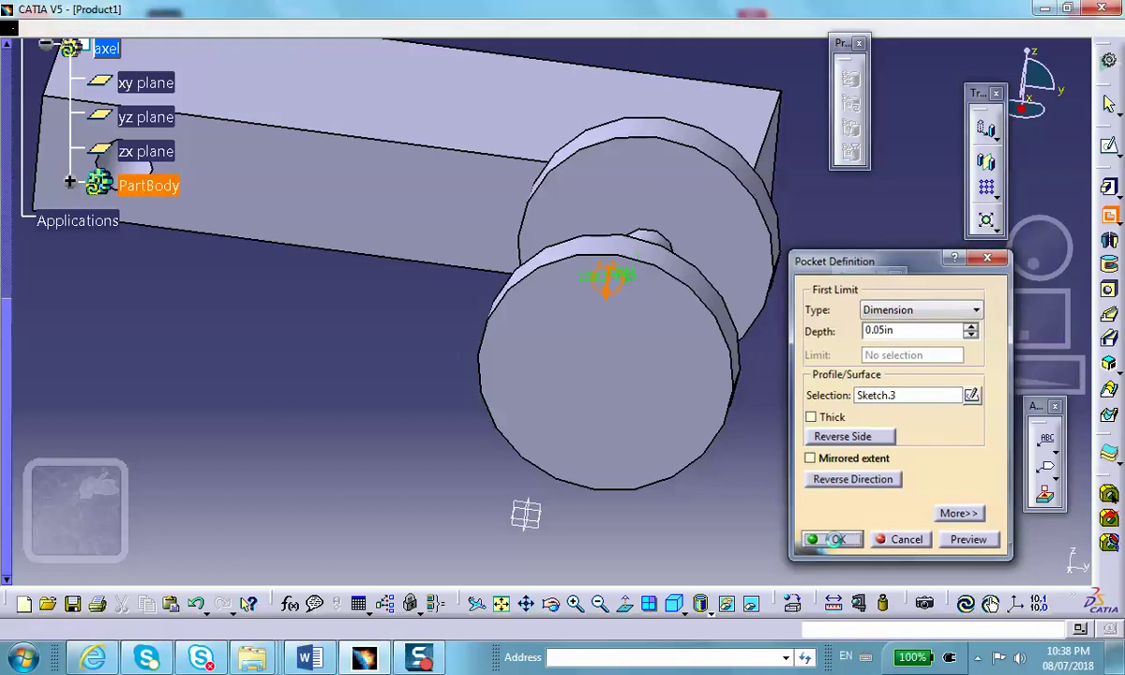
middle_drag(403, 358, 97, 141)
- Open Save Management, start saving Product1.CATProduct under a new location, and create a Desktop folder named wheel_rolling_track
click(161, 29)
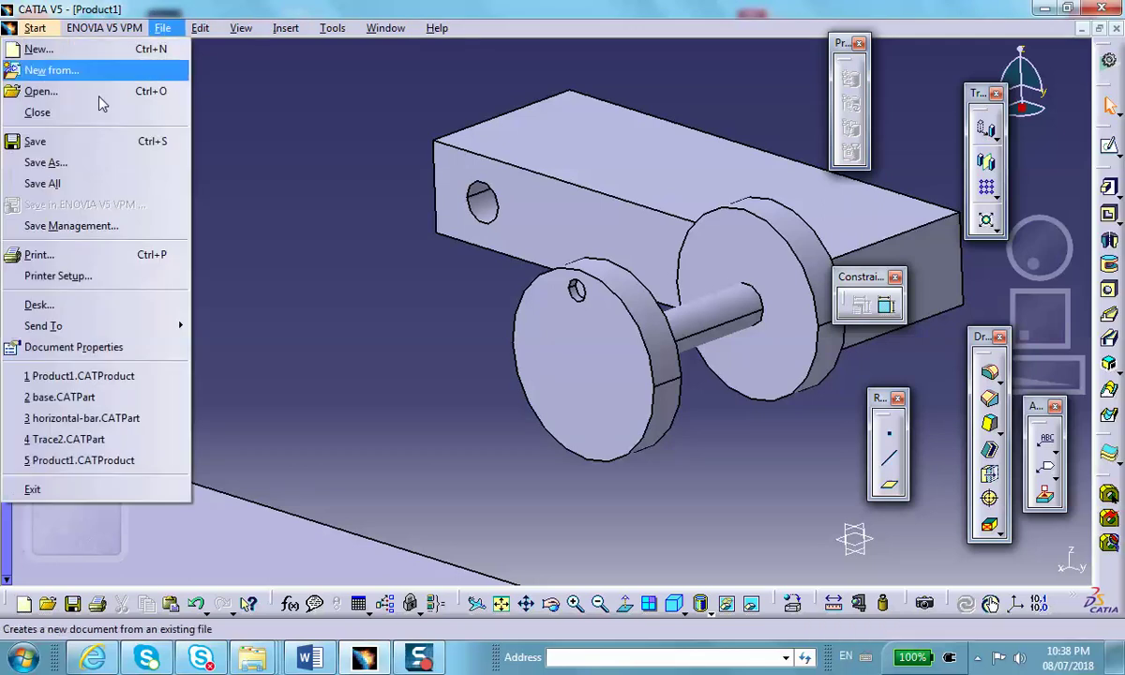
click(64, 221)
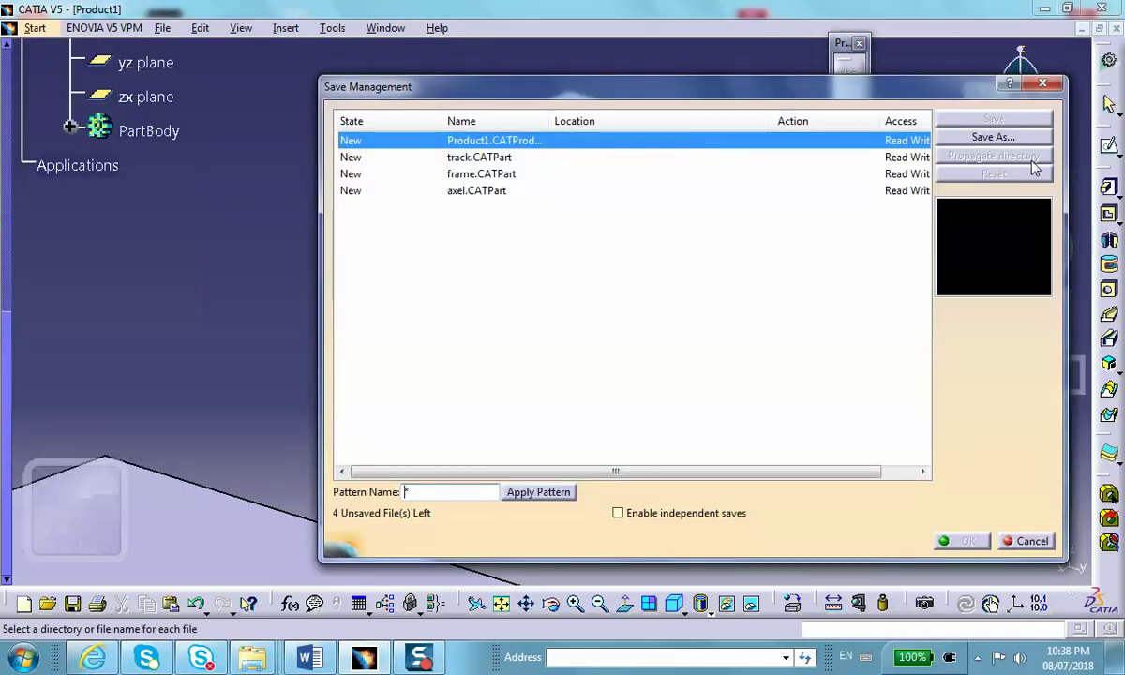
click(950, 134)
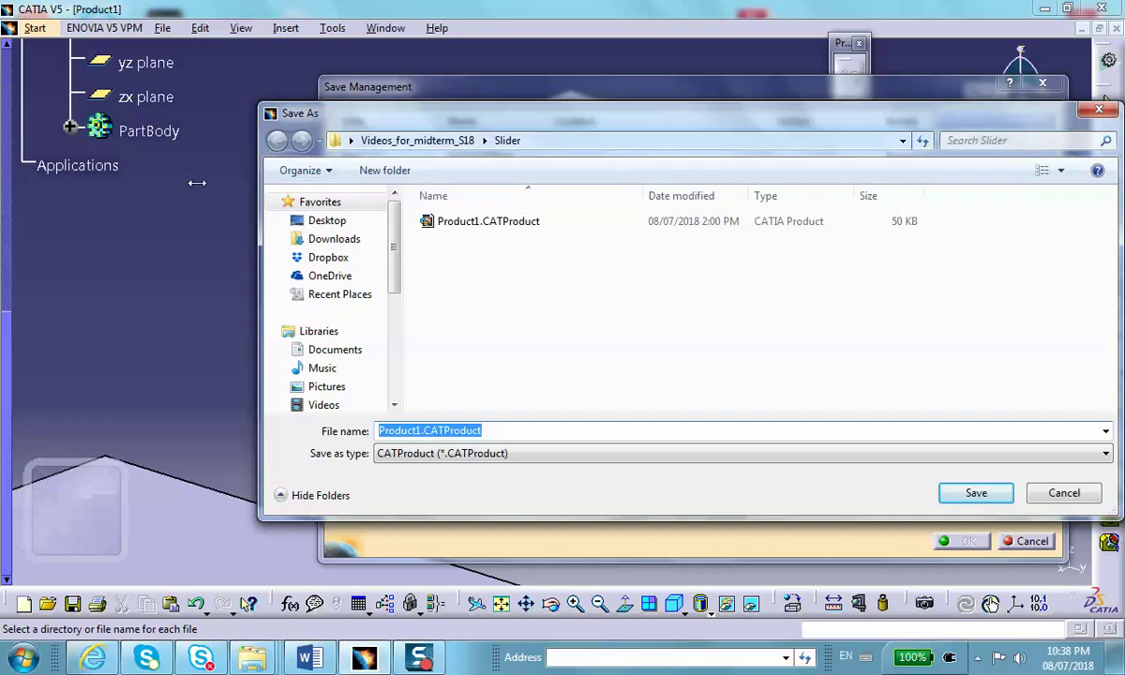
click(304, 220)
click(385, 171)
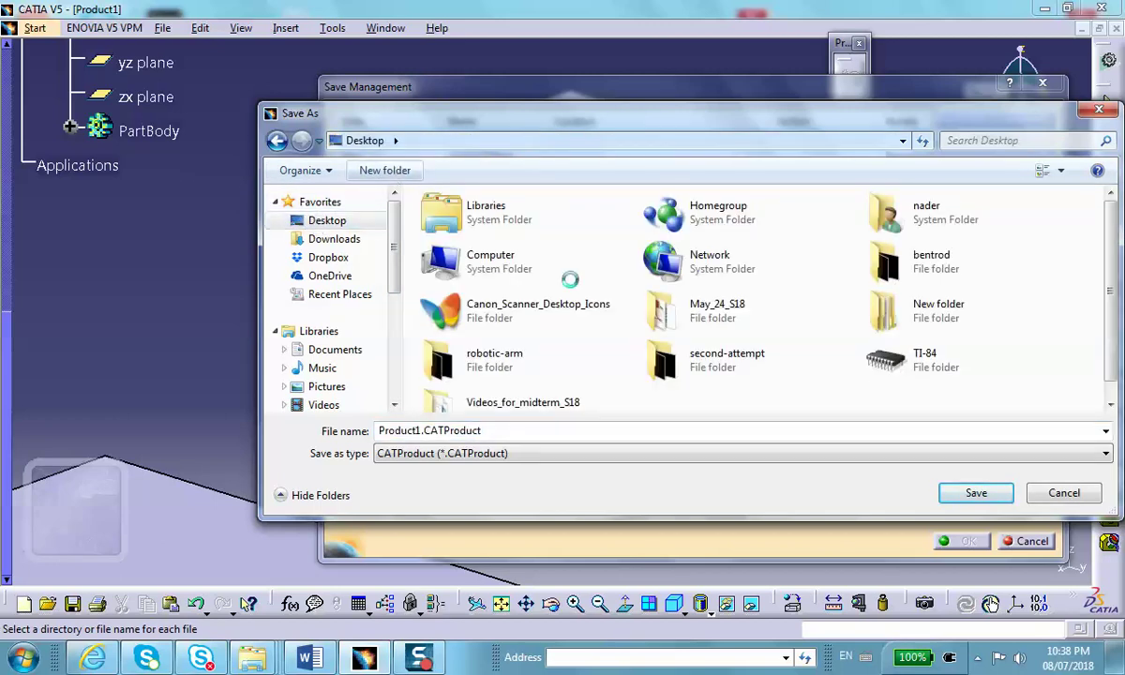
text(wheel_)
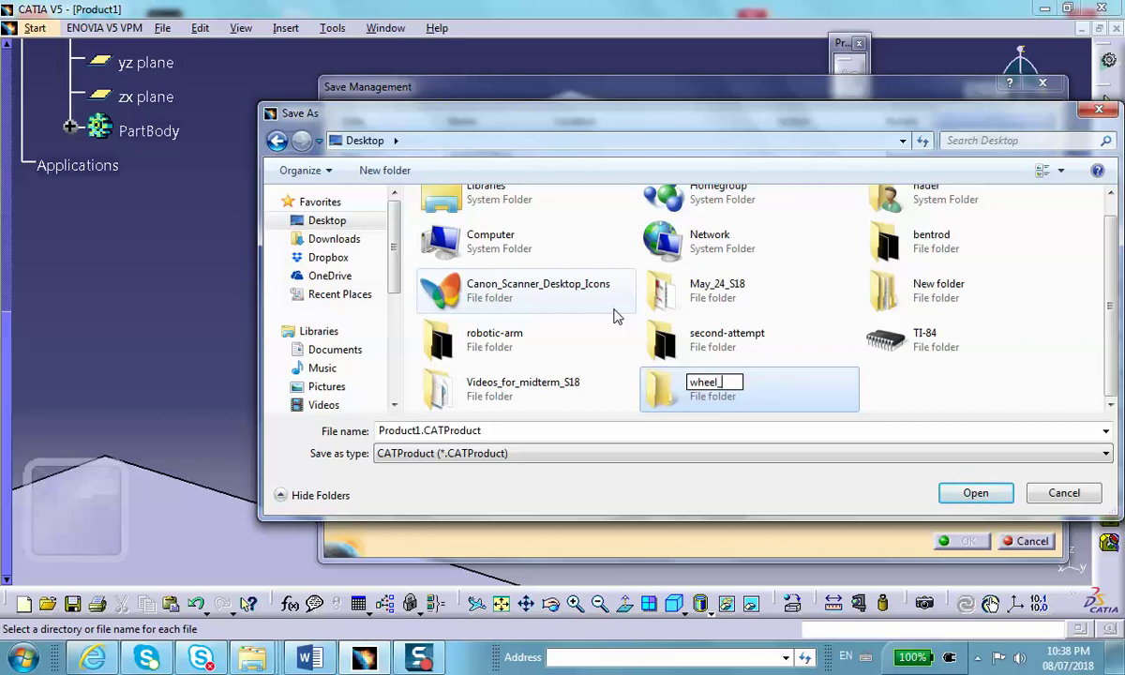
text(rolling_track)
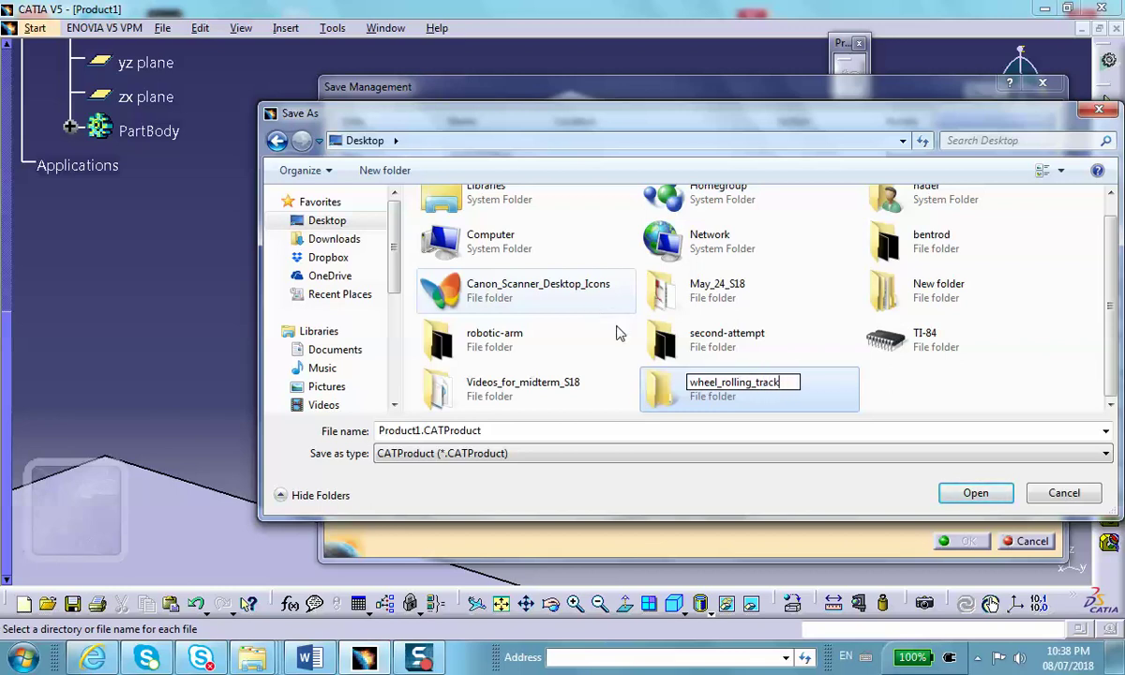
- Save Product1.CATProduct together with the track, frame and axel parts in the wheel_rolling_track folder
double_click(664, 386)
click(969, 492)
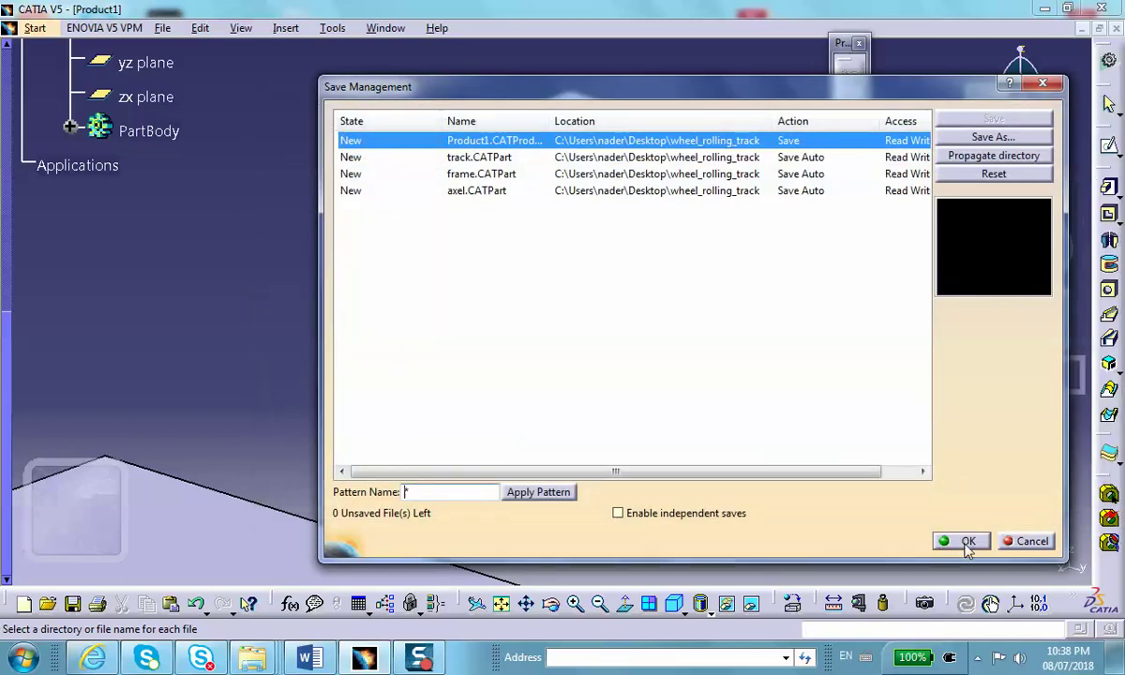
click(966, 544)
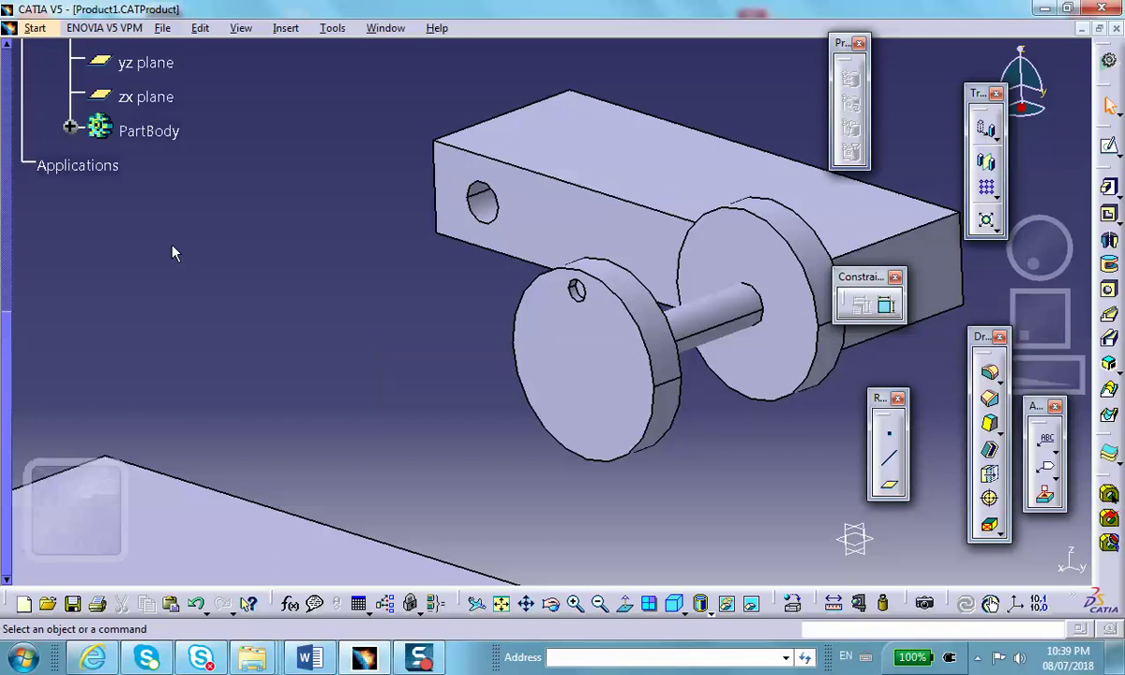
- In the display performance options, switch 2D Accuracy to Proportional with a value of 0.61 and apply it
middle_drag(621, 325, 620, 326)
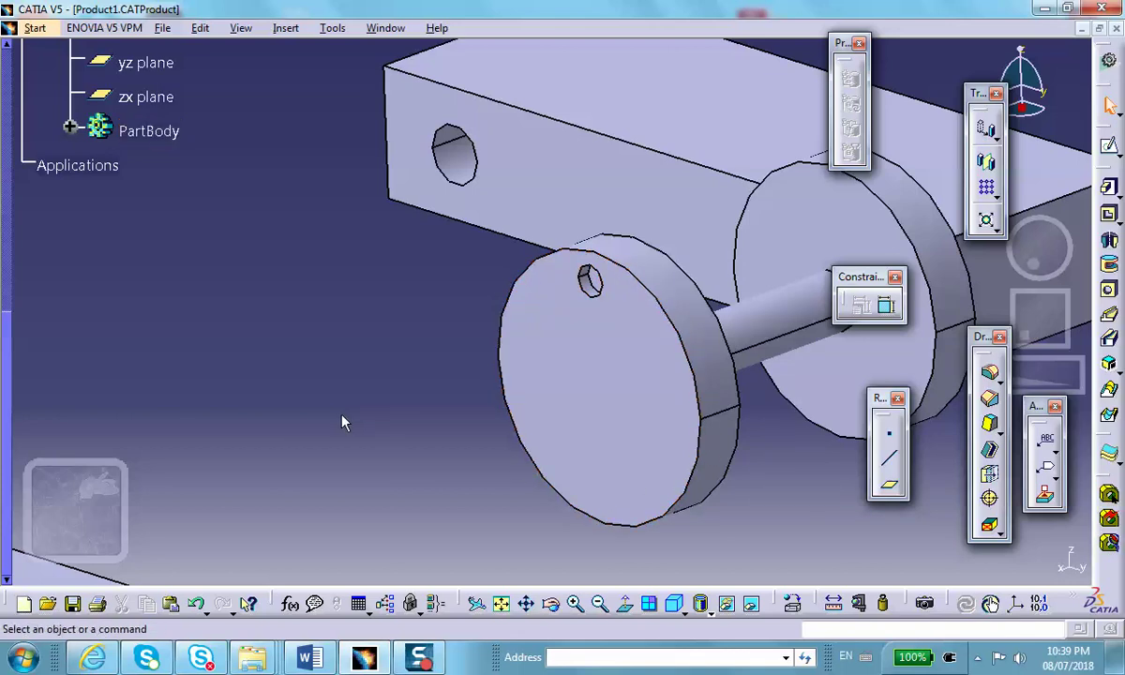
middle_drag(812, 268, 685, 296)
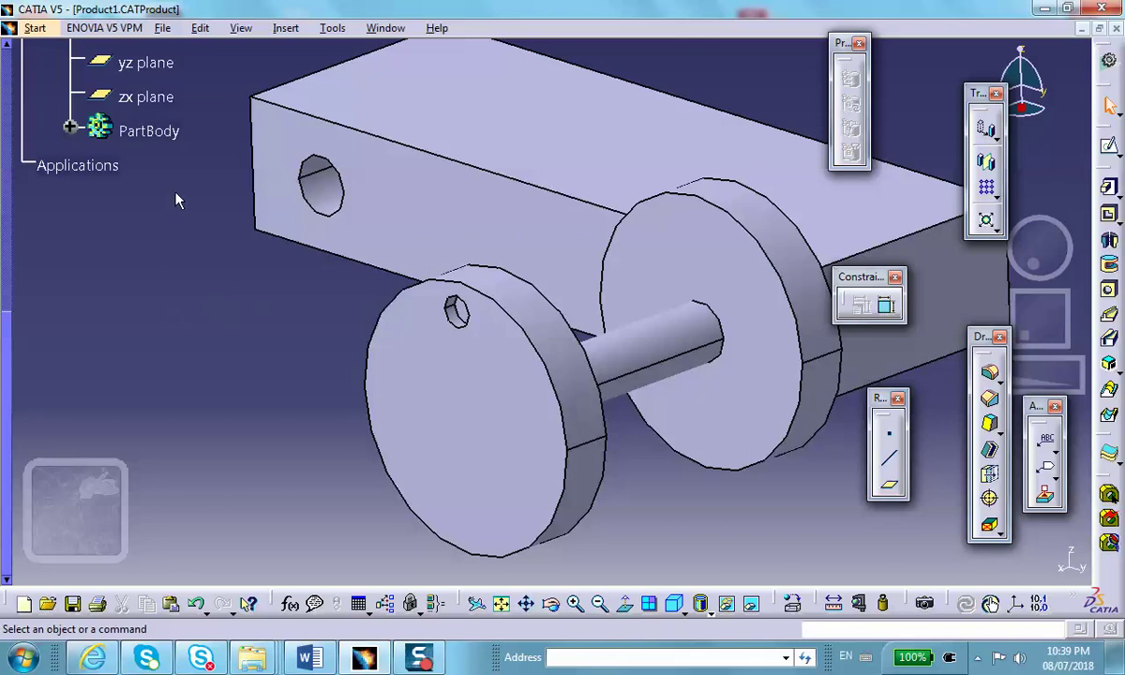
click(332, 29)
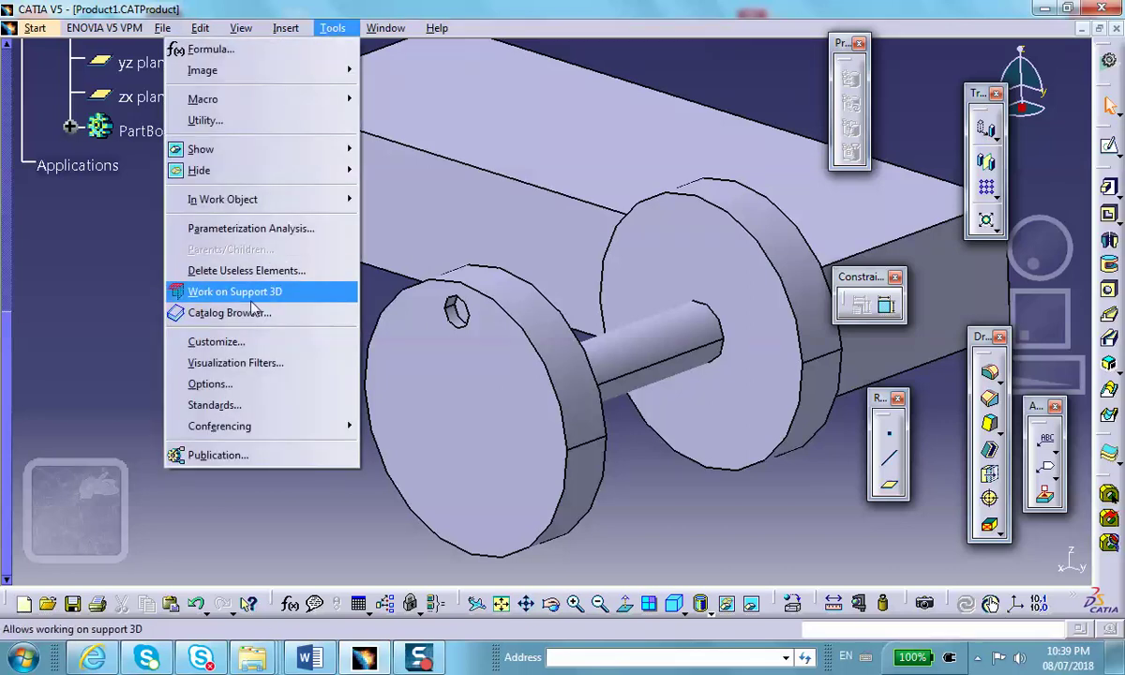
click(210, 384)
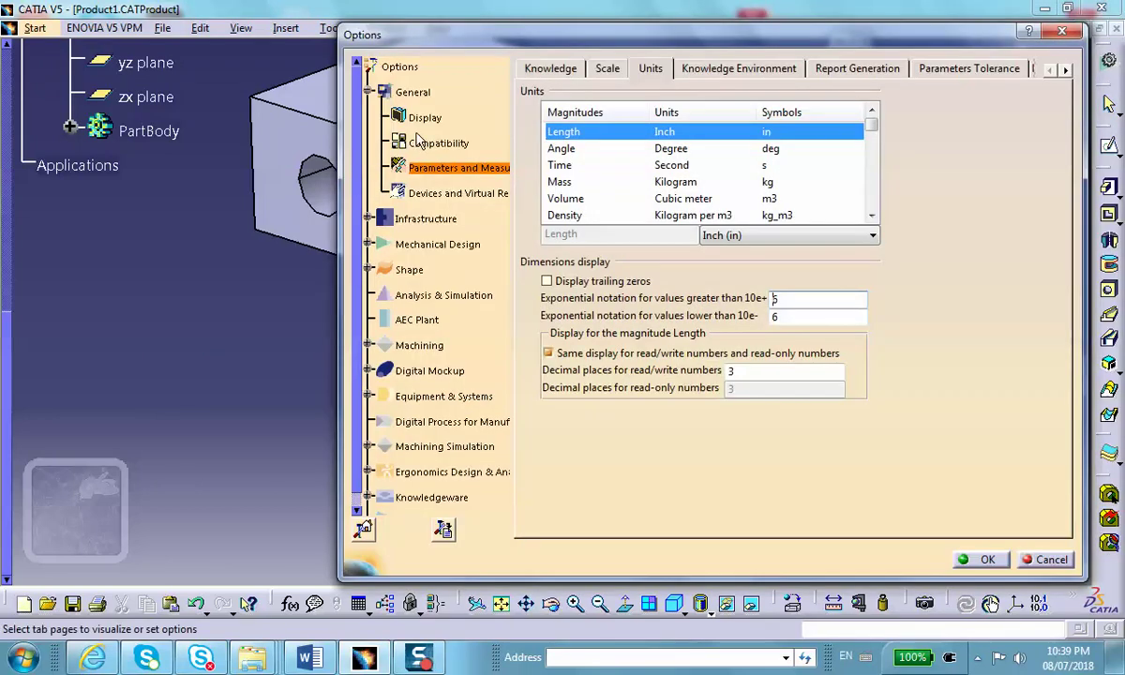
click(424, 119)
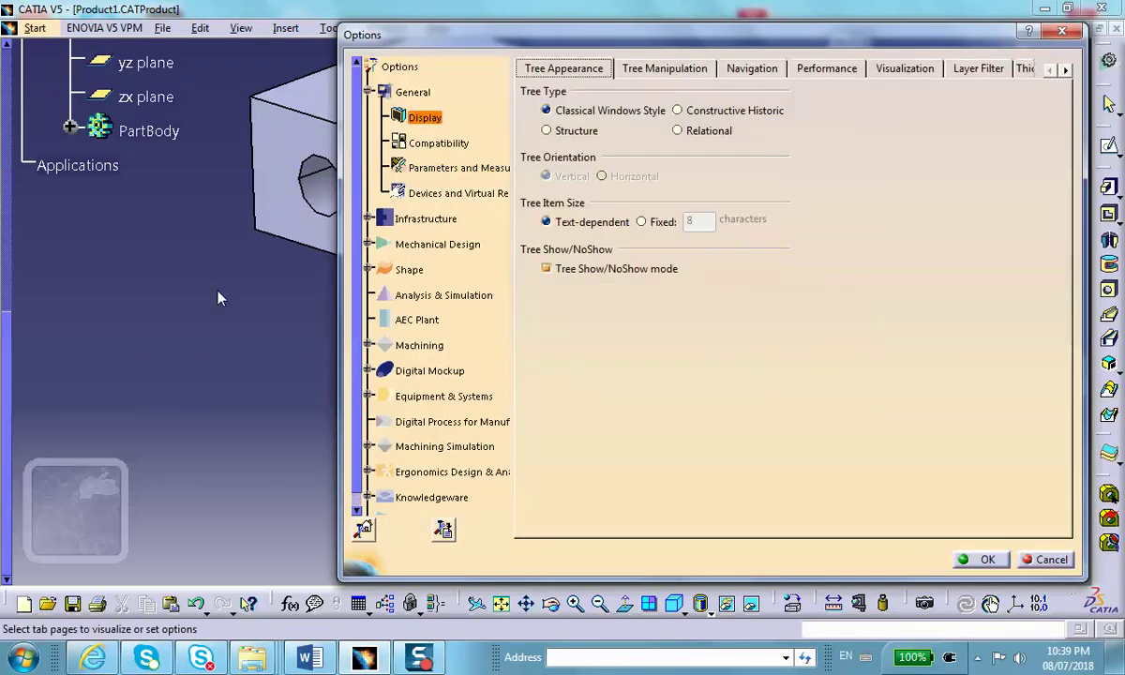
click(825, 70)
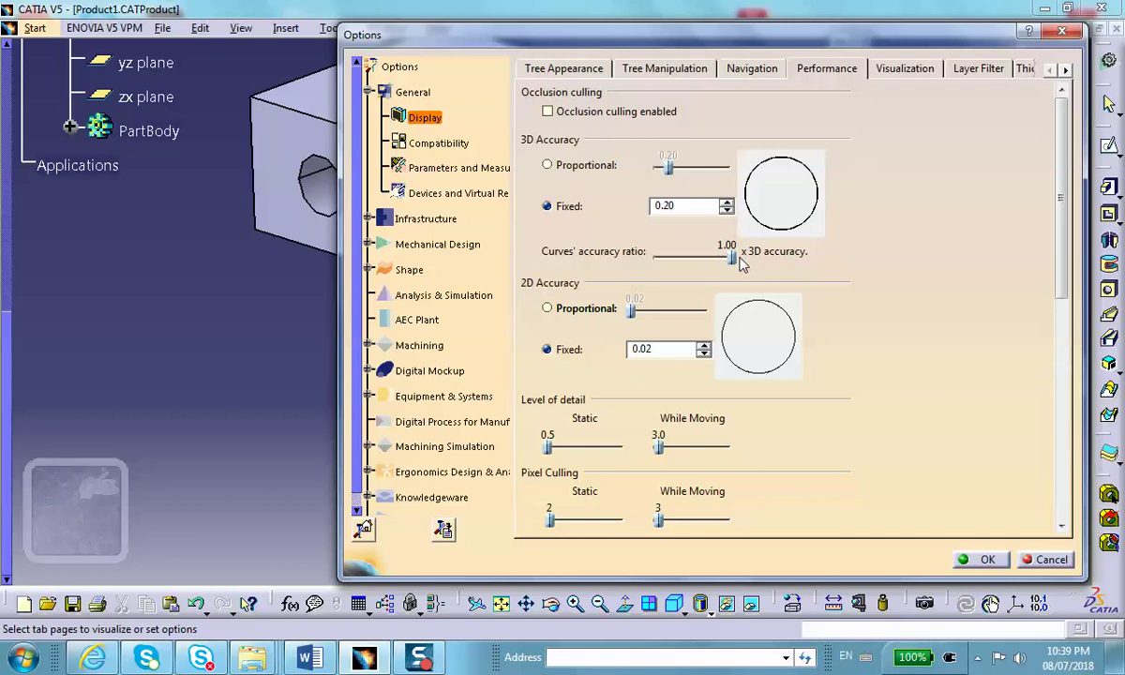
click(551, 312)
click(631, 310)
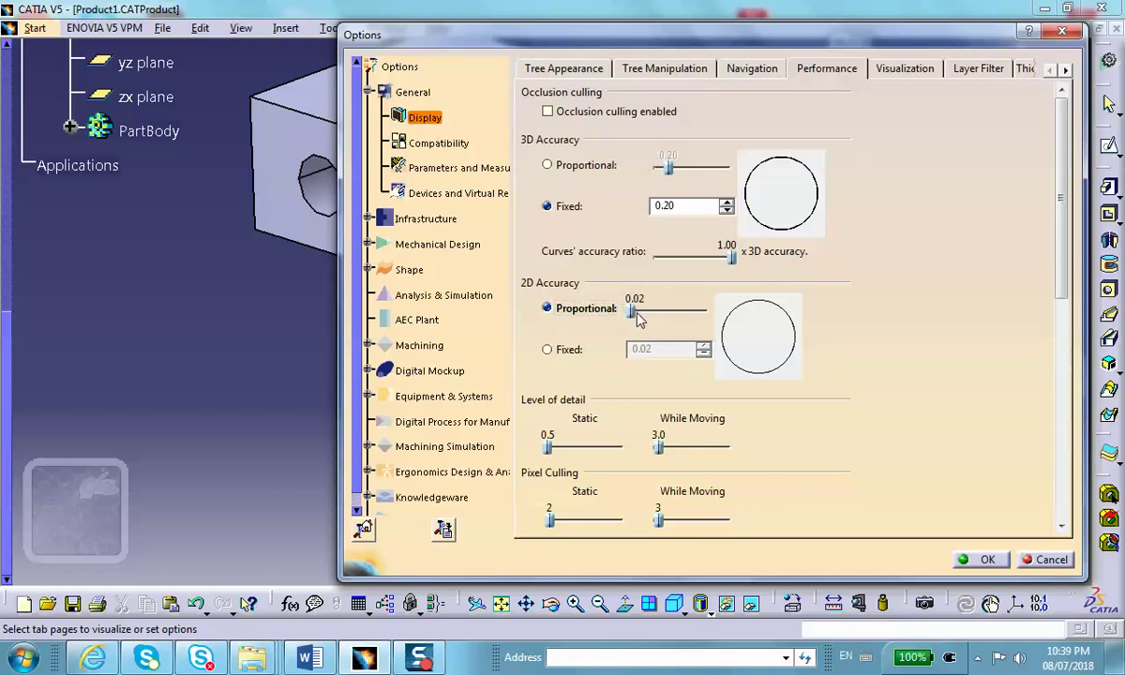
drag(633, 317, 677, 311)
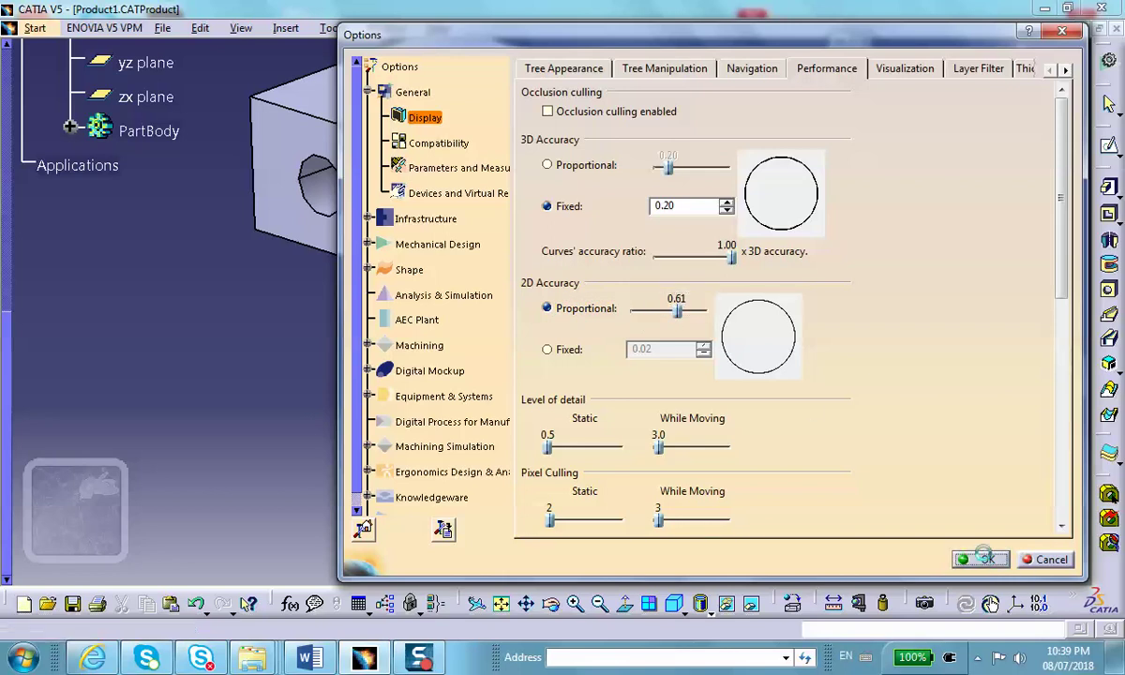
click(985, 559)
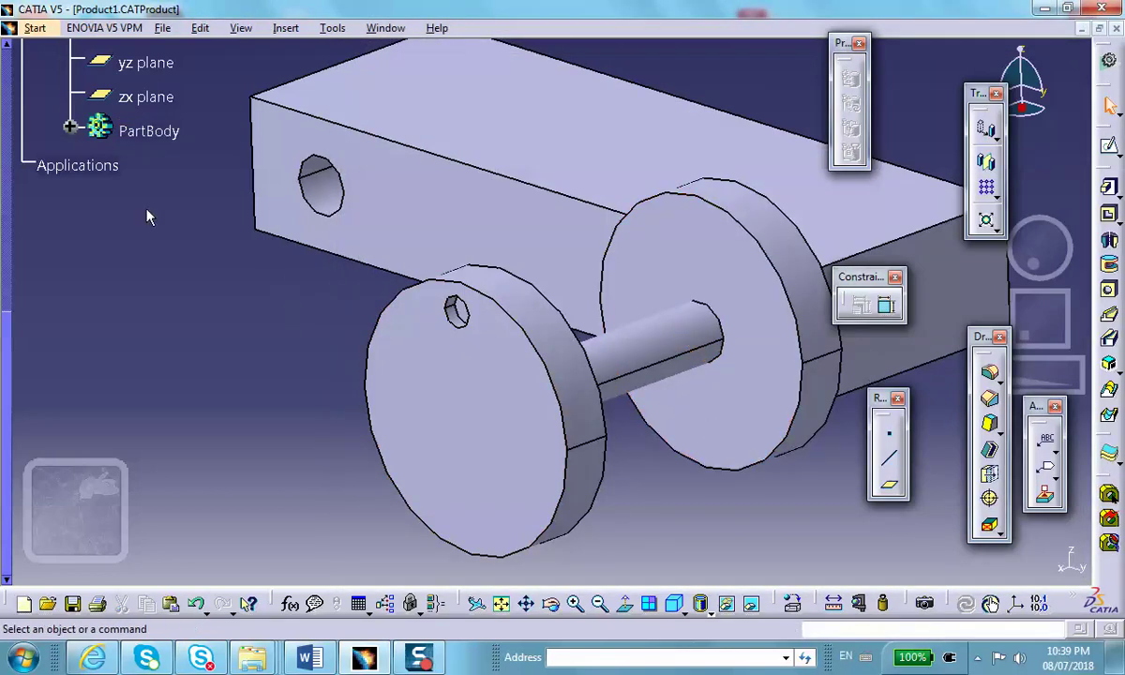
- In the display performance options, switch 3D Accuracy to Proportional with a value of 0.57 and apply it
click(286, 29)
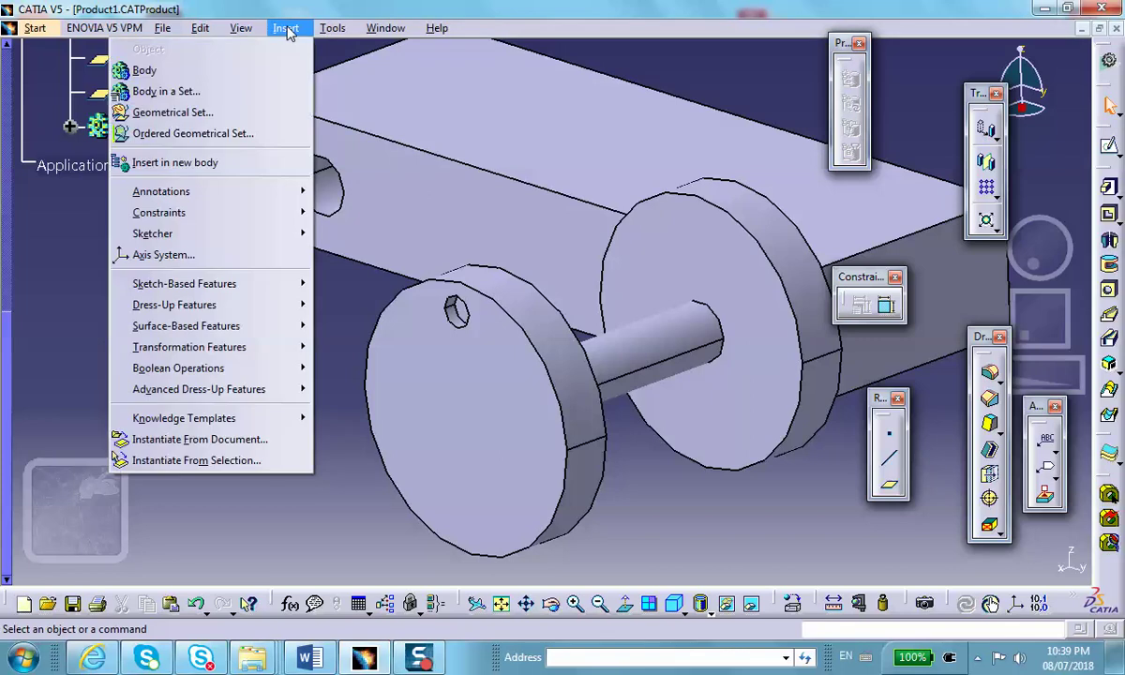
mouse_move(332, 28)
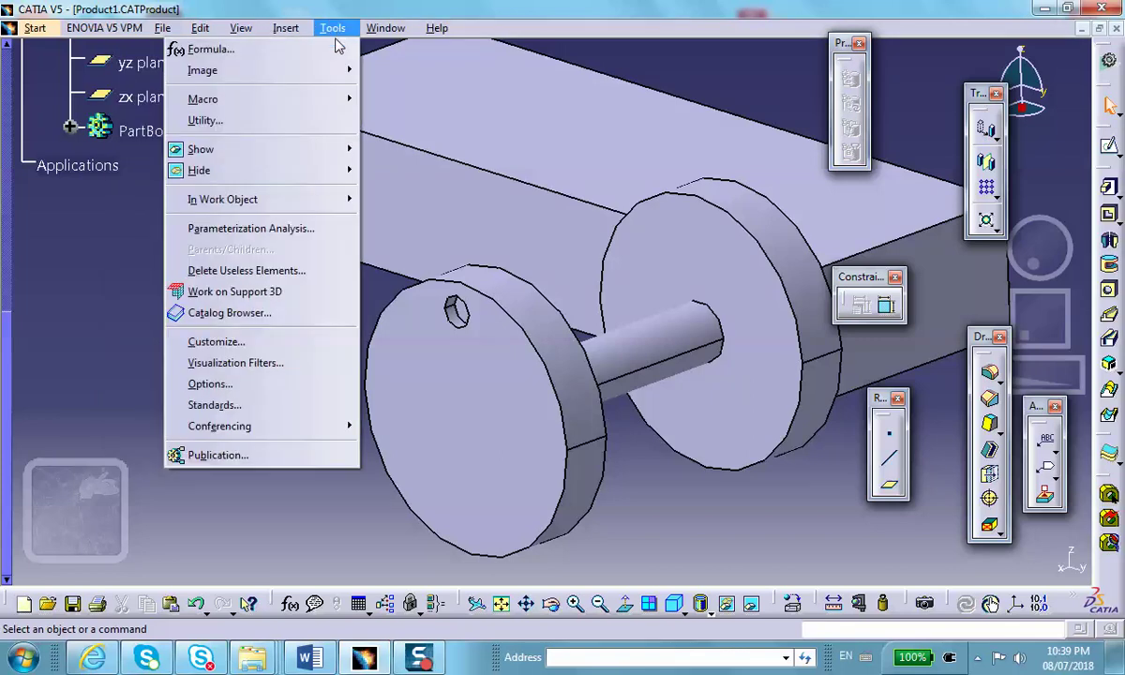
click(261, 386)
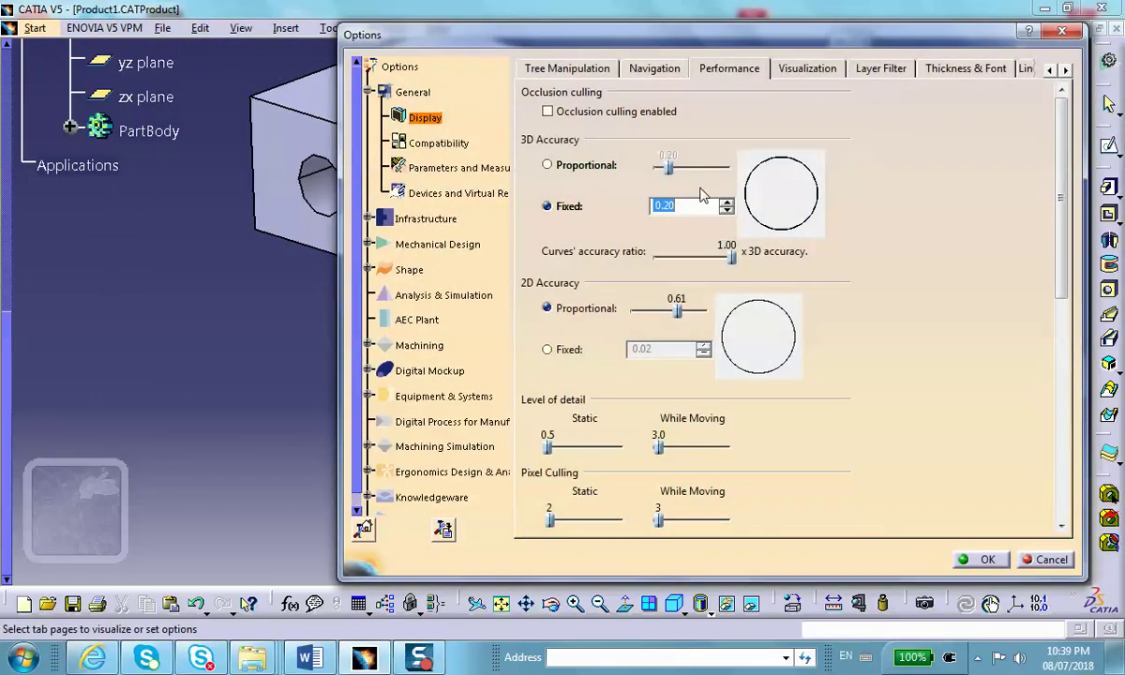
click(623, 167)
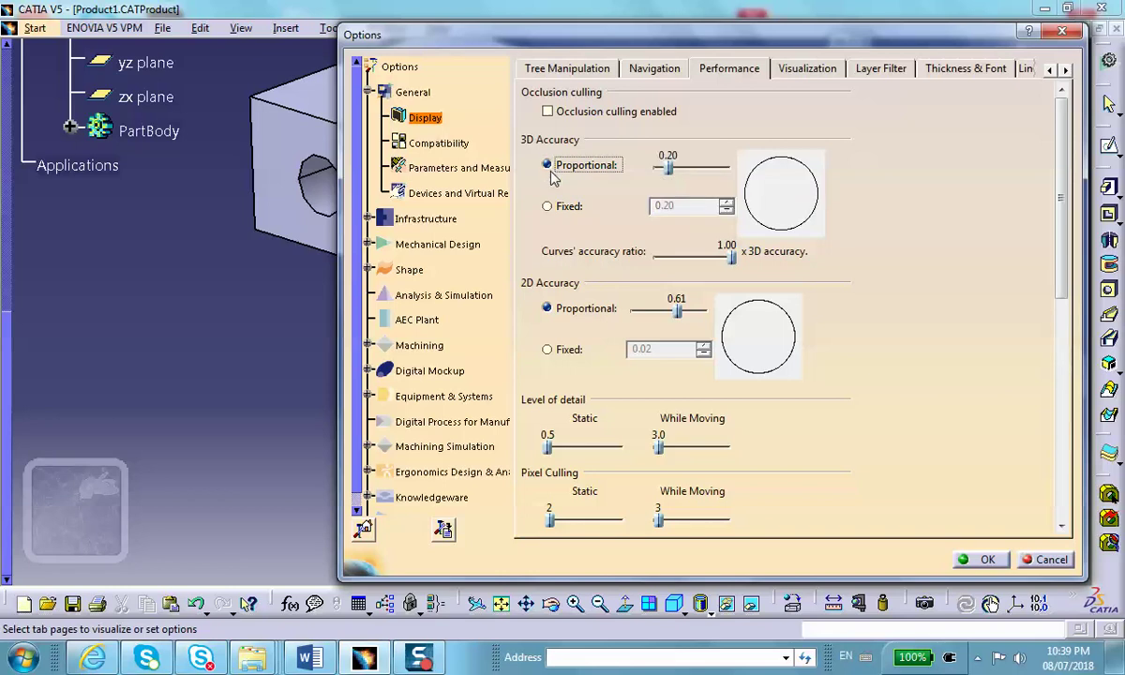
drag(668, 167, 666, 167)
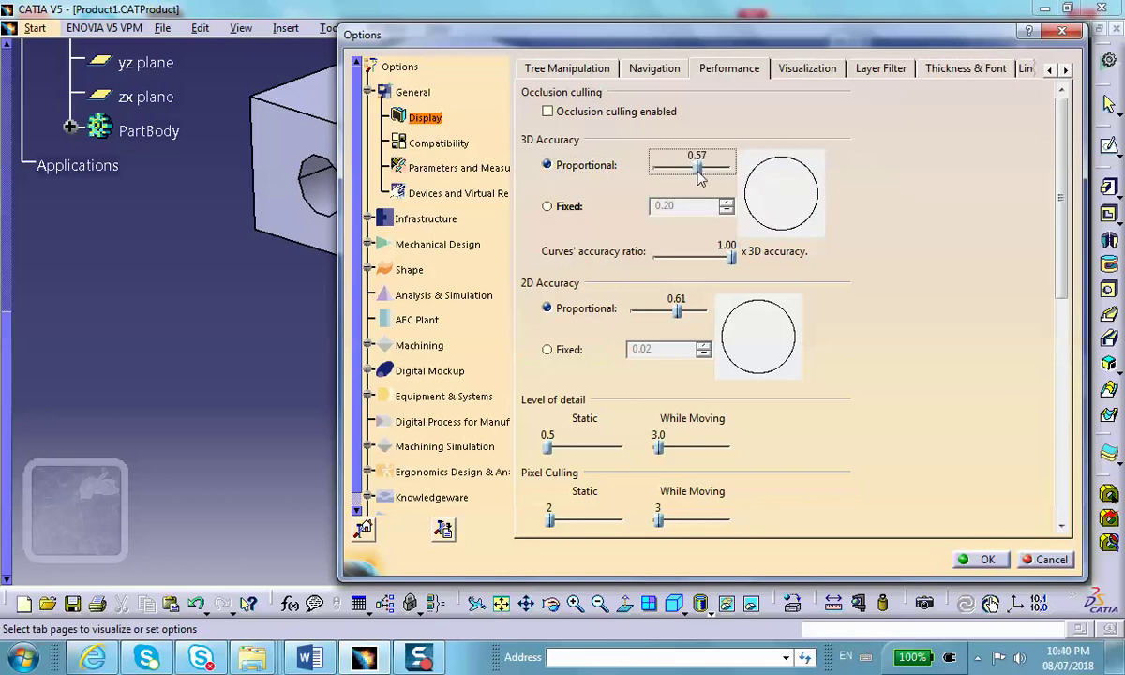
click(982, 559)
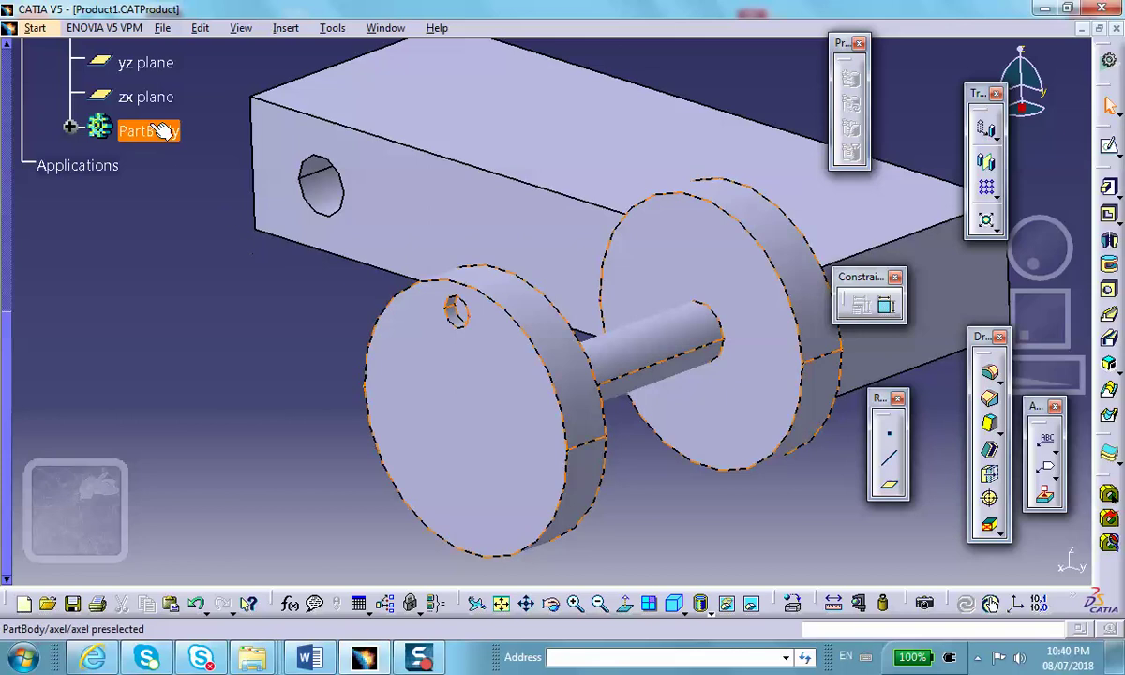
- Set the Proportional 3D Accuracy to 1.00 in the display performance options, apply it and check the round edges
click(333, 28)
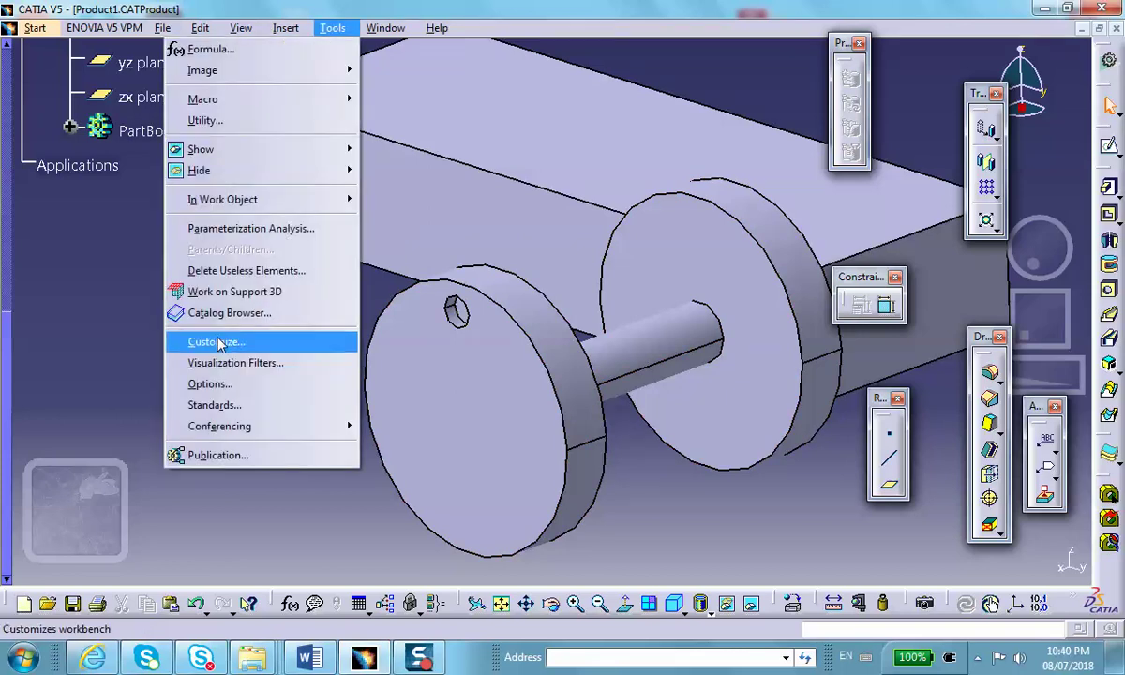
click(205, 384)
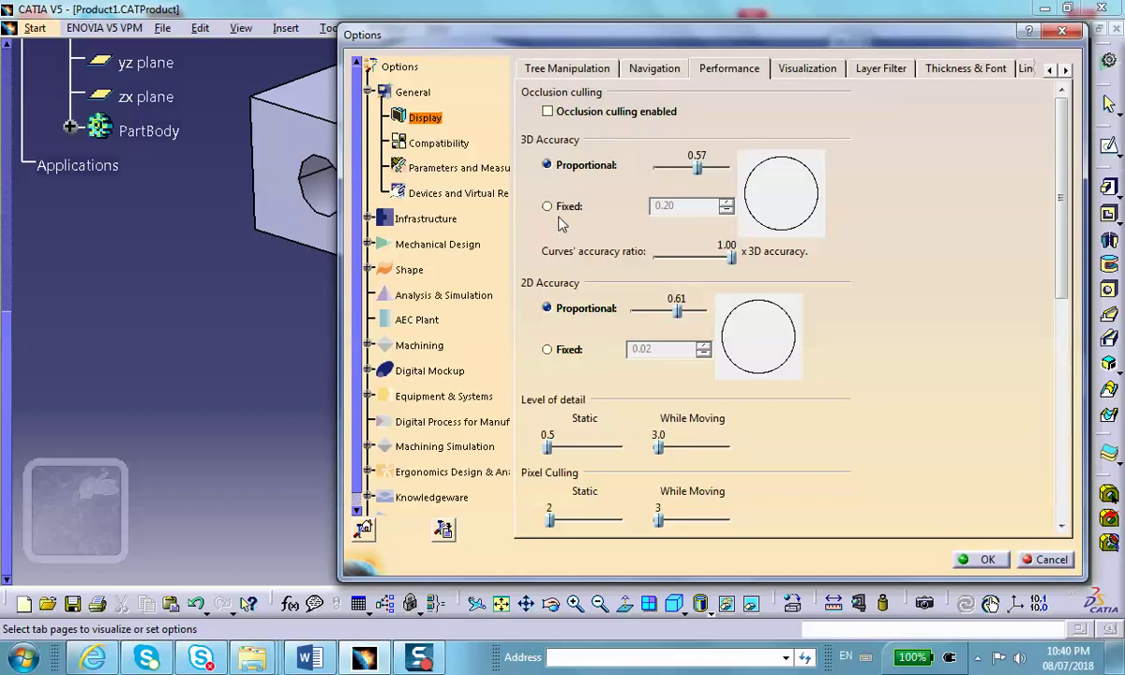
click(698, 169)
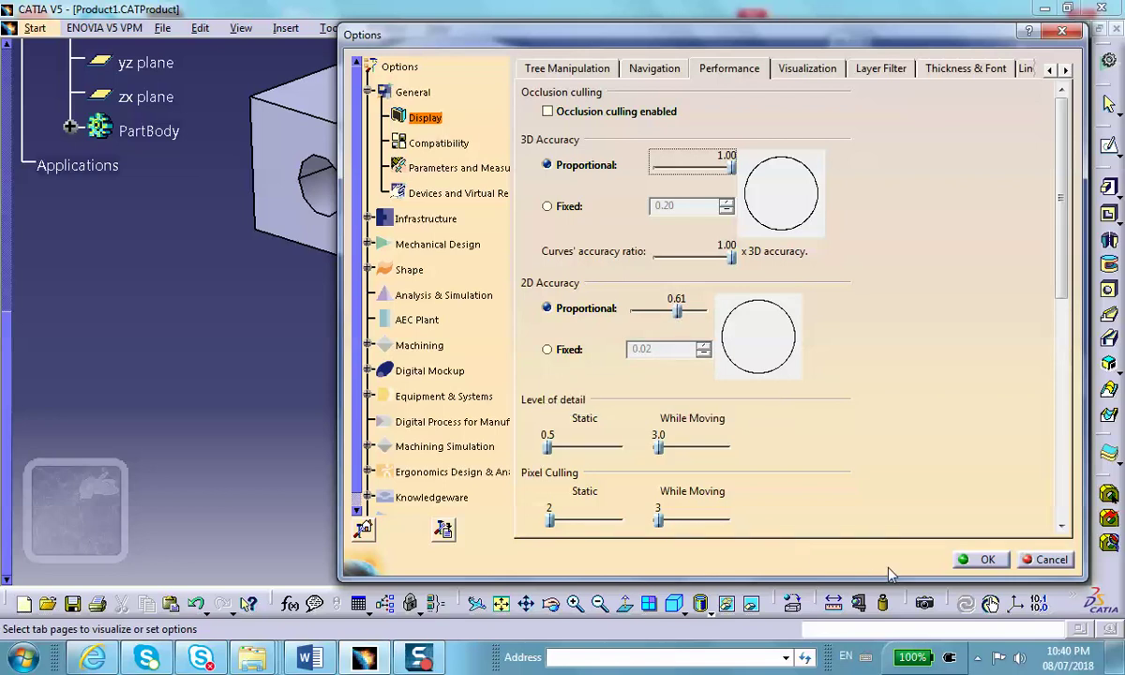
click(987, 559)
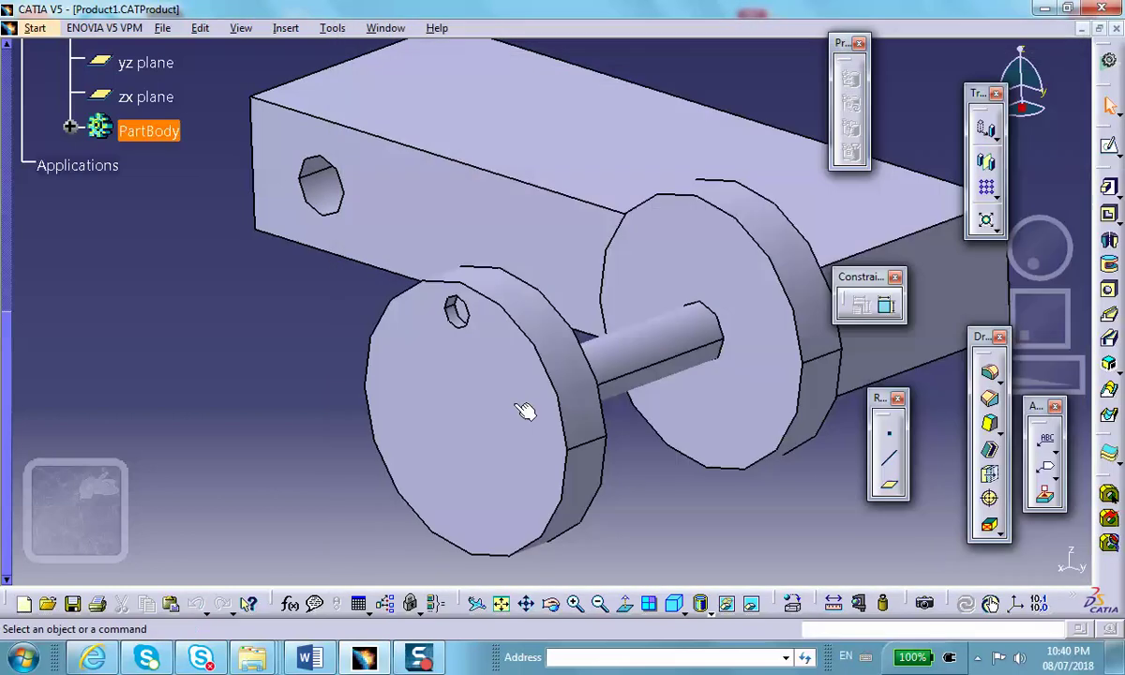
middle_drag(254, 287, 259, 208)
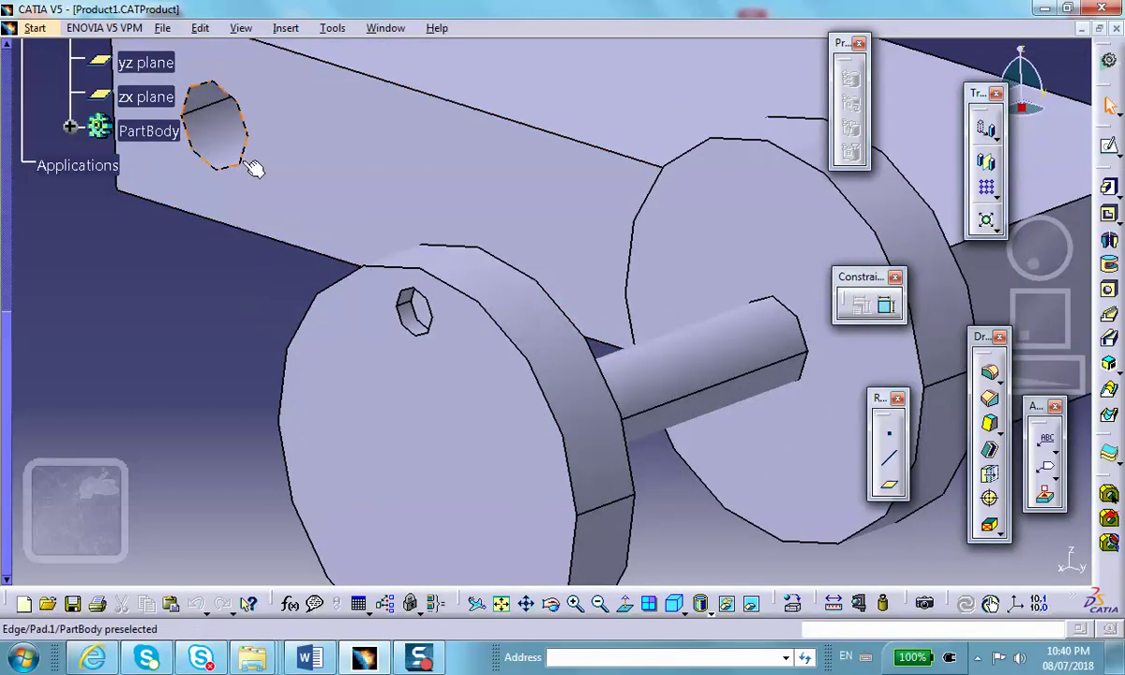
scroll(144, 274, up, 1)
middle_drag(143, 274, 171, 331)
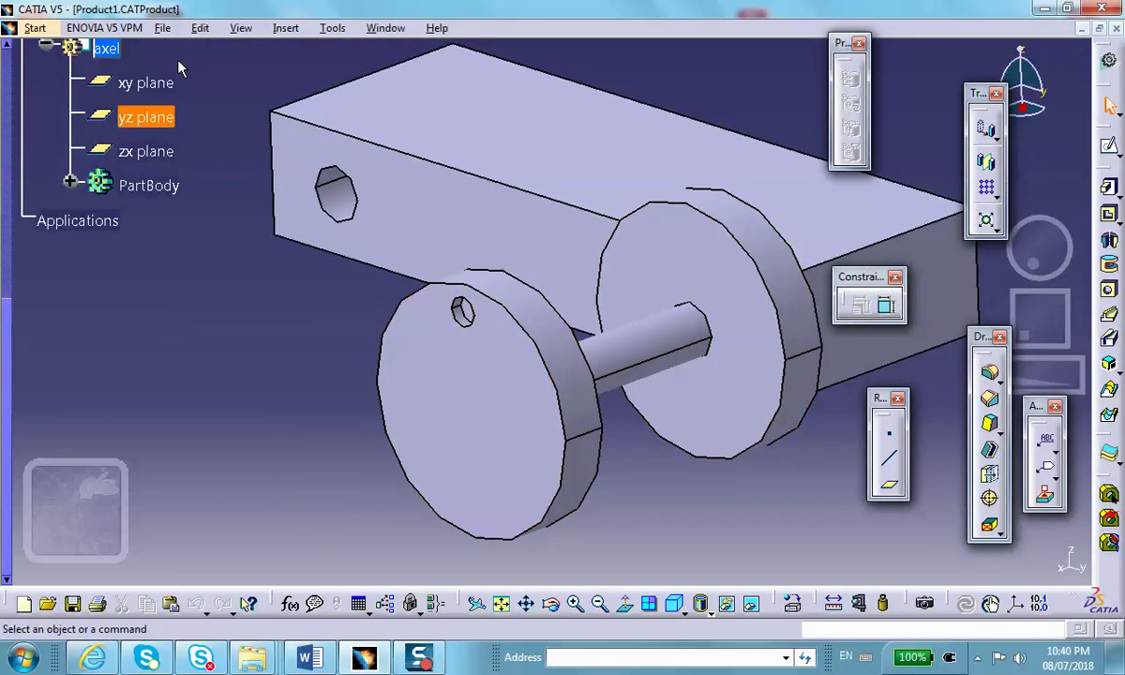
- Set the Proportional 3D Accuracy to 0.01 in the display performance options and apply it
click(332, 28)
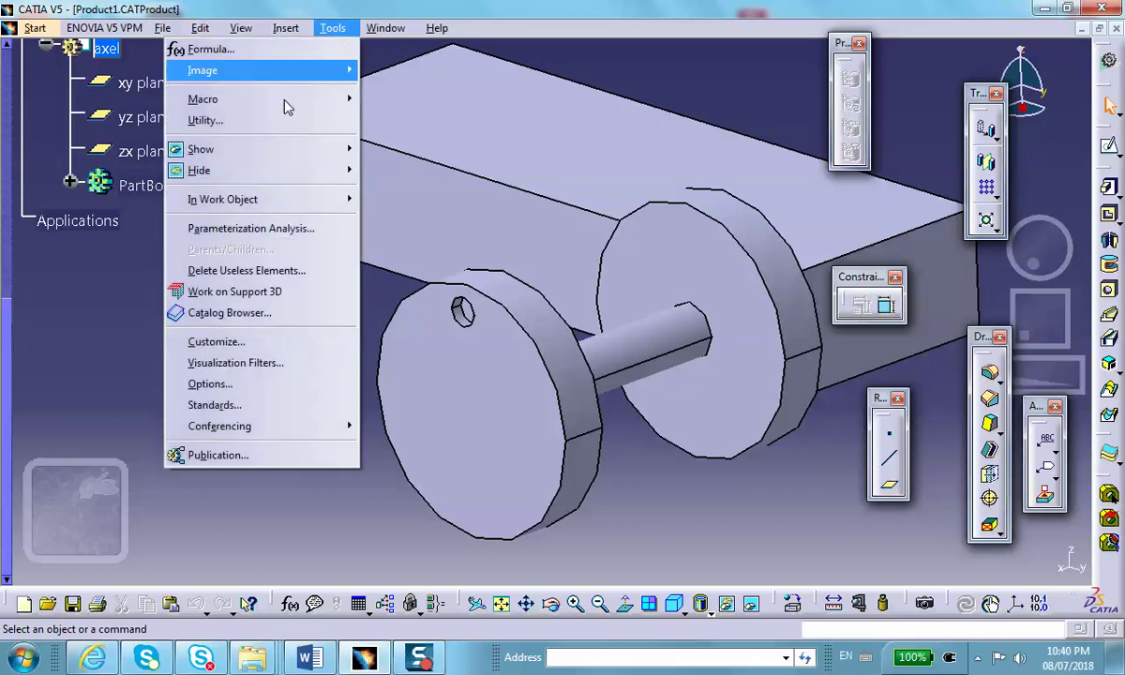
click(225, 382)
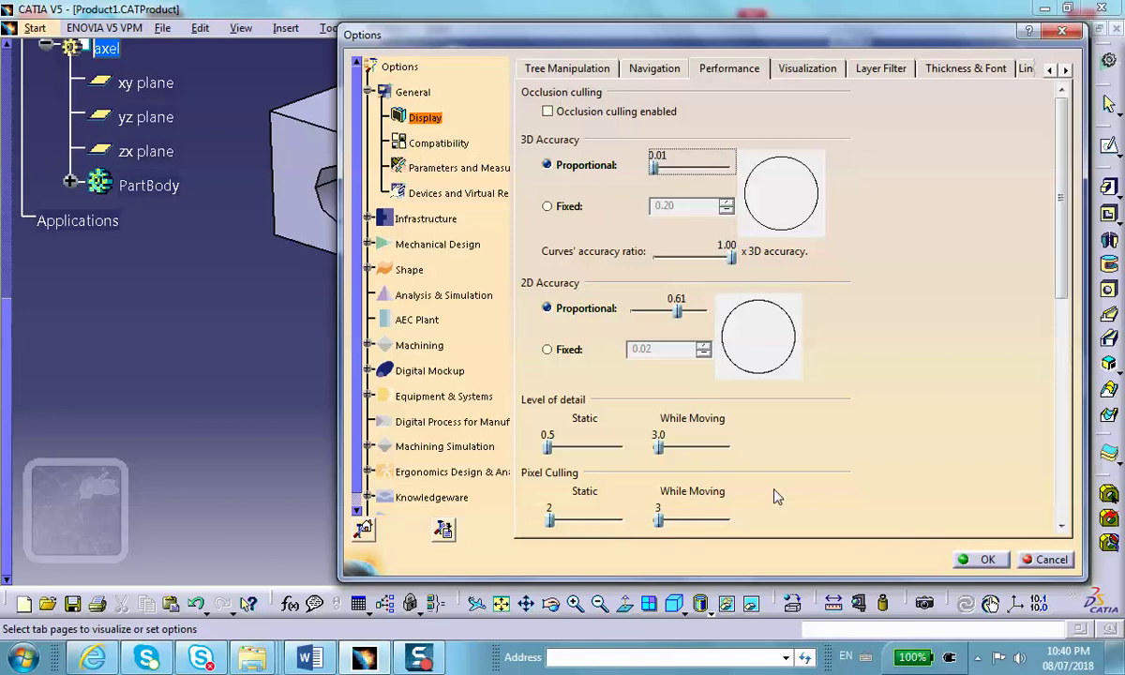
click(987, 560)
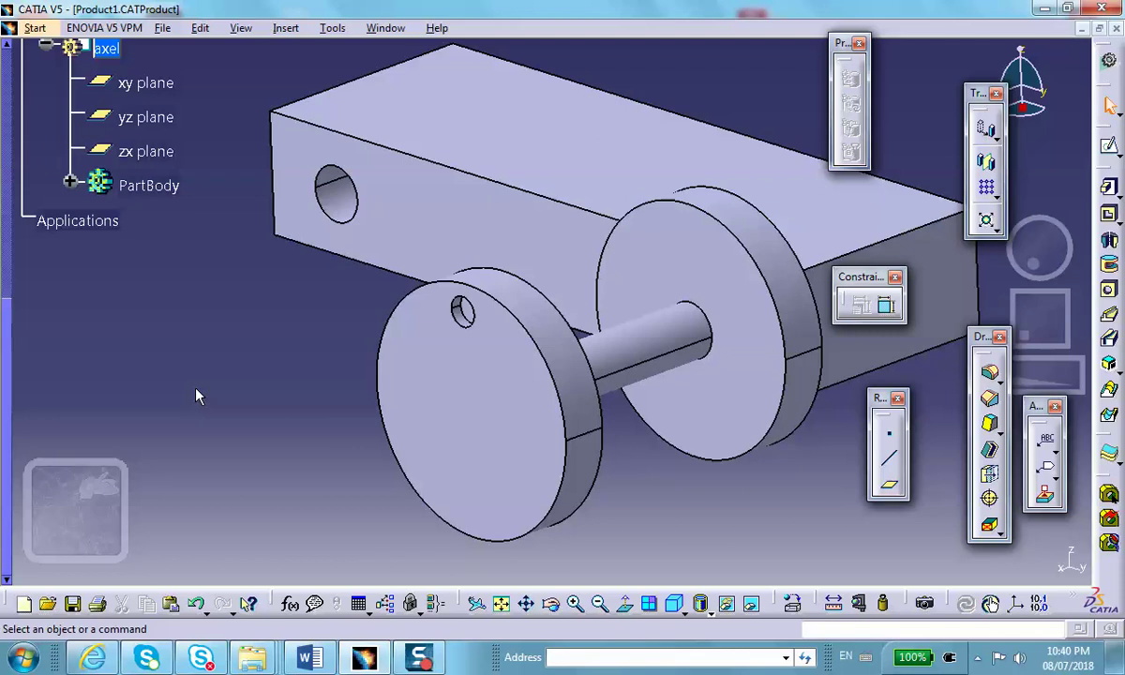
middle_drag(296, 415, 312, 446)
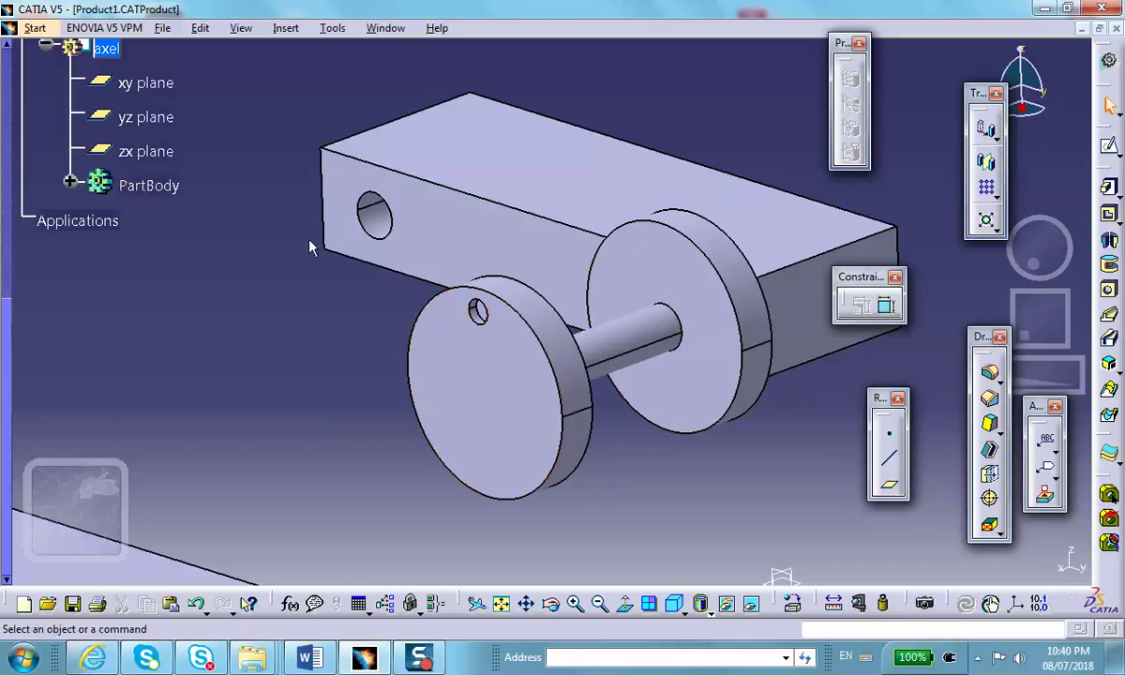
- Activate the top-level Product1 for assembly editing
click(285, 29)
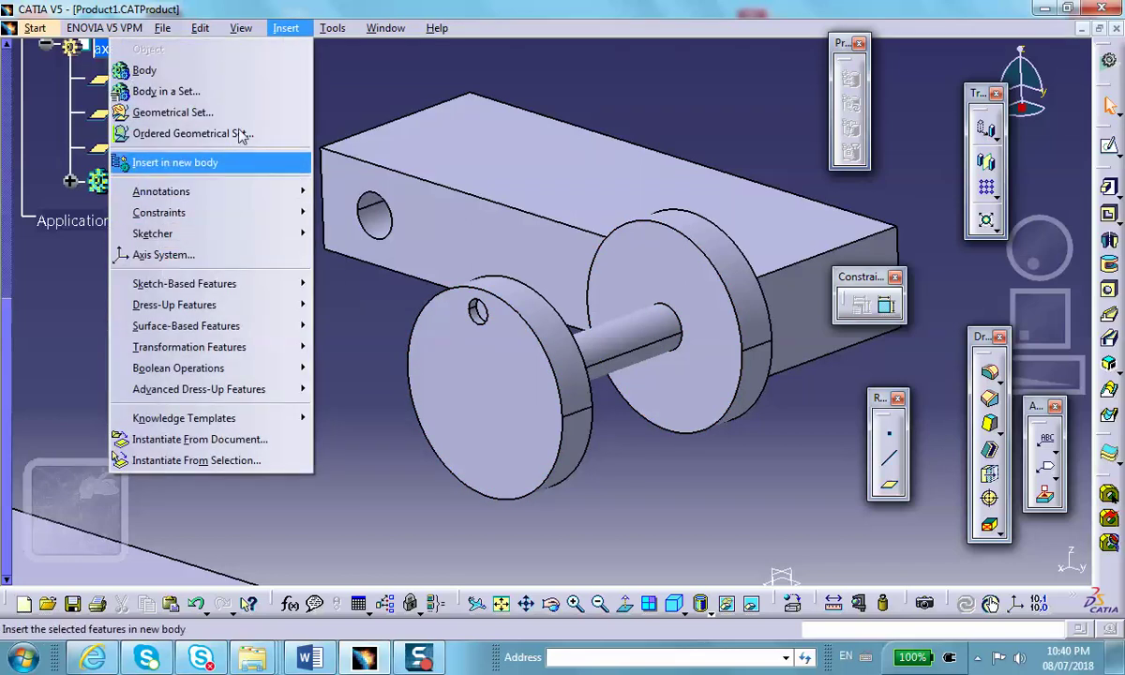
click(339, 65)
scroll(137, 139, up, 12)
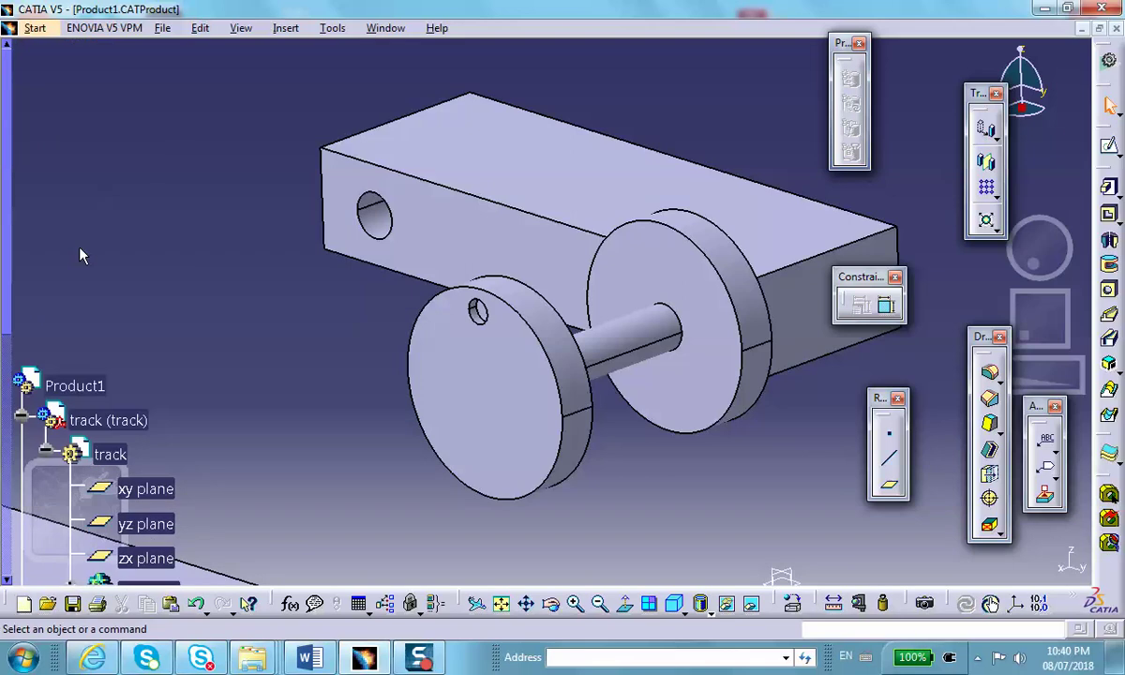
double_click(75, 385)
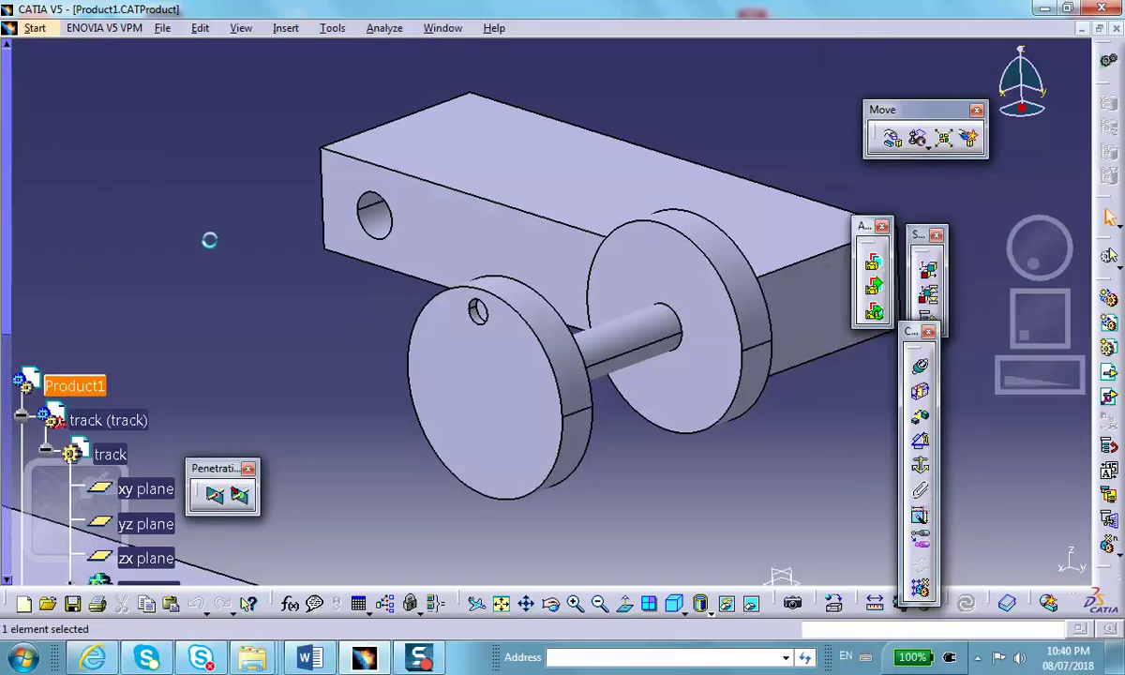
- Insert the existing component axel.CATPart from the Desktop folder wheel_rolling_track into Product1
click(286, 28)
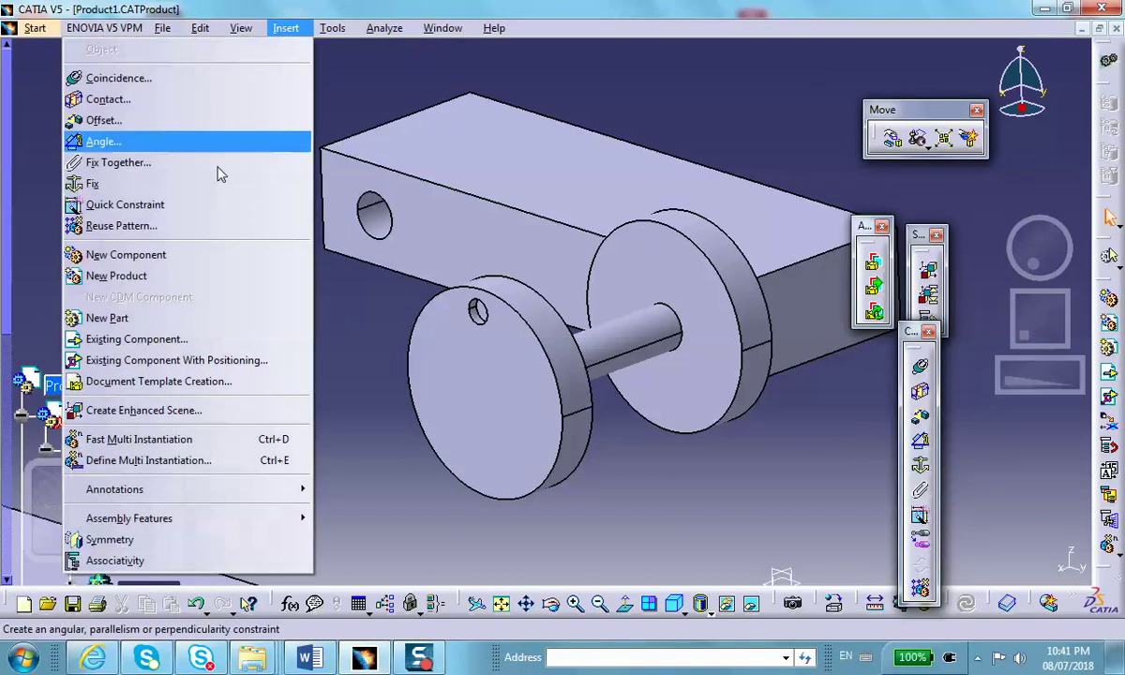
click(148, 347)
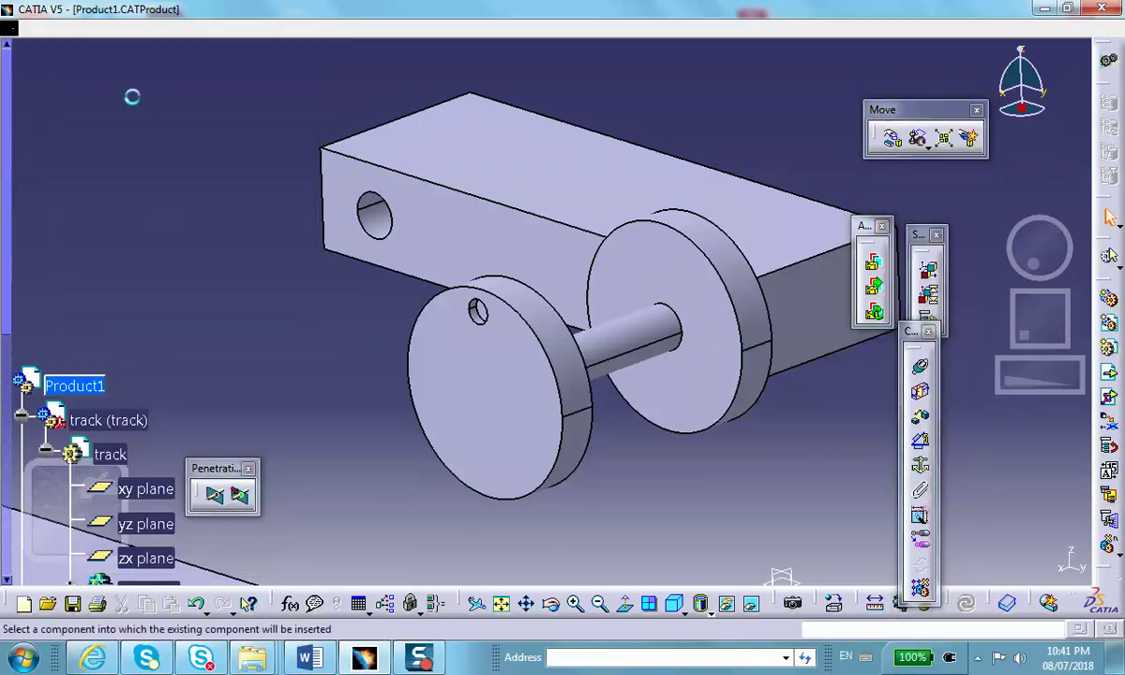
click(87, 388)
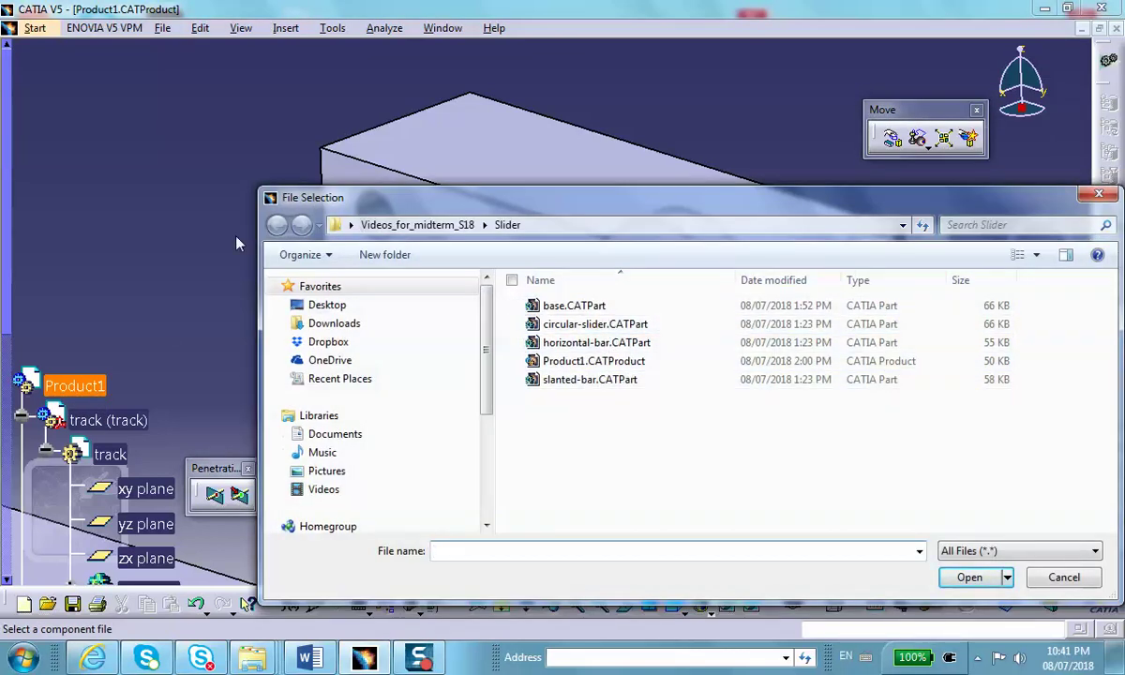
click(373, 306)
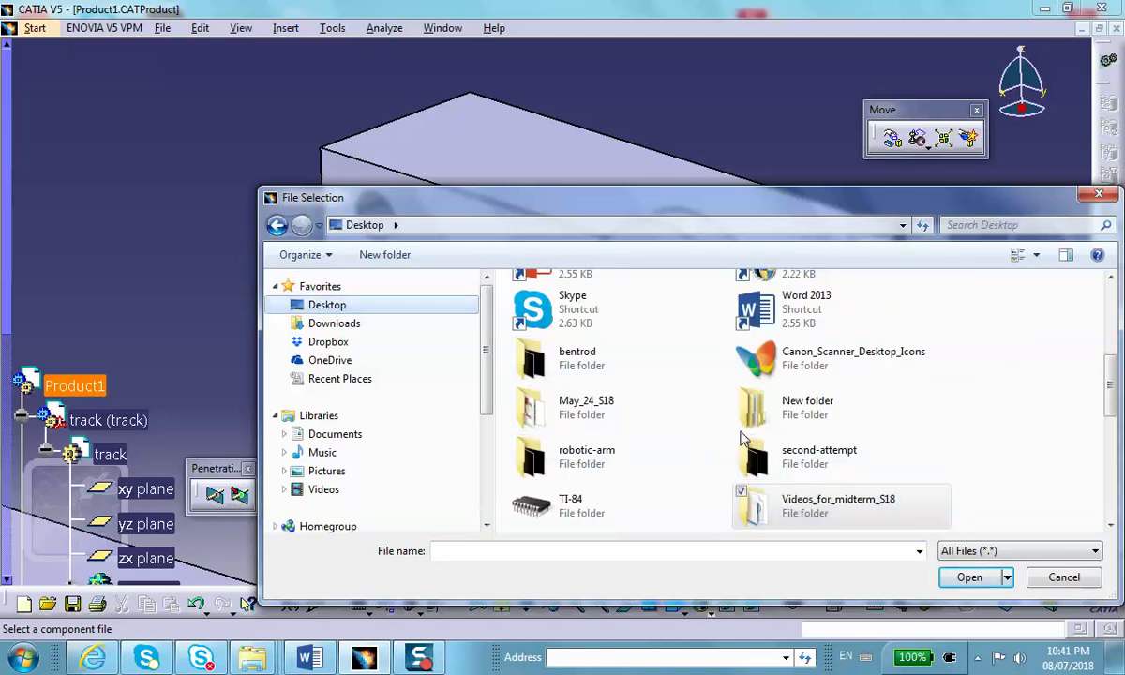
scroll(682, 405, down, 3)
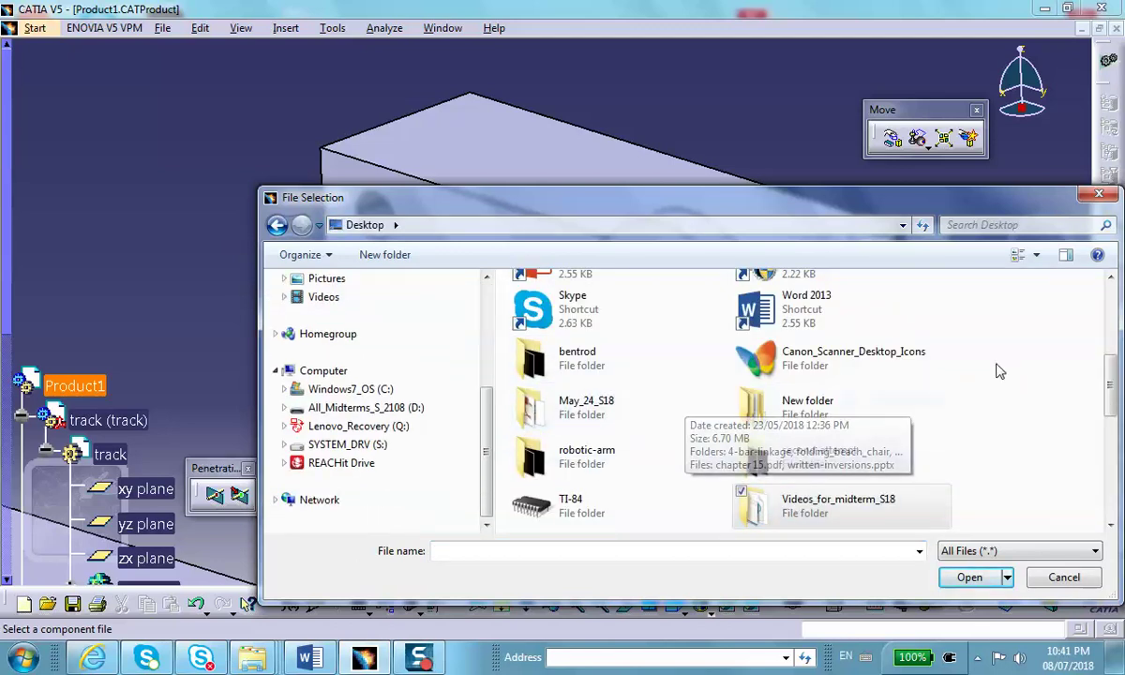
drag(1112, 395, 1112, 421)
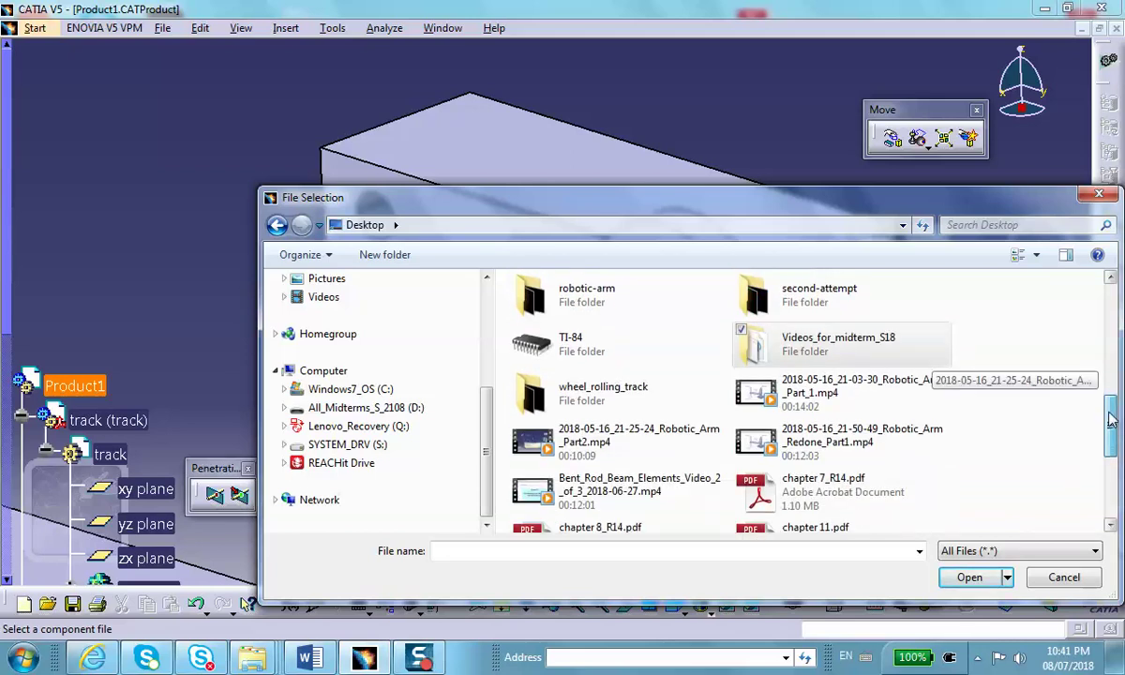
double_click(563, 385)
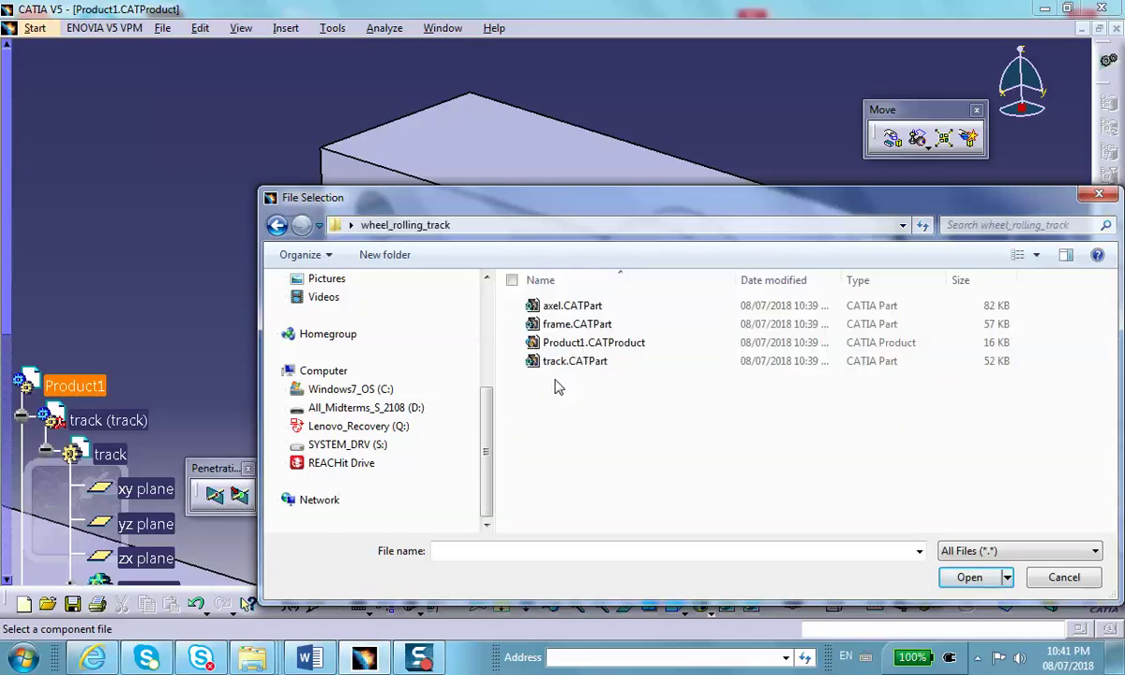
click(572, 308)
click(971, 578)
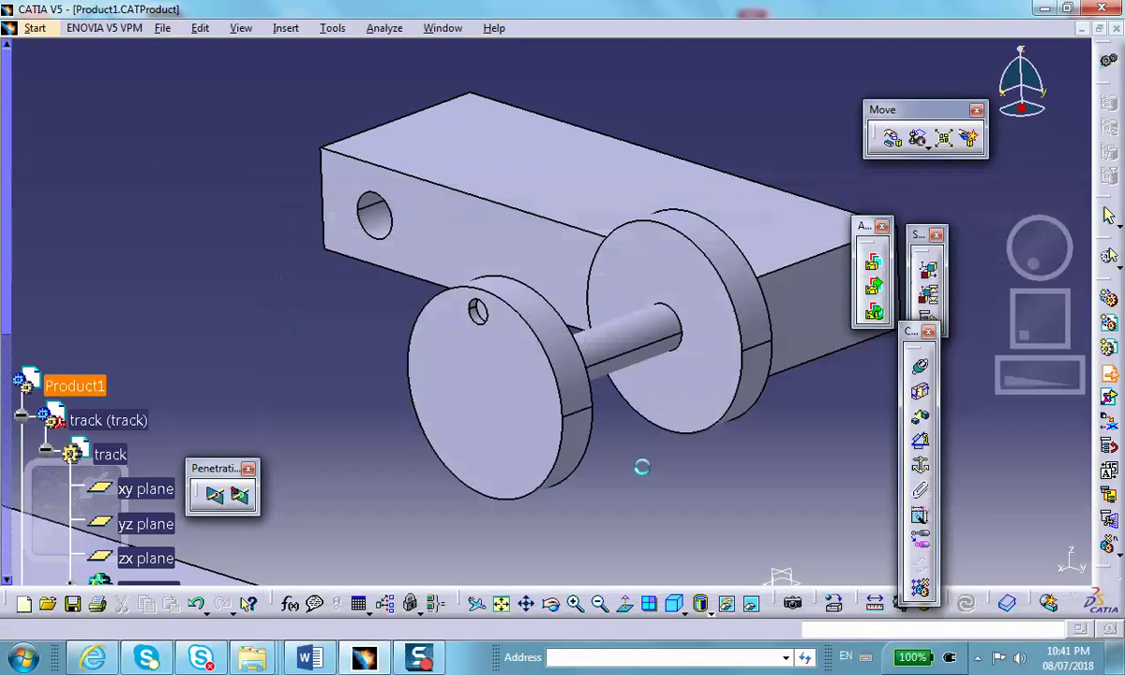
- Move one of the two overlapping axels along the Y axis until it is clear of the frame and the other axel
middle_drag(497, 299, 555, 389)
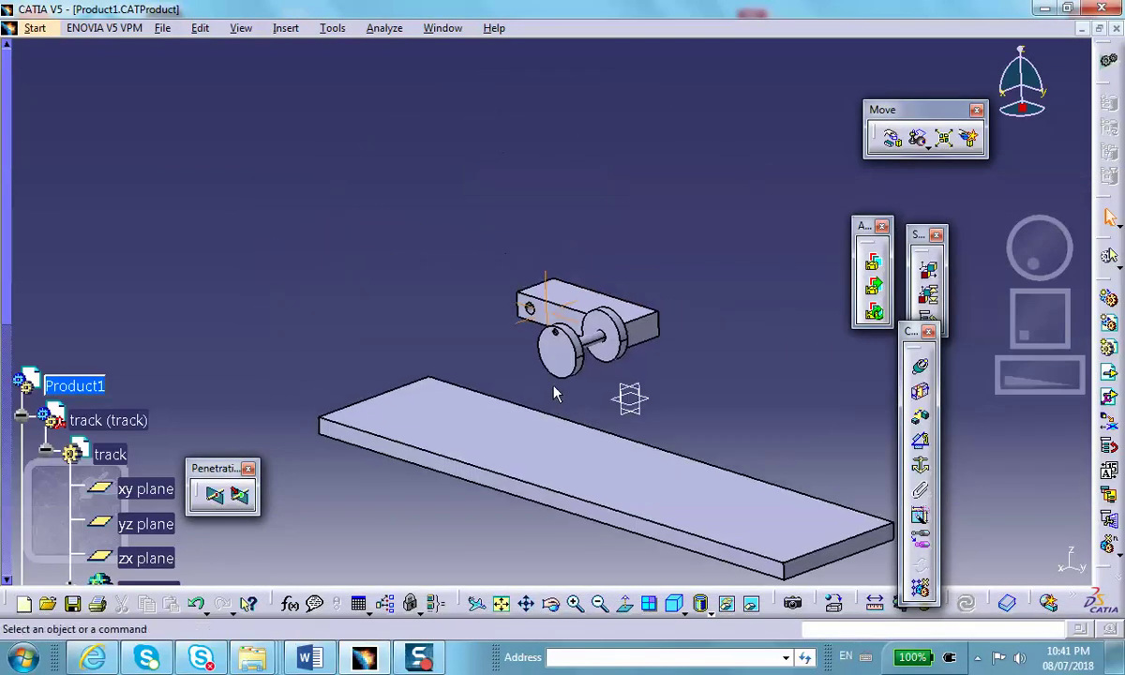
click(893, 141)
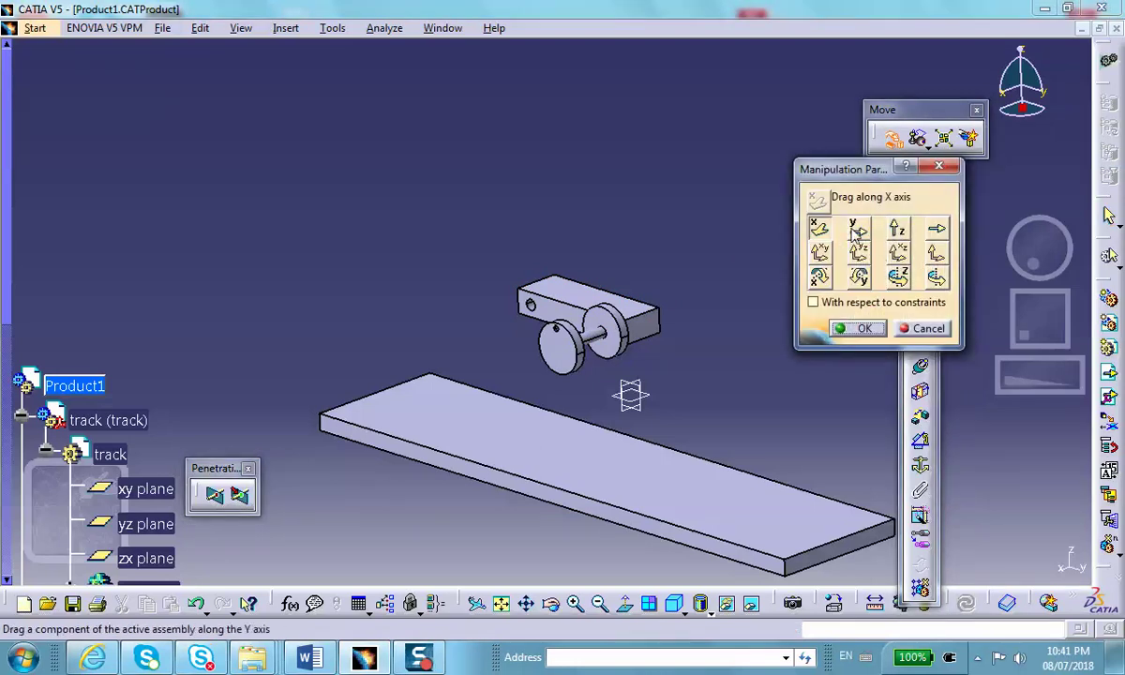
click(857, 230)
drag(591, 338, 436, 291)
click(865, 334)
middle_drag(627, 212, 480, 109)
middle_drag(715, 281, 647, 192)
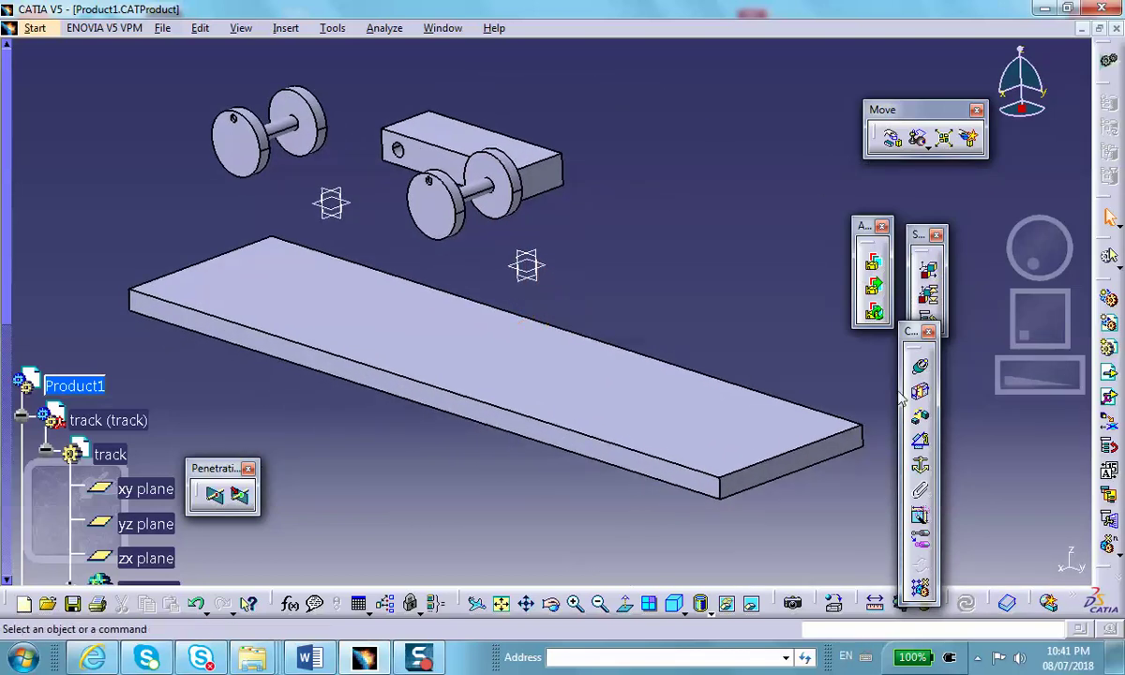
- Anchor the track plate in the assembly with a Fix constraint
click(920, 468)
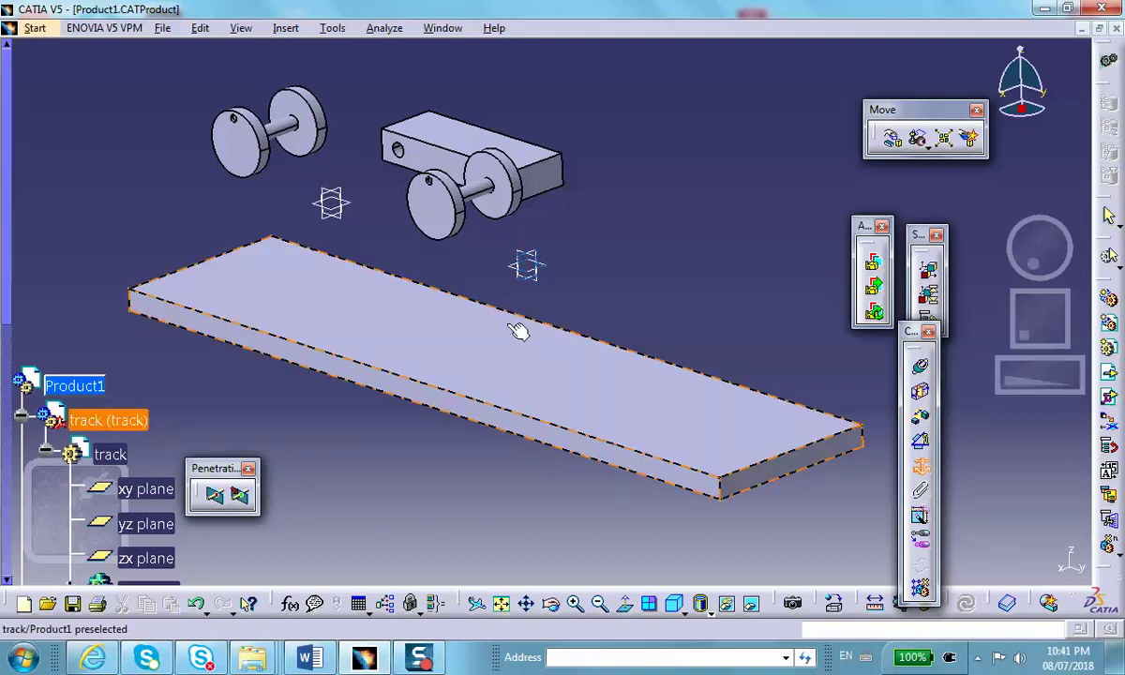
click(594, 400)
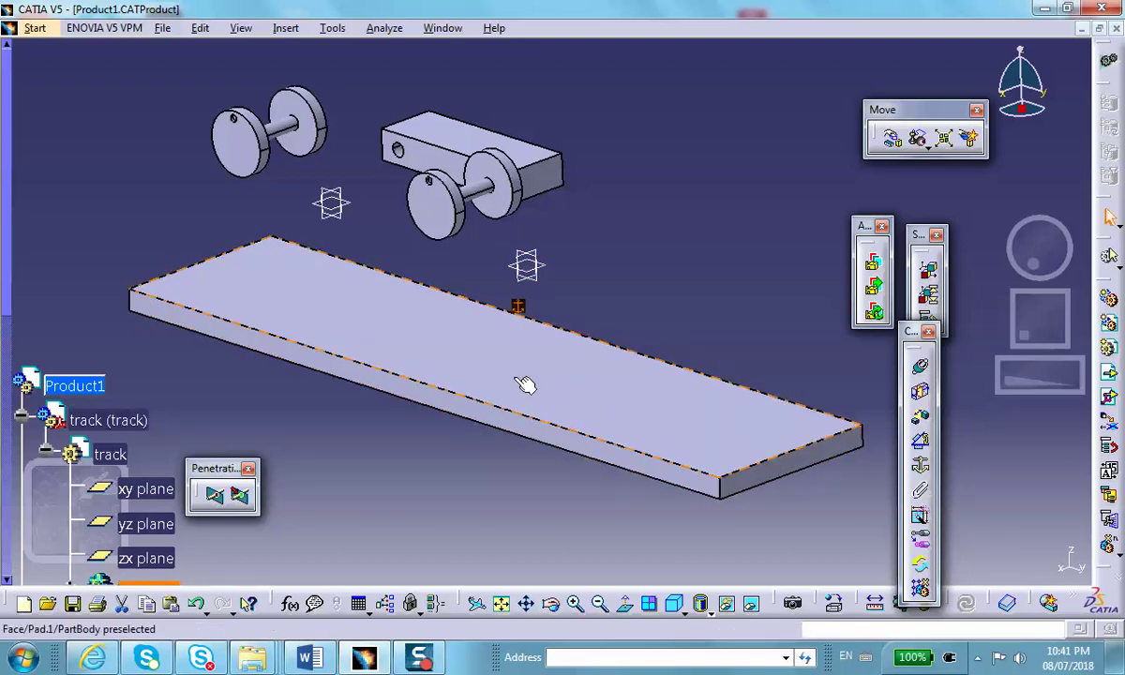
middle_drag(635, 256, 624, 230)
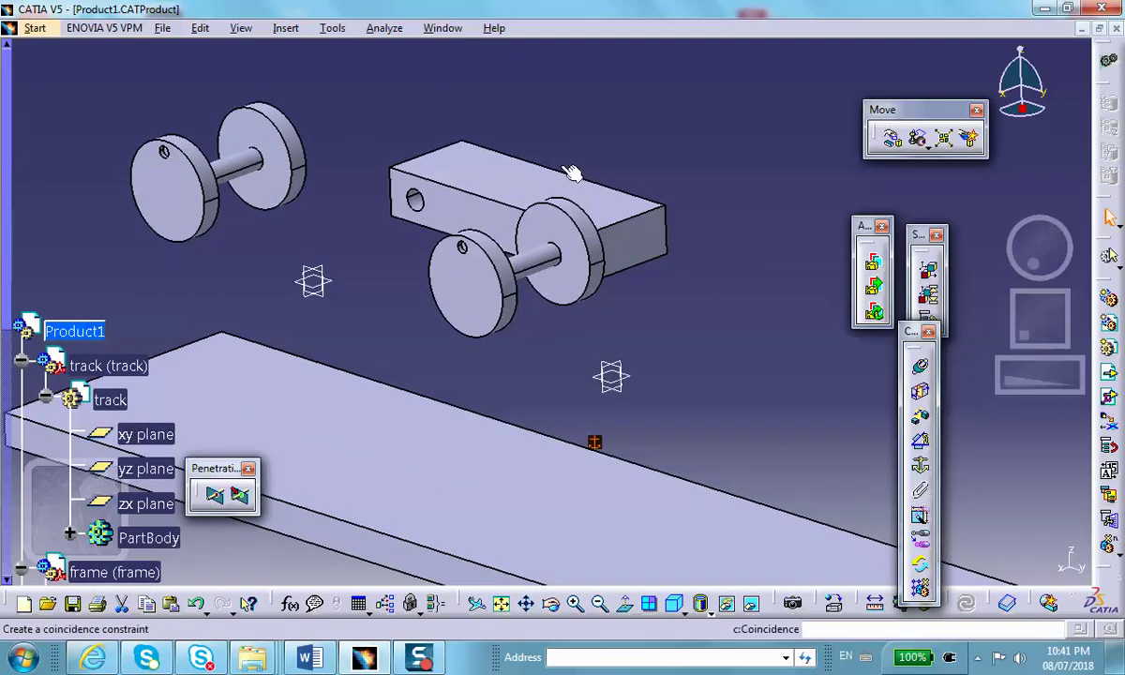
middle_drag(530, 223, 542, 251)
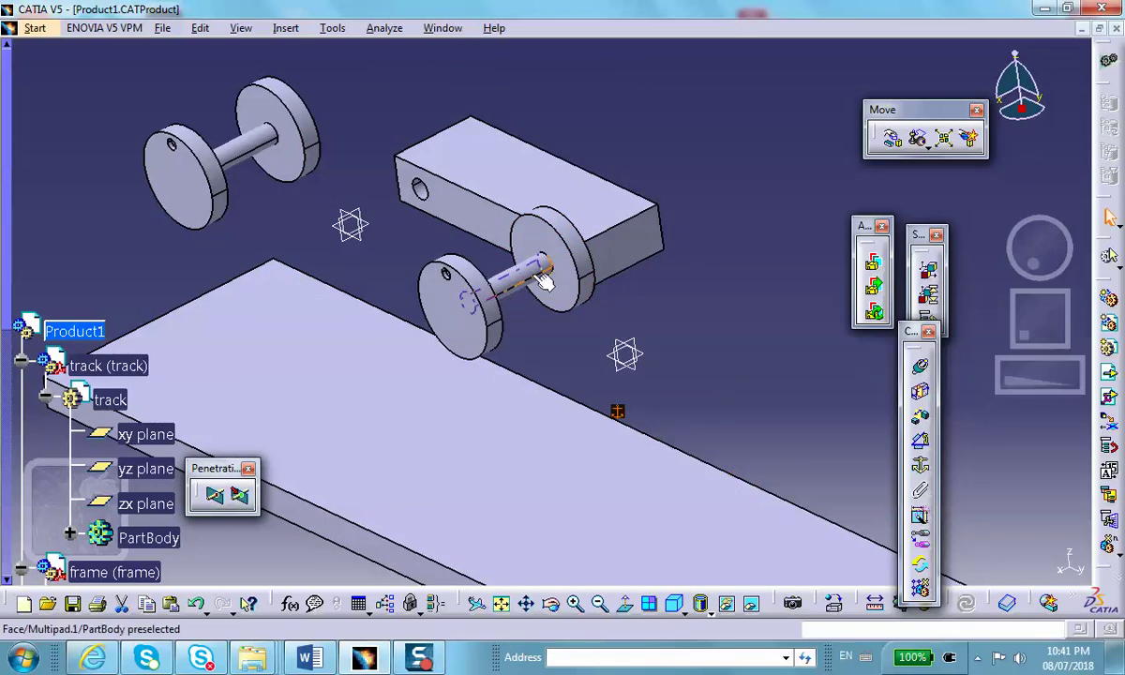
middle_drag(517, 281, 572, 251)
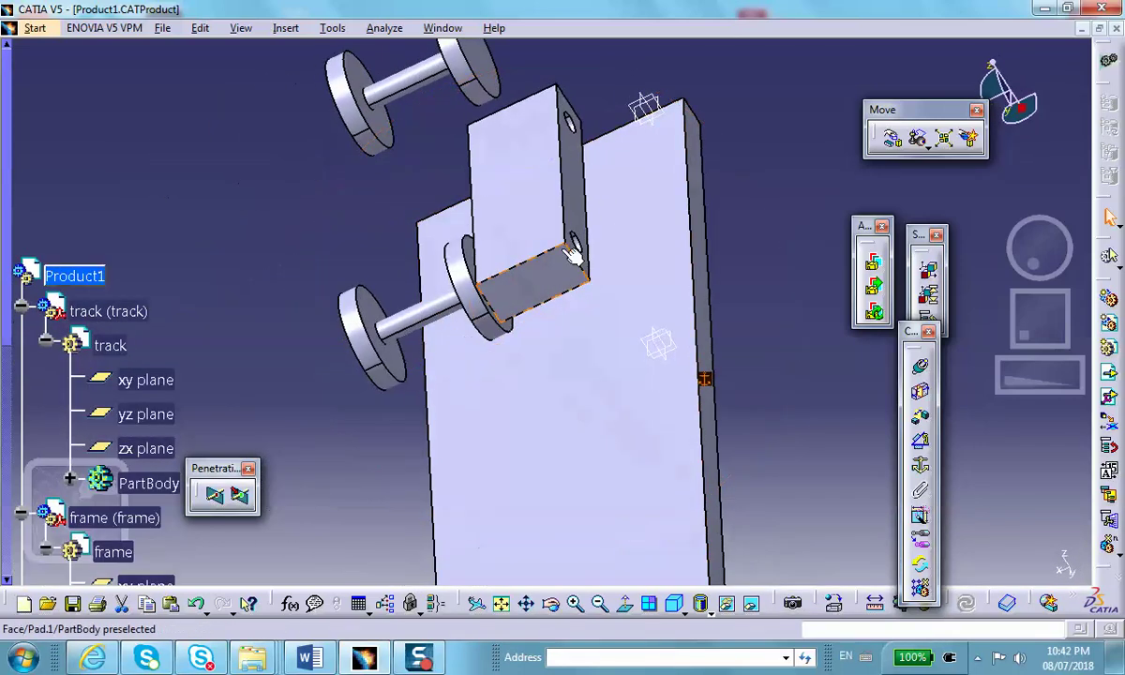
- Add a coincidence constraint between the axis of the axel nearer the frame (axel.1) and the axis of the adjacent frame hole
click(923, 371)
click(447, 305)
middle_drag(510, 296, 604, 308)
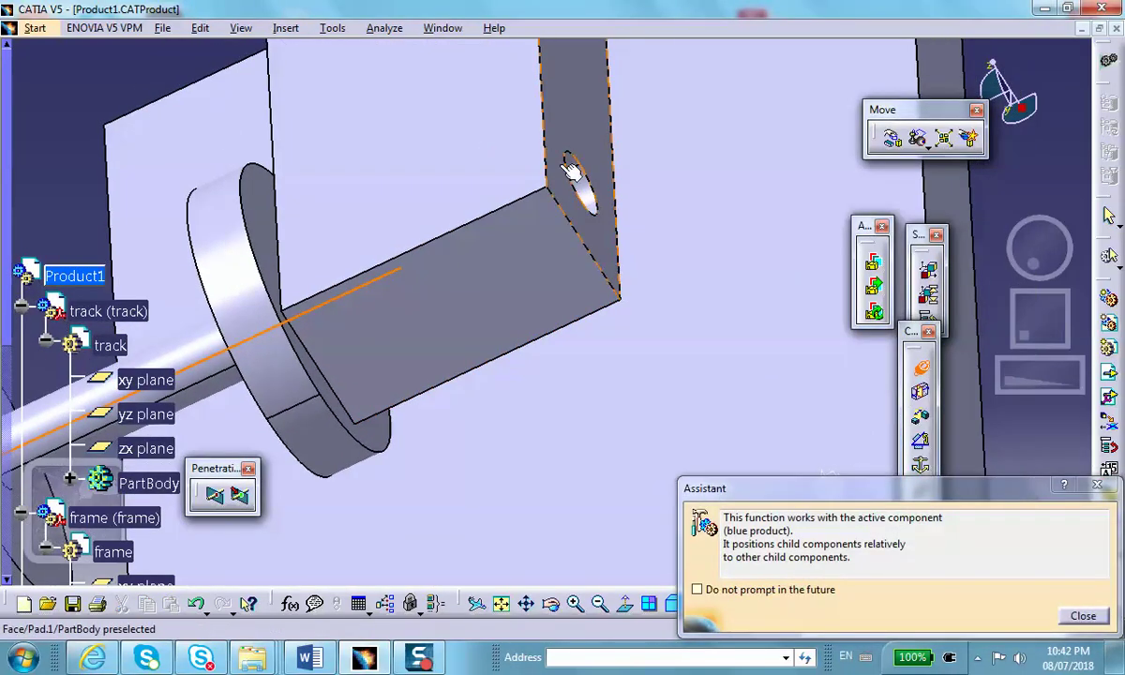
click(589, 197)
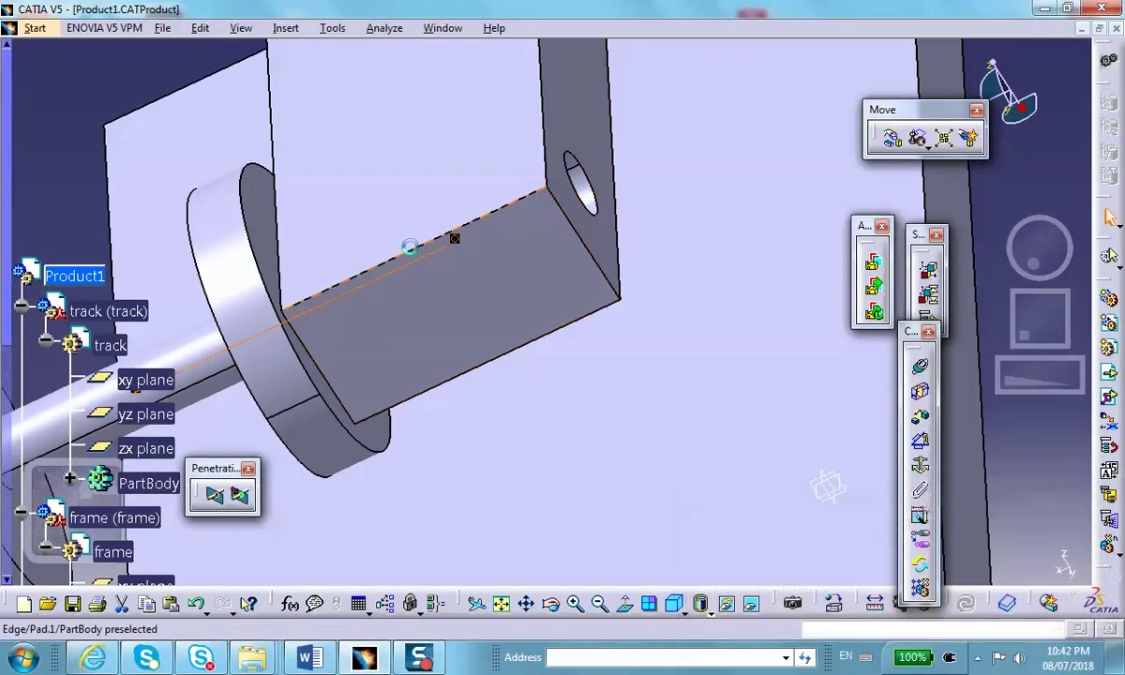
- Make the inner face of axel.1's disc coincident with the frame's side face and update the assembly
middle_drag(452, 238, 600, 318)
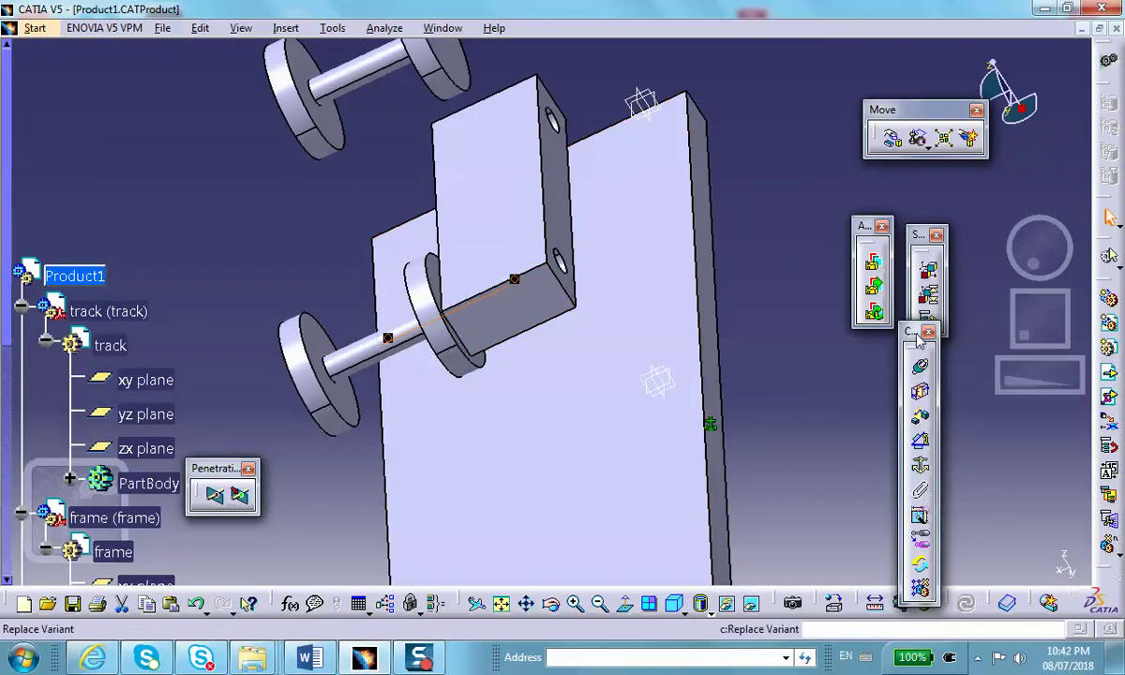
click(921, 367)
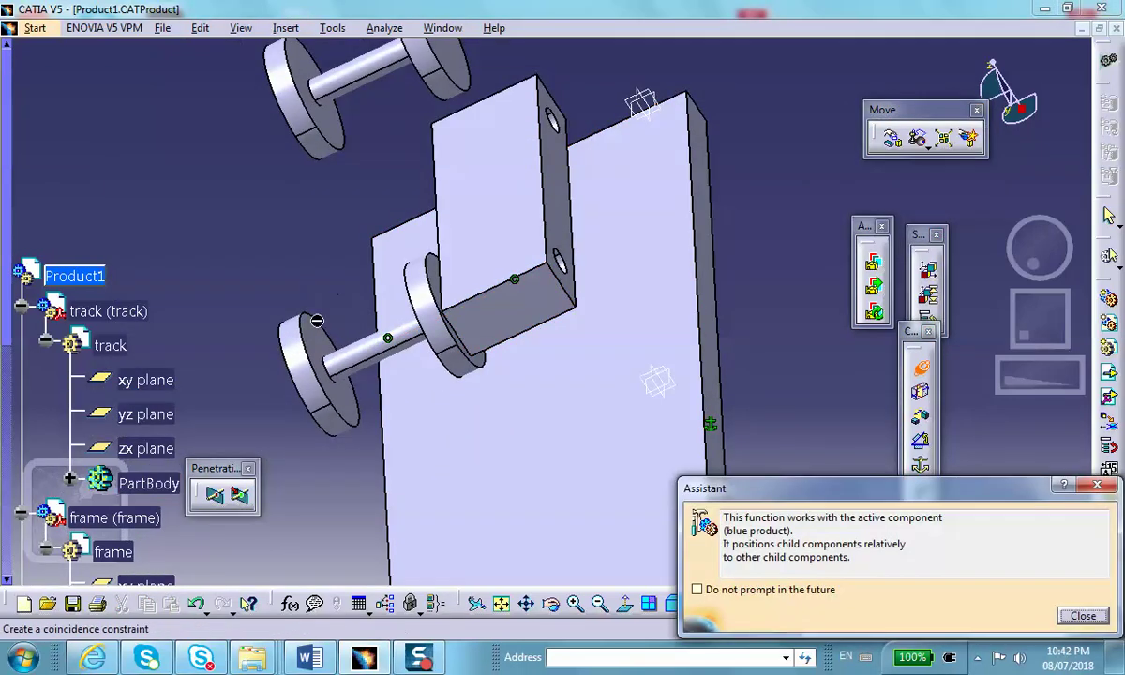
click(326, 341)
middle_drag(325, 342, 438, 256)
click(427, 241)
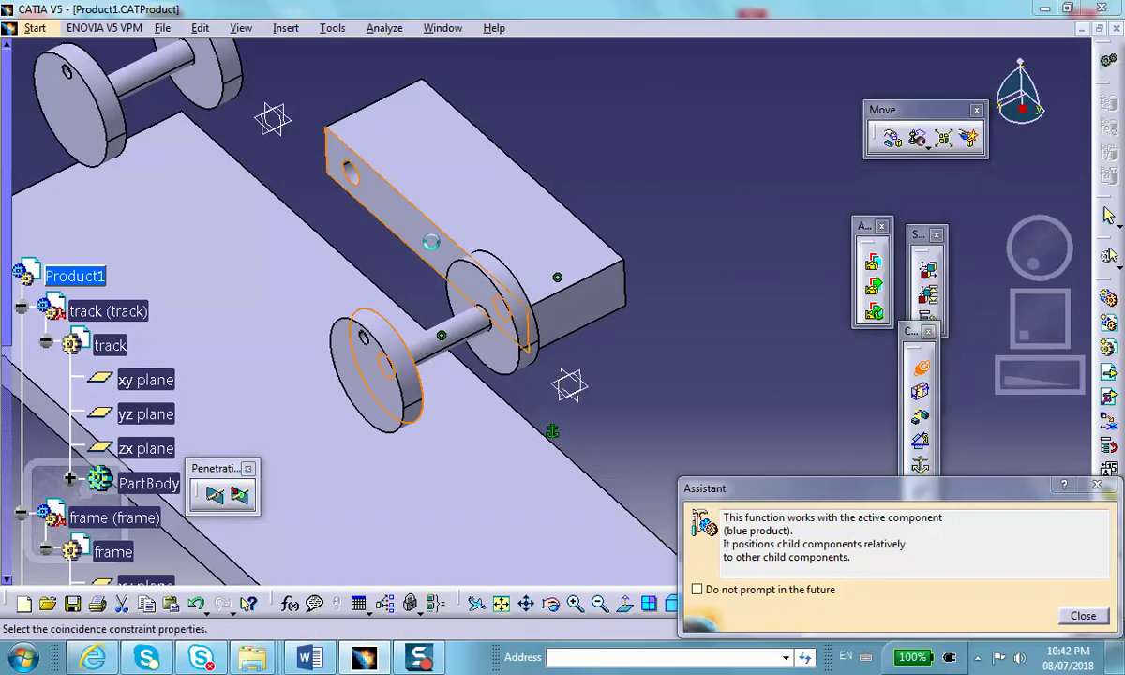
click(667, 415)
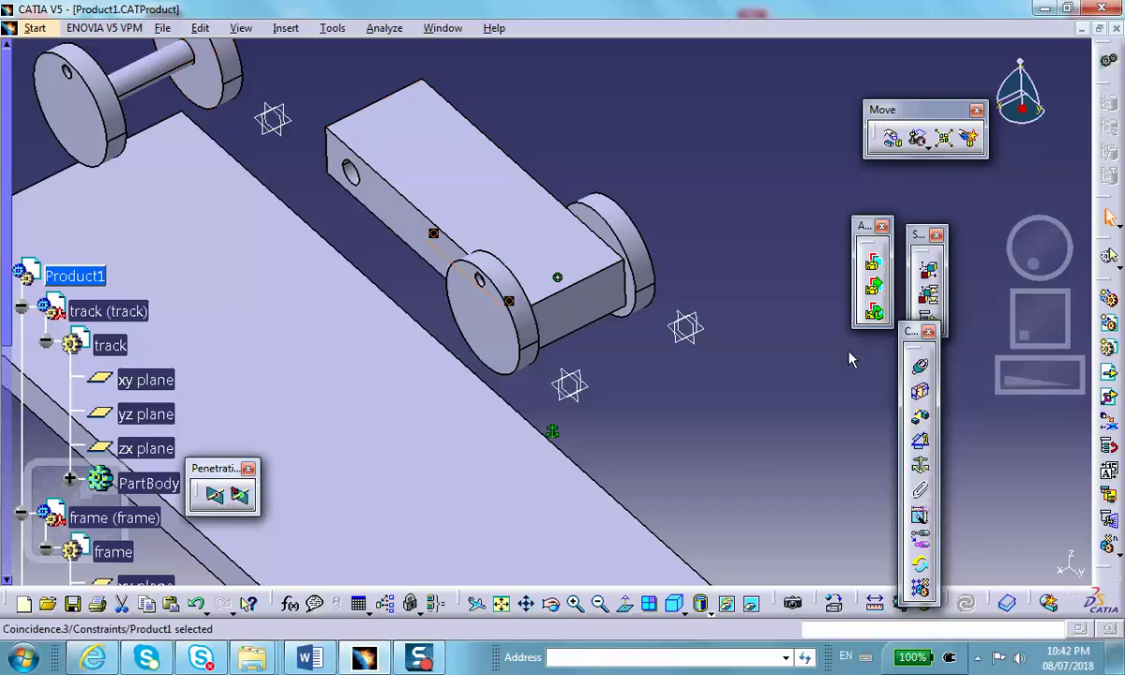
- Add a coincidence constraint between the second axel's axis and the axis of the frame's empty hole
click(922, 371)
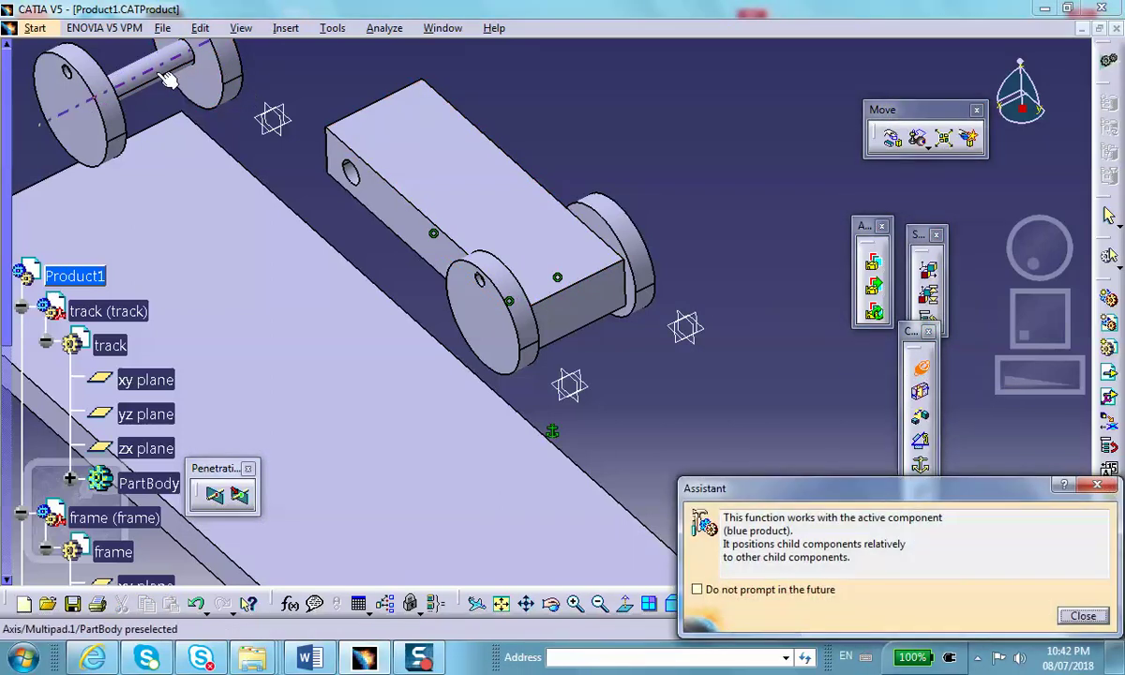
click(168, 80)
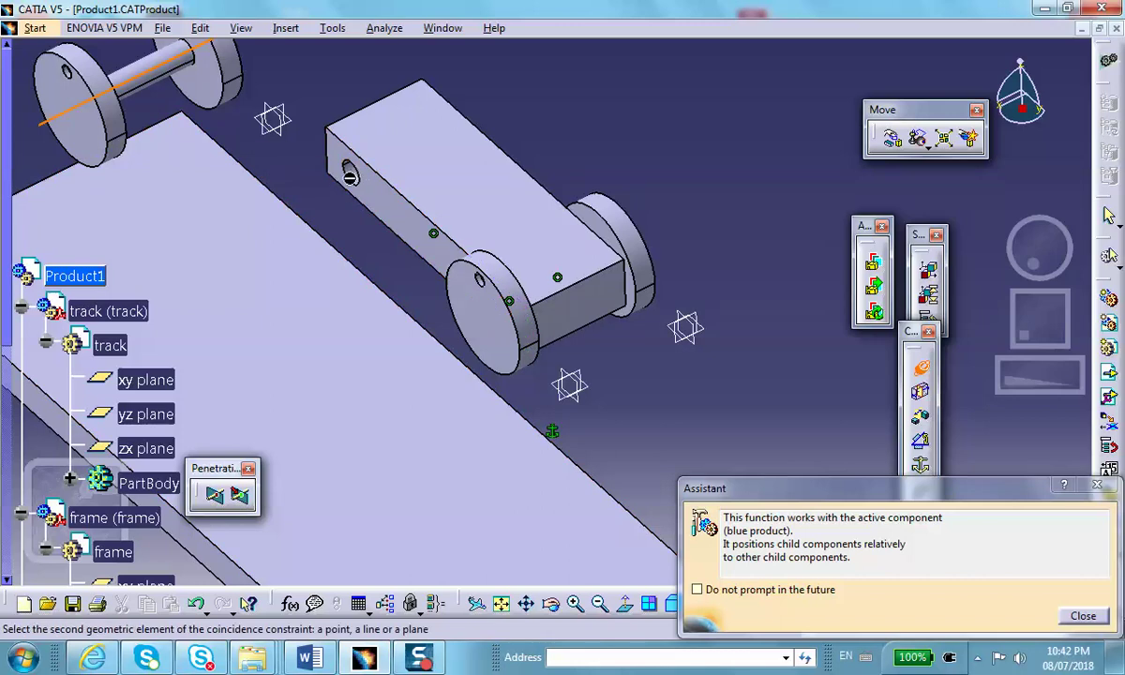
click(350, 177)
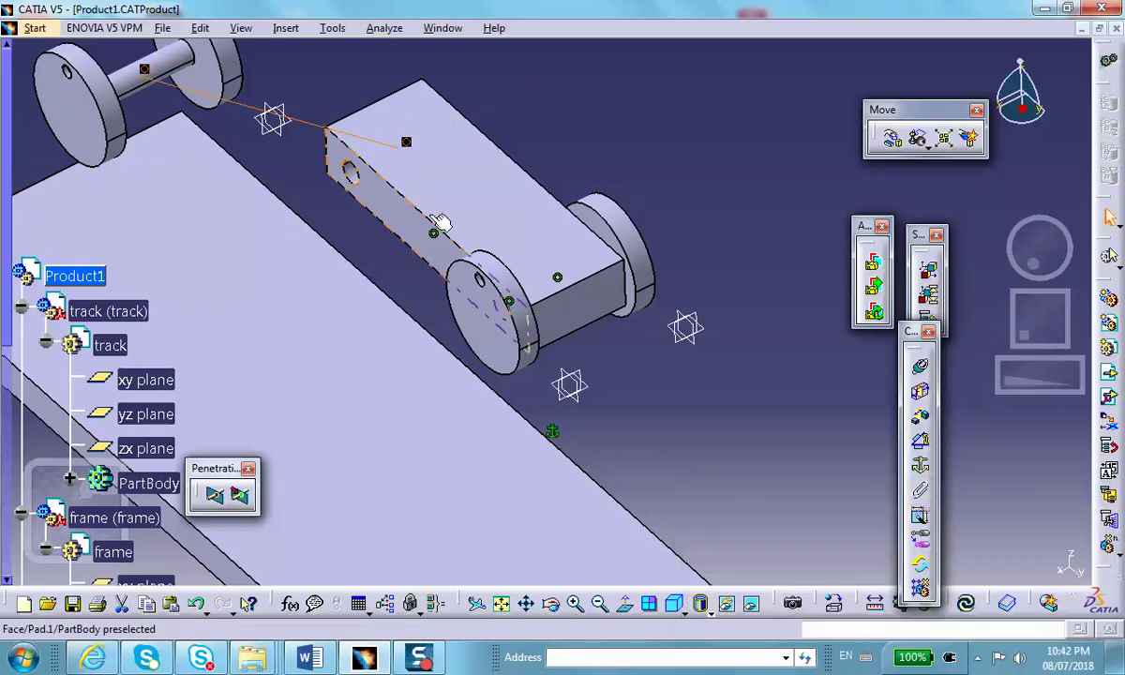
- Make the inner face of the second axel's disc coincident with the frame's side face, orientation Opposite, and update the assembly
click(922, 368)
middle_drag(335, 152, 527, 410)
scroll(527, 410, down, 1)
click(264, 112)
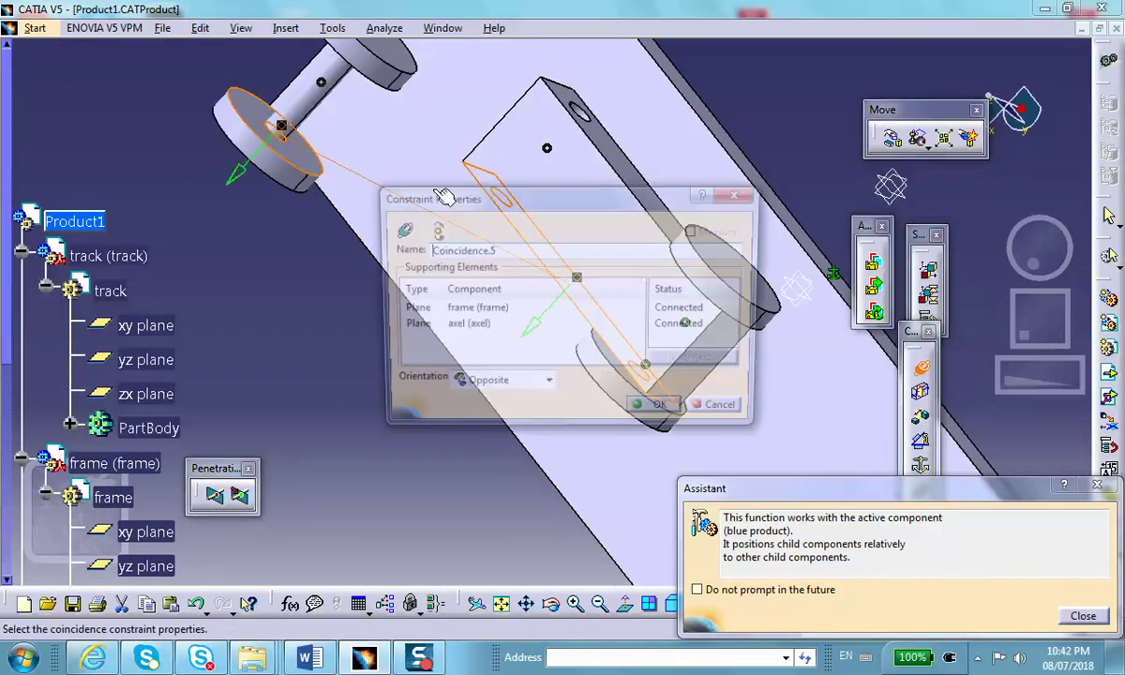
click(660, 410)
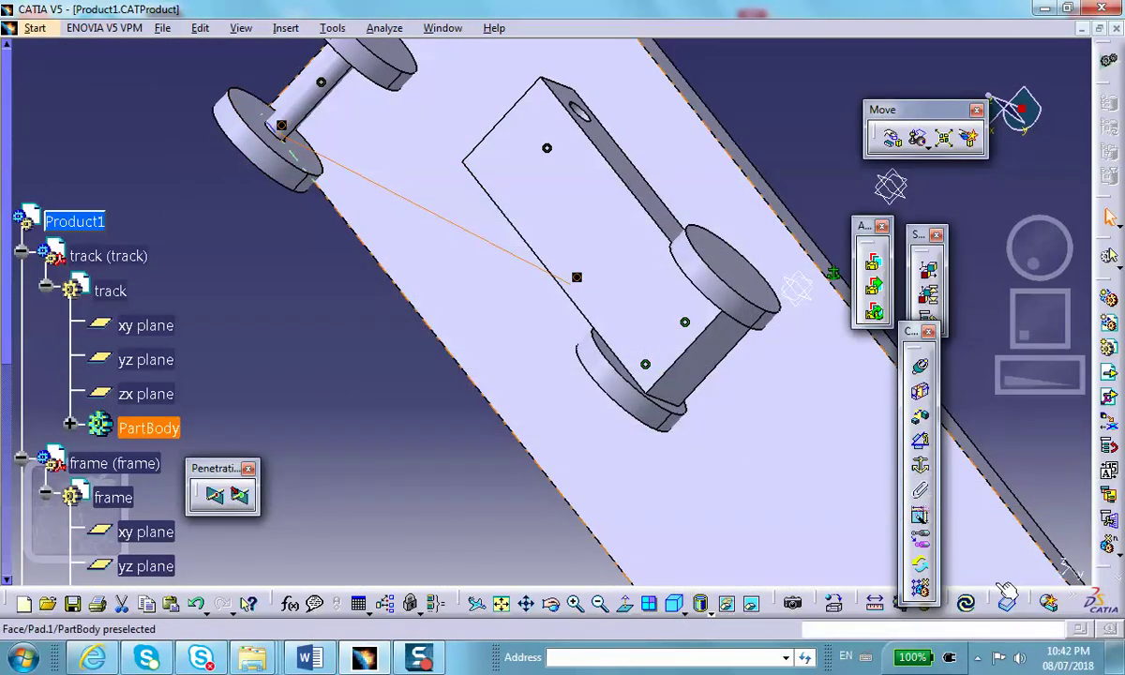
click(967, 609)
- Lower the frame with its axels along the Z axis towards the track plate, moving with respect to constraints
middle_drag(647, 370, 407, 189)
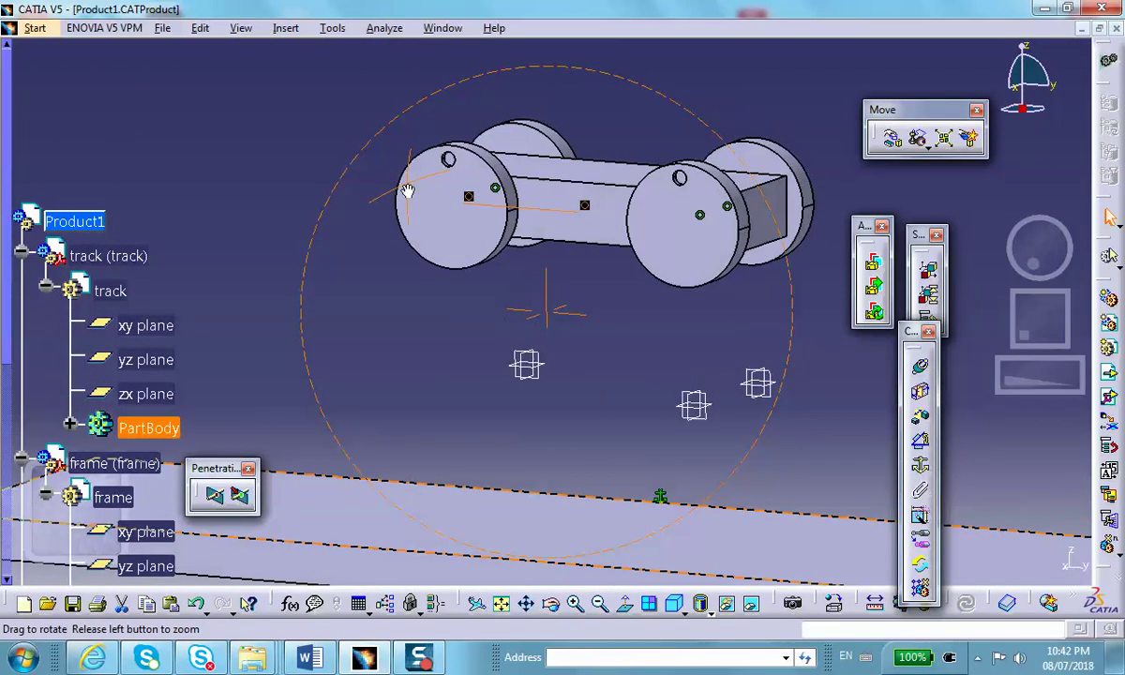
middle_drag(463, 254, 492, 328)
middle_drag(600, 373, 618, 254)
middle_drag(533, 542, 603, 349)
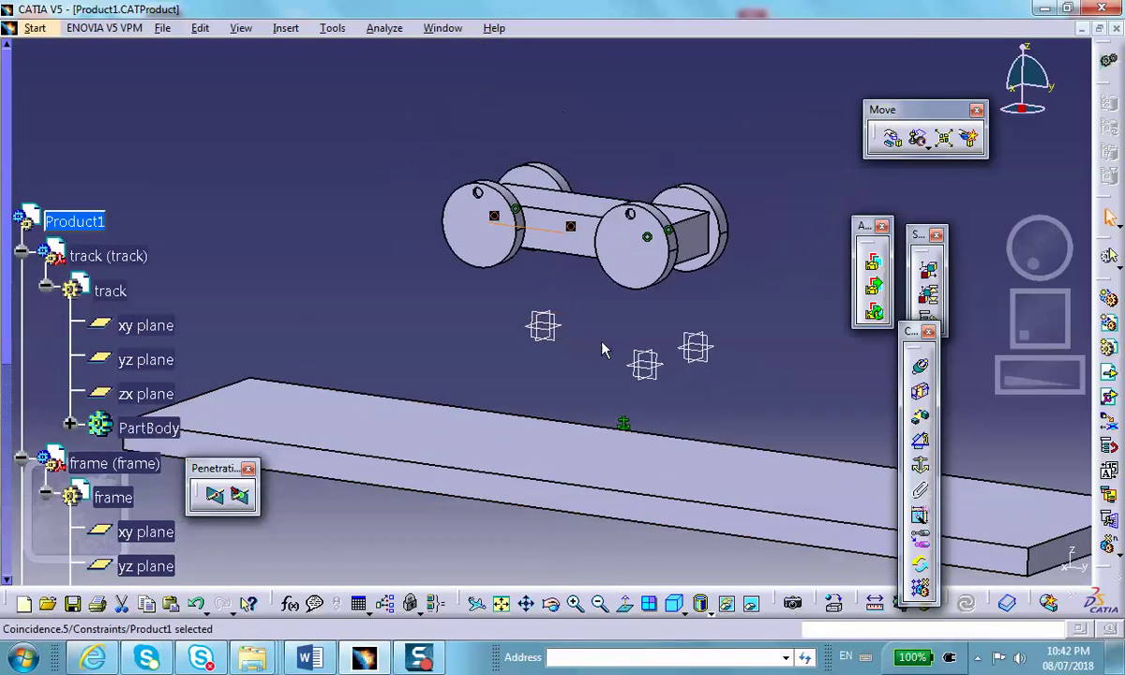
click(894, 139)
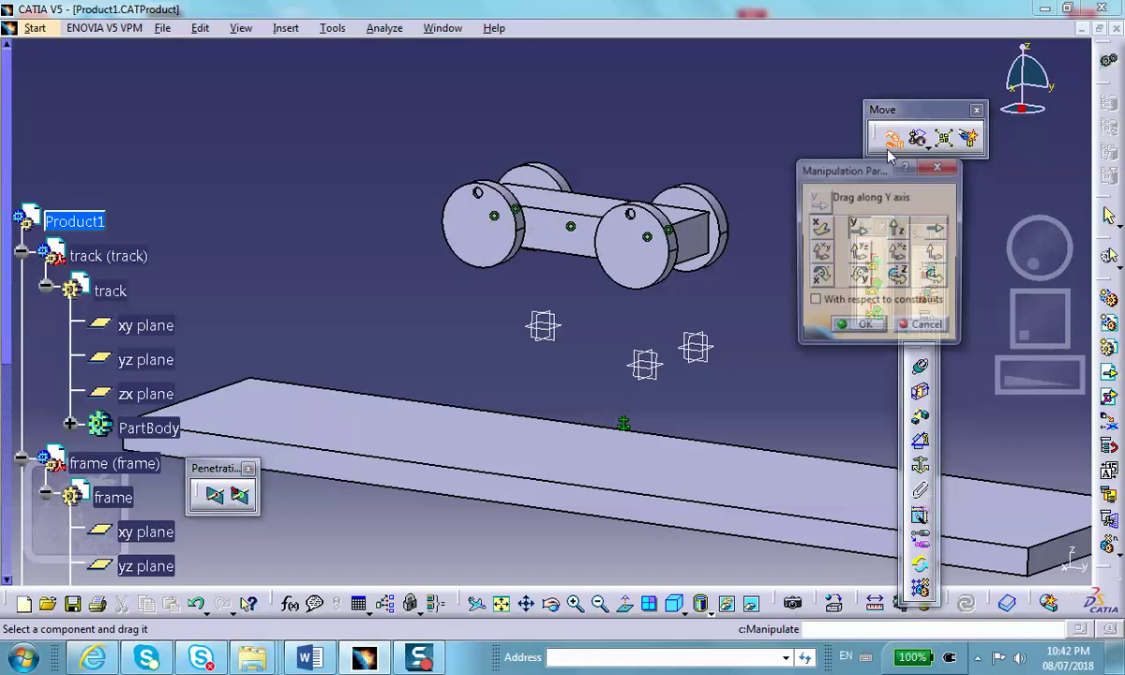
click(814, 303)
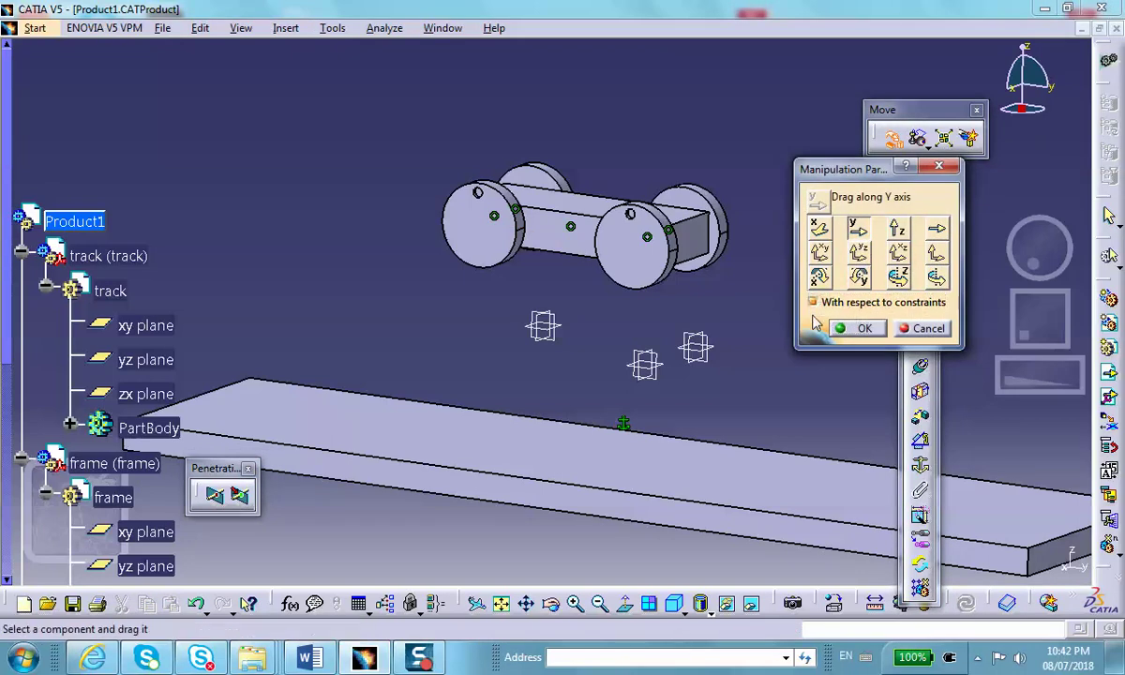
click(897, 229)
drag(576, 229, 540, 369)
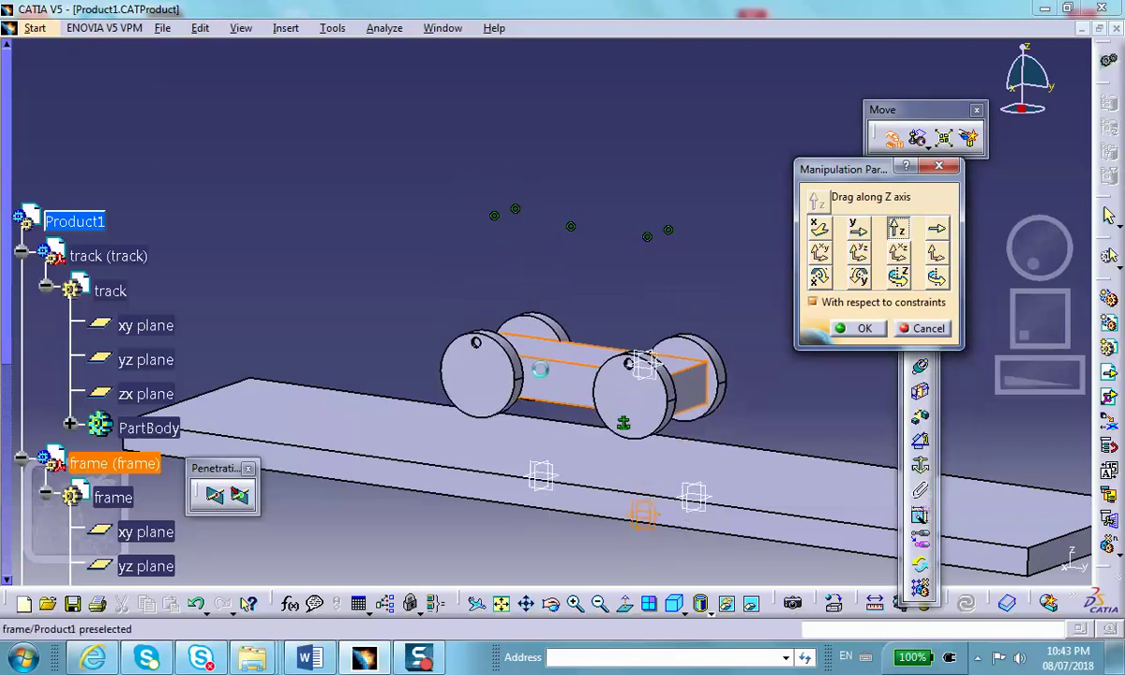
click(852, 339)
- Add a line contact constraint with Internal orientation between axel.1's disc rim and the track's top face, and update the assembly
middle_drag(685, 421, 614, 310)
middle_drag(568, 436, 465, 289)
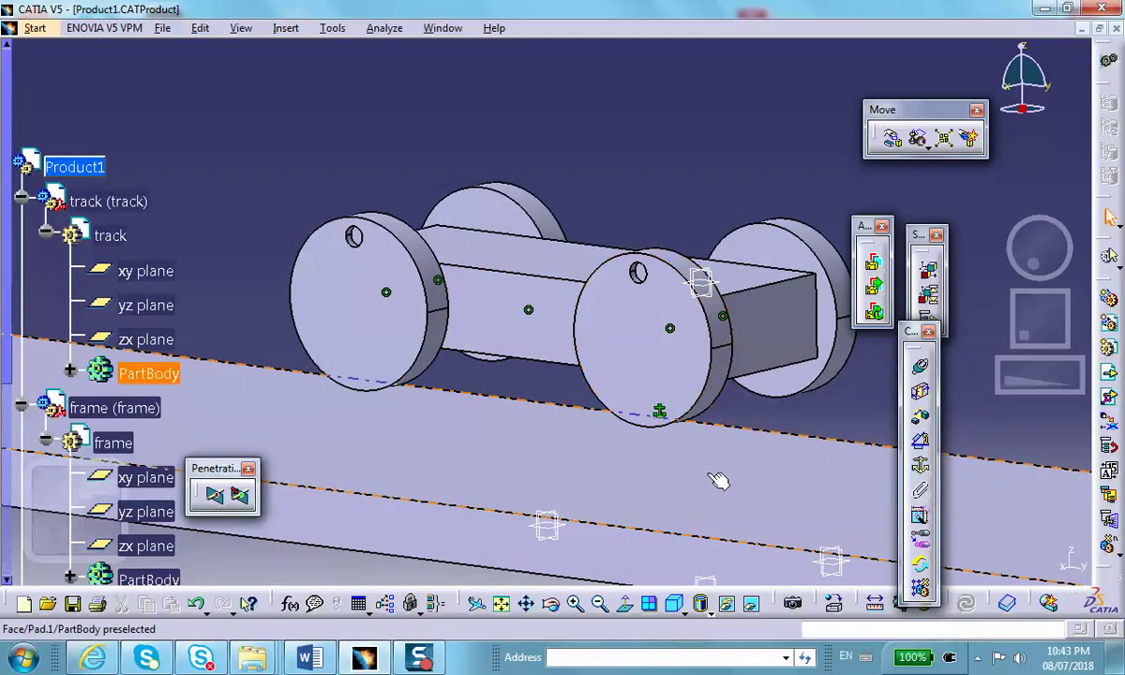
click(920, 392)
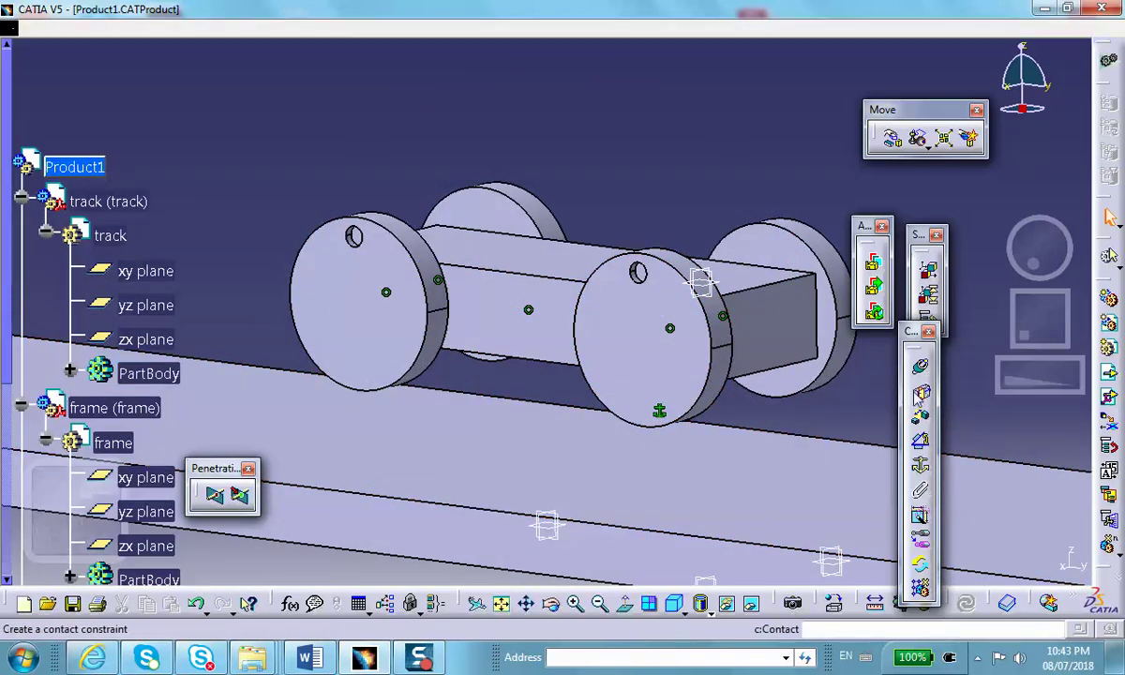
click(920, 393)
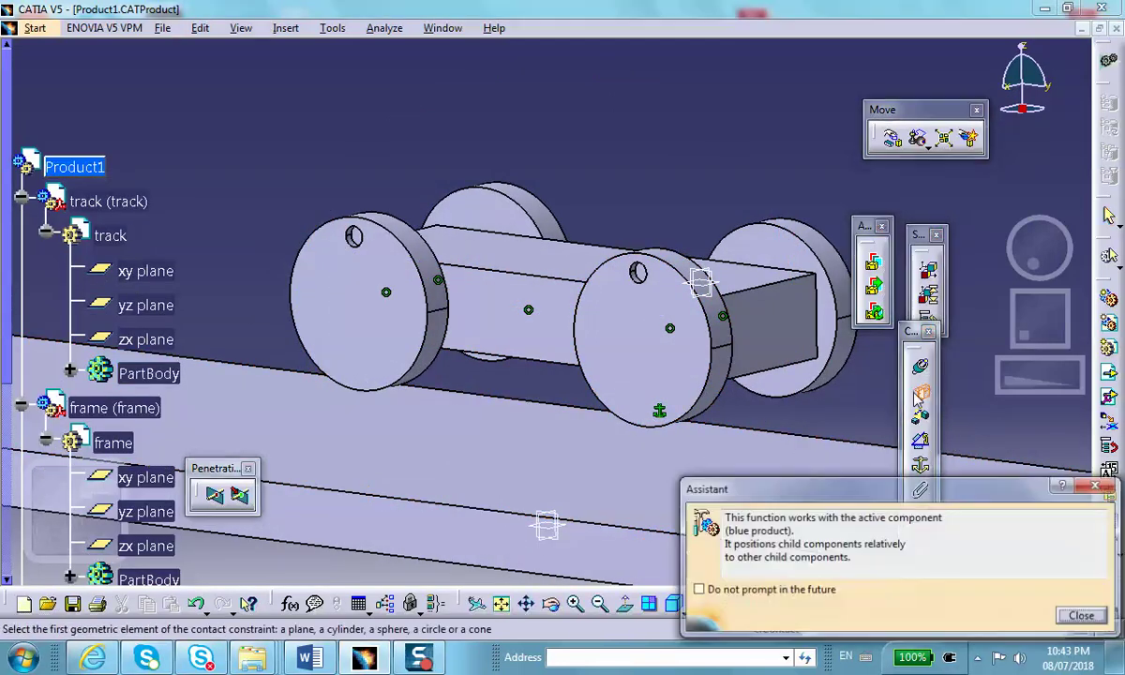
click(719, 396)
middle_drag(628, 498, 529, 345)
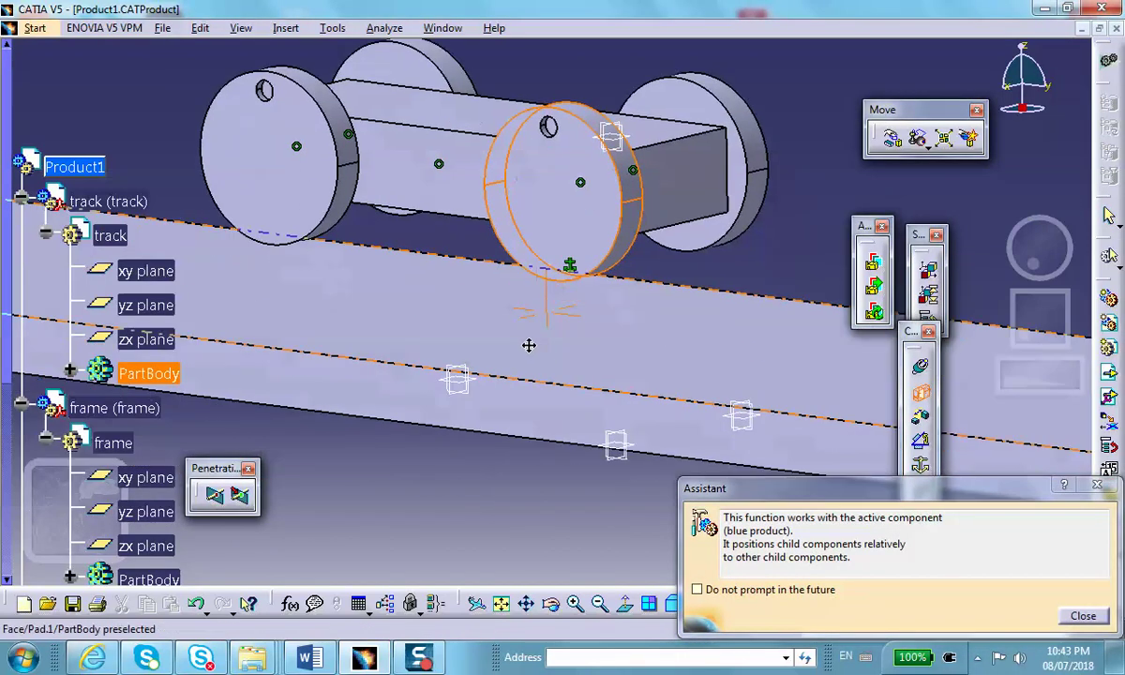
click(525, 349)
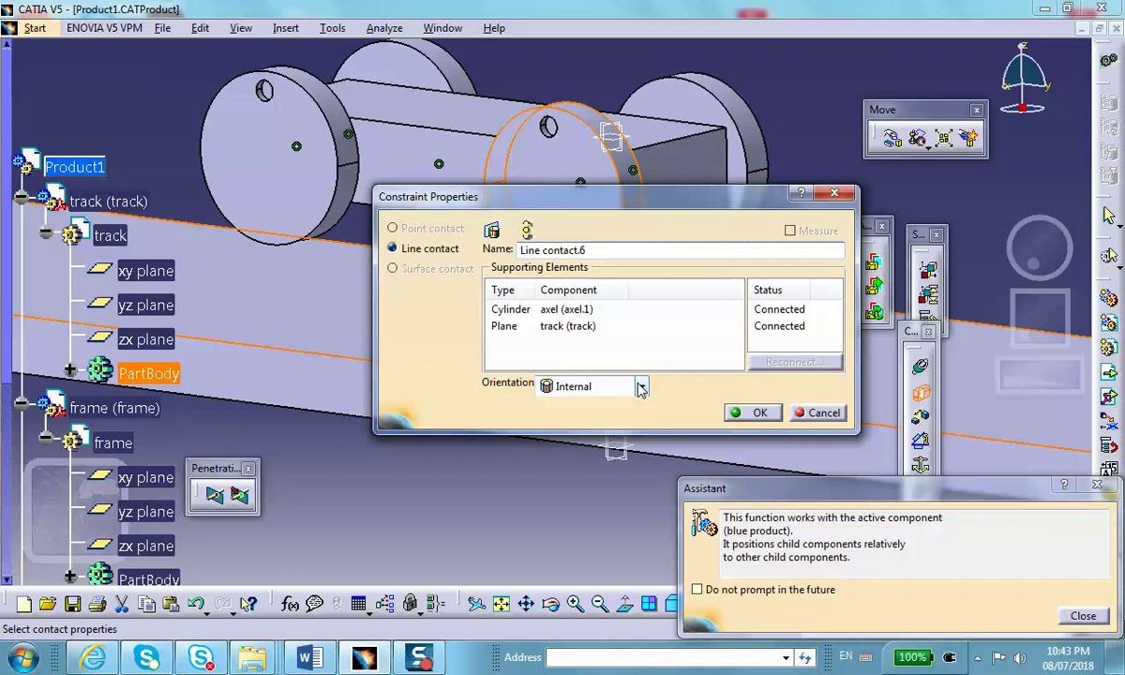
click(756, 413)
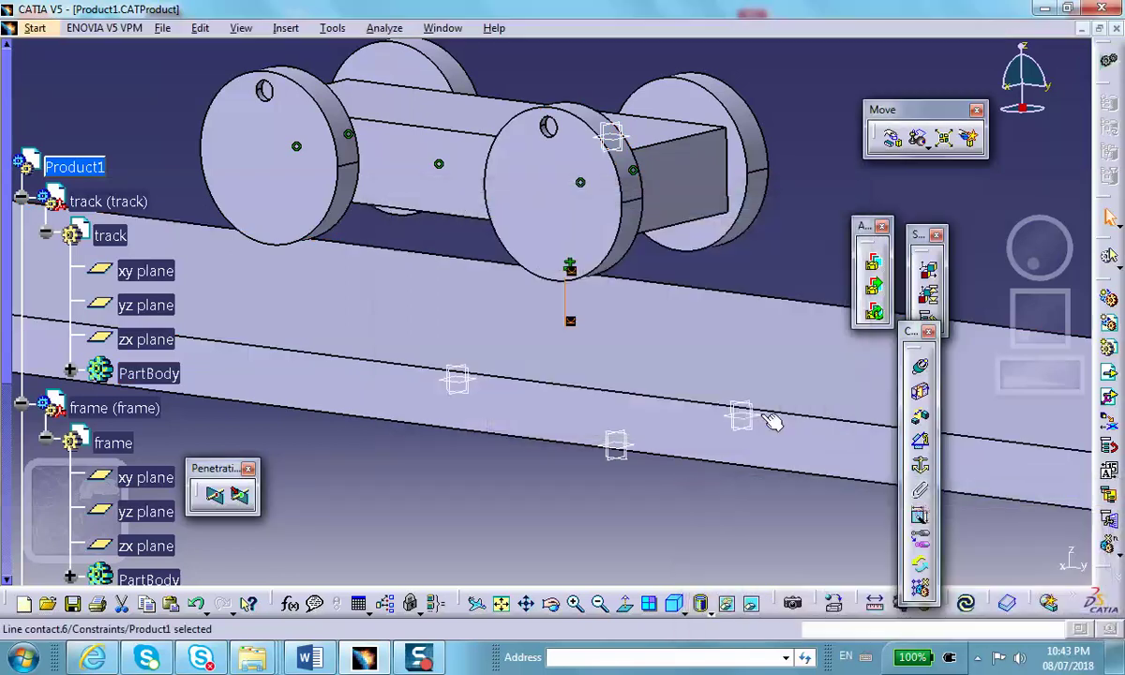
click(966, 602)
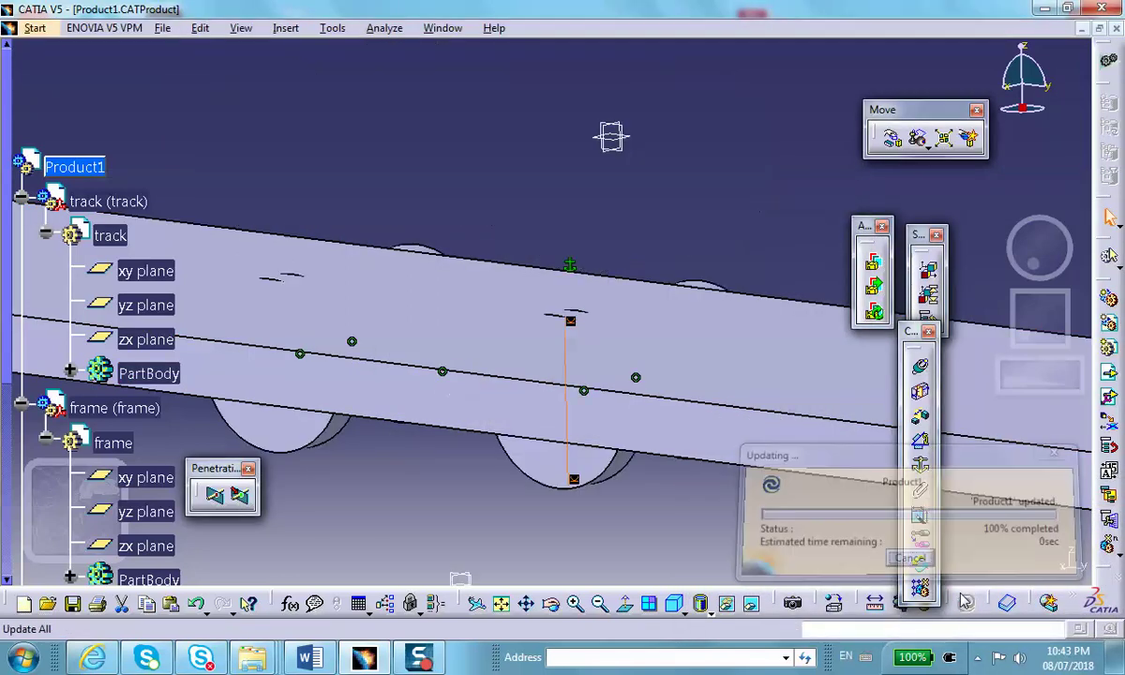
- Change the orientation of the line contact constraint between axel.1 and the track to External and update the assembly
scroll(77, 392, down, 10)
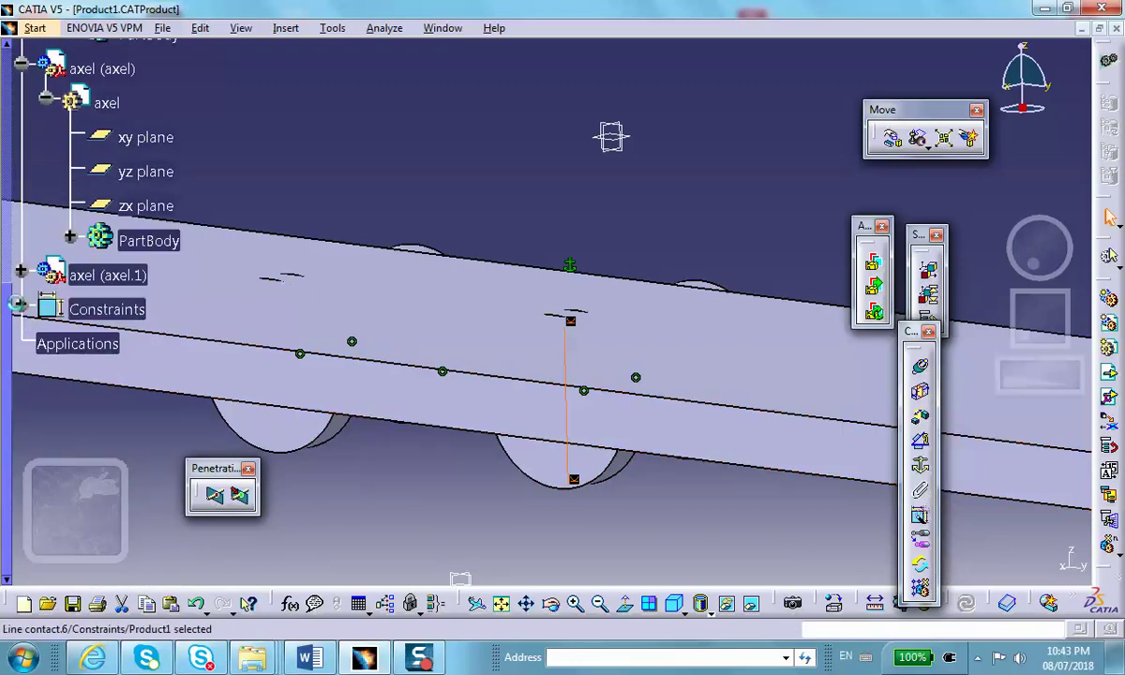
click(20, 308)
scroll(125, 413, down, 5)
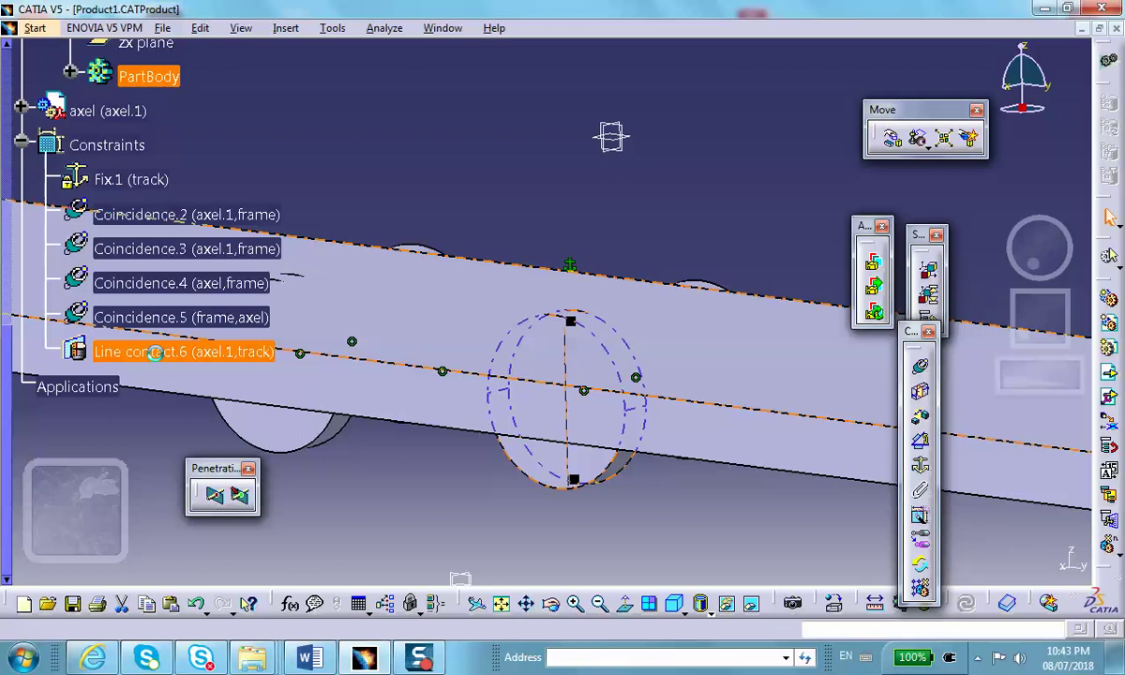
double_click(153, 353)
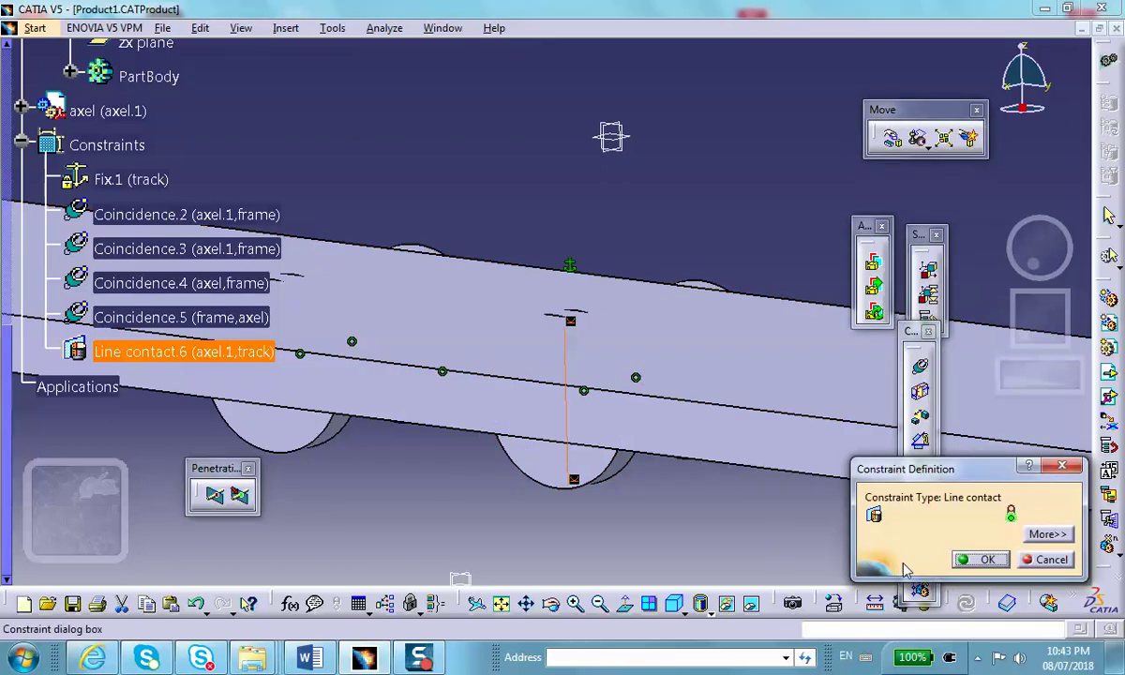
click(1048, 533)
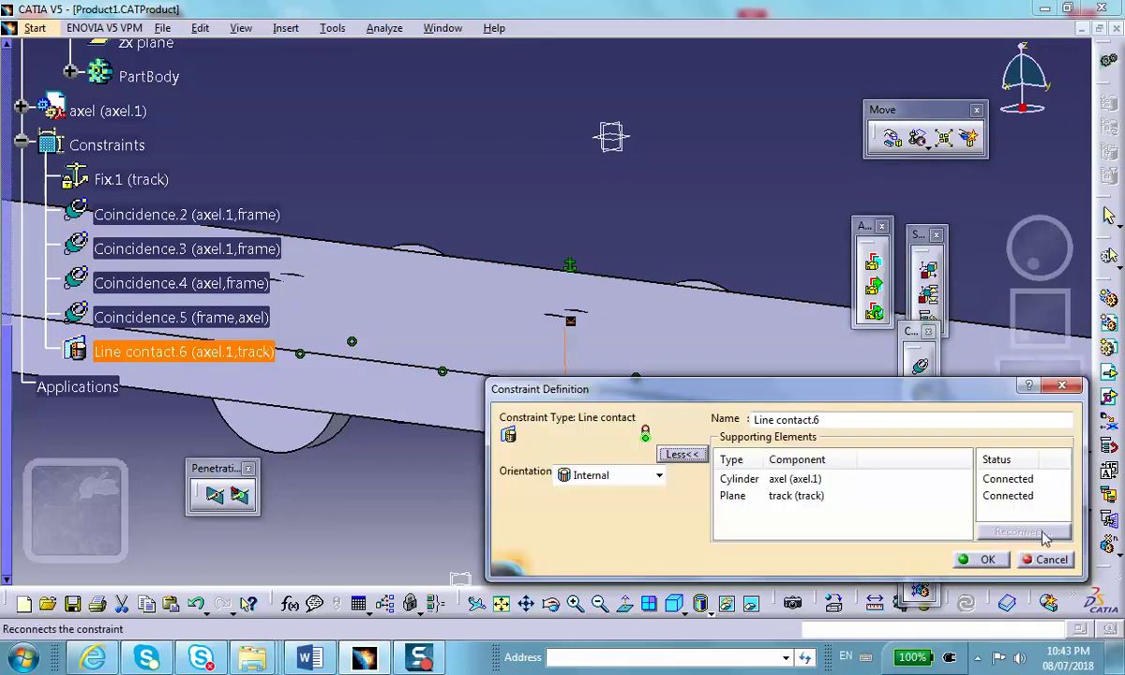
click(656, 477)
click(591, 515)
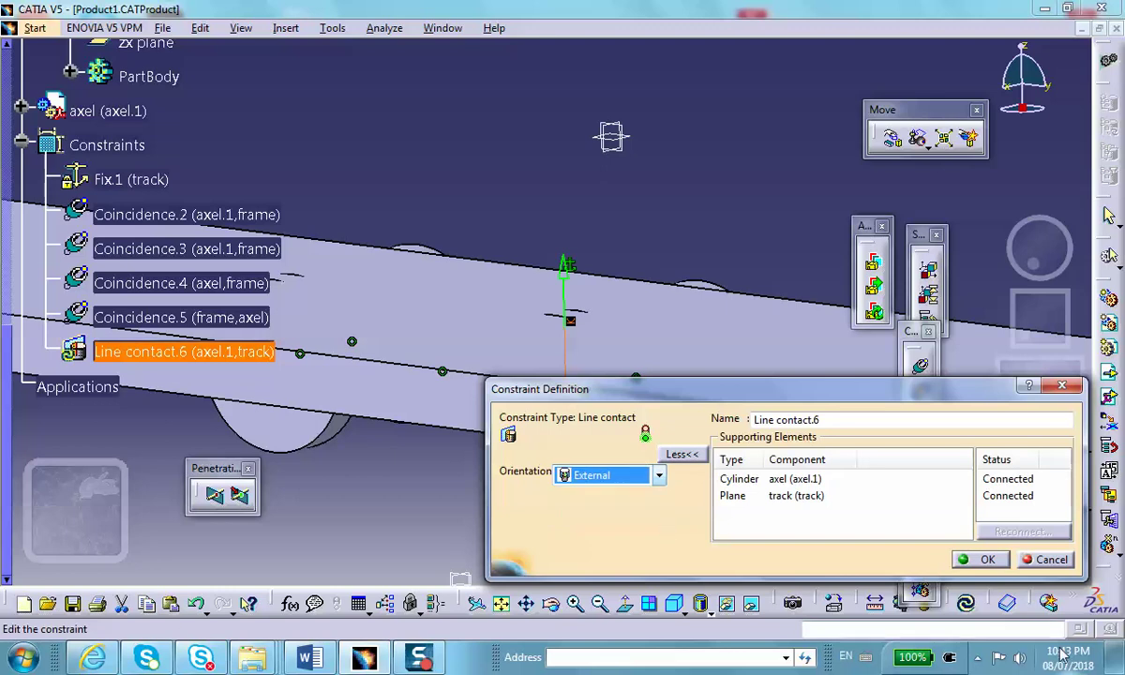
click(984, 561)
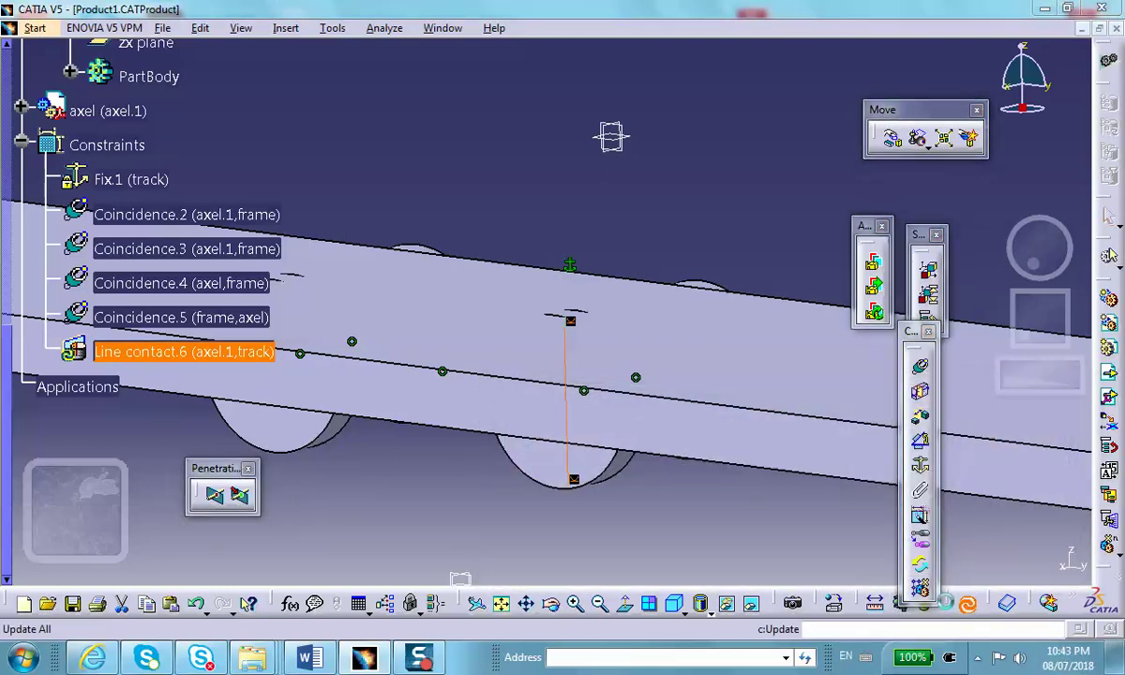
click(967, 605)
- Make the outer face of axel.1's disc coincident with the track's long side face, orientation Same, and update the assembly
middle_drag(560, 448, 537, 395)
middle_drag(625, 350, 610, 403)
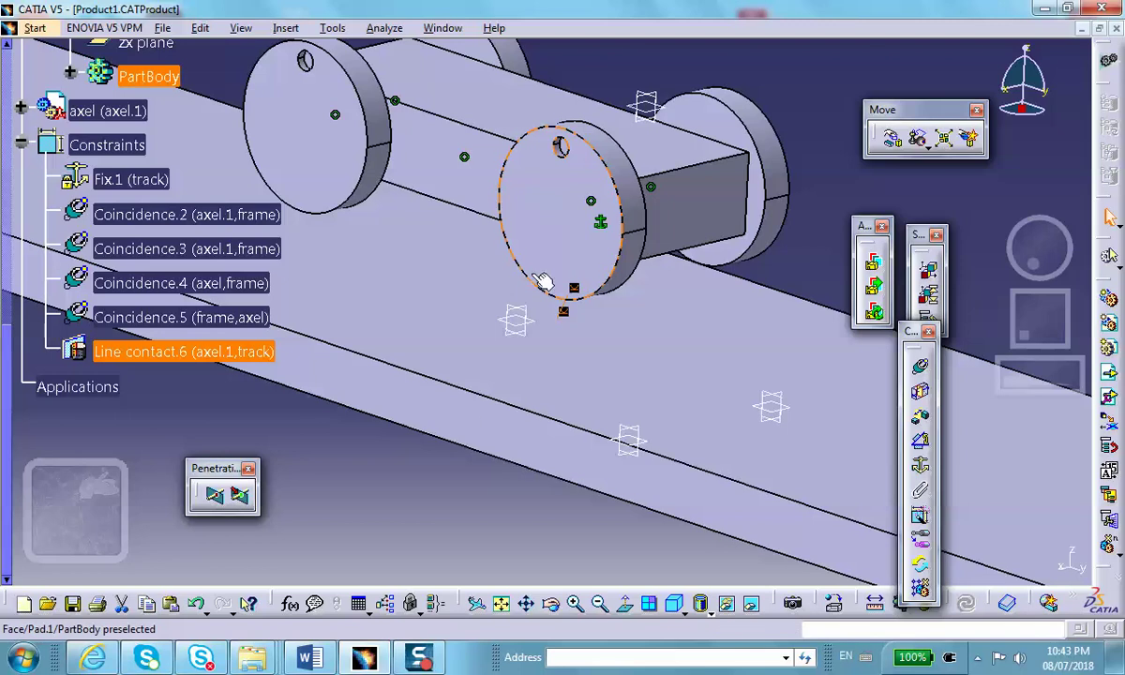
click(921, 368)
click(581, 231)
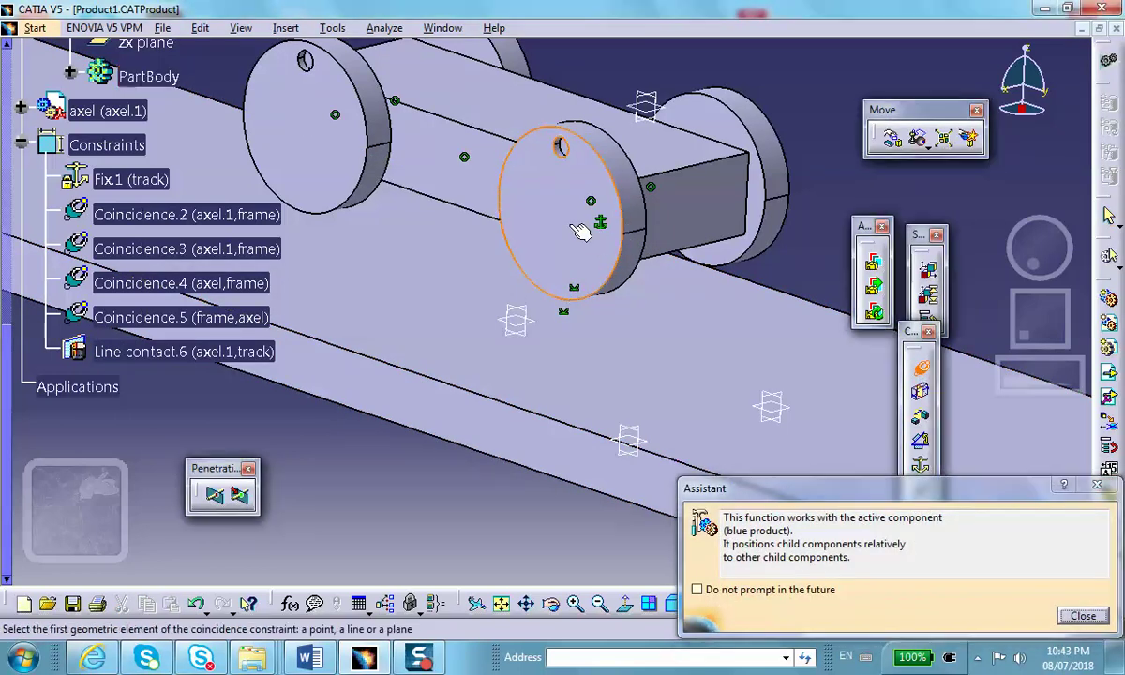
click(495, 425)
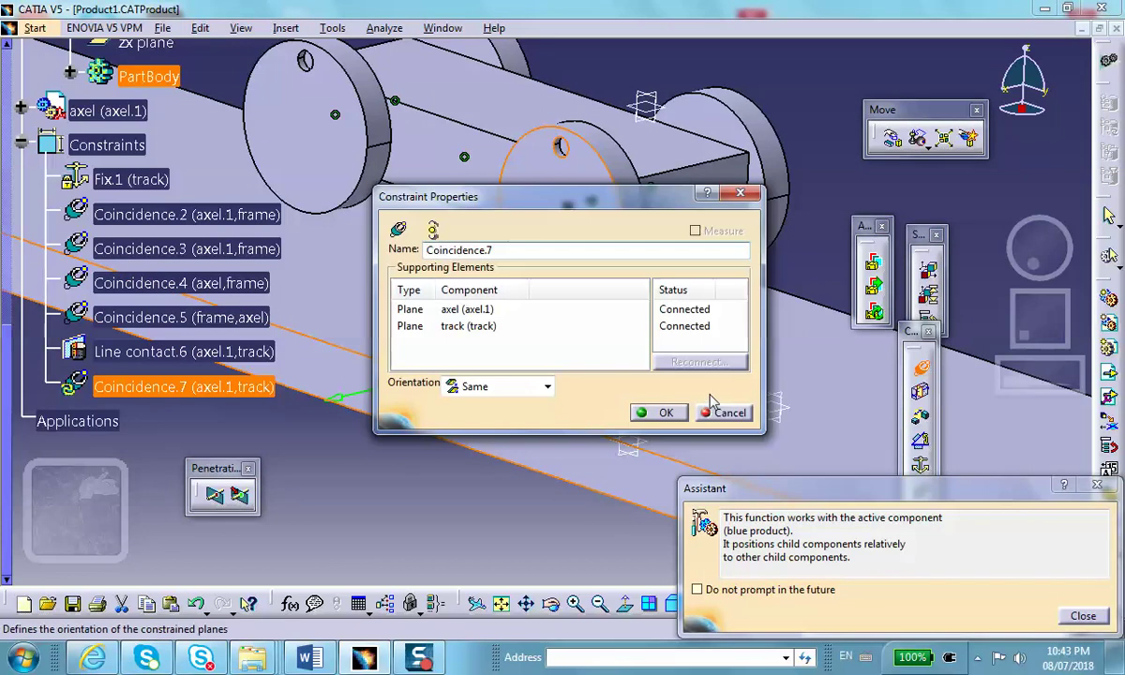
click(659, 413)
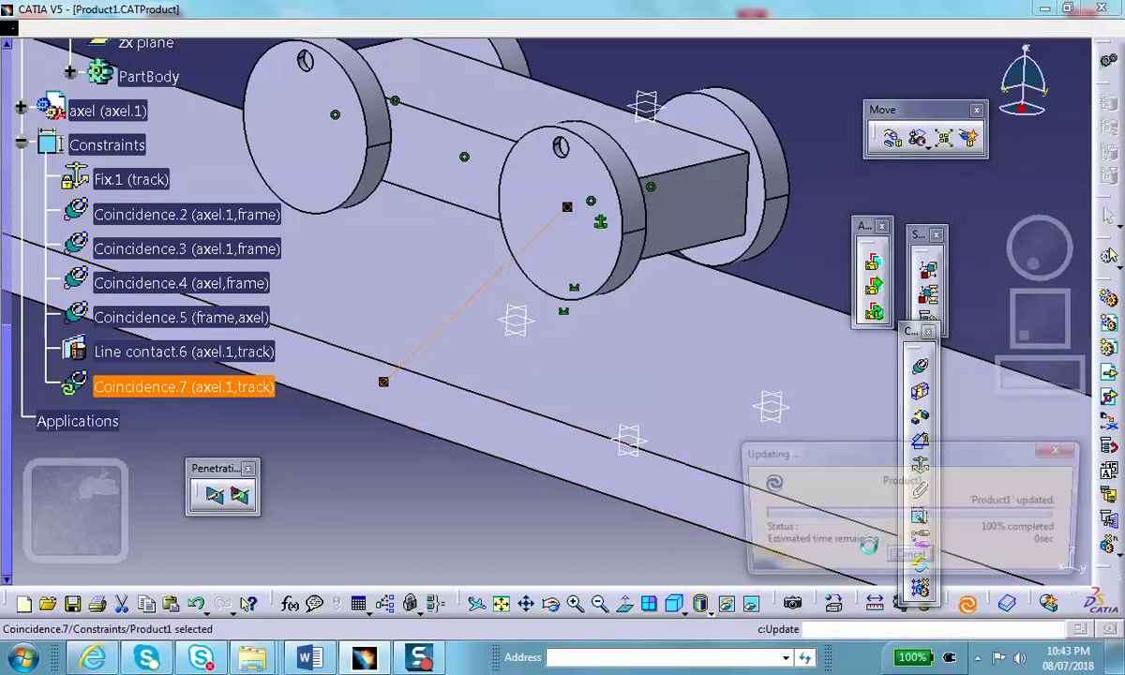
click(967, 604)
- Save the constrained Product1 assembly
middle_drag(540, 361, 562, 449)
middle_drag(438, 387, 481, 433)
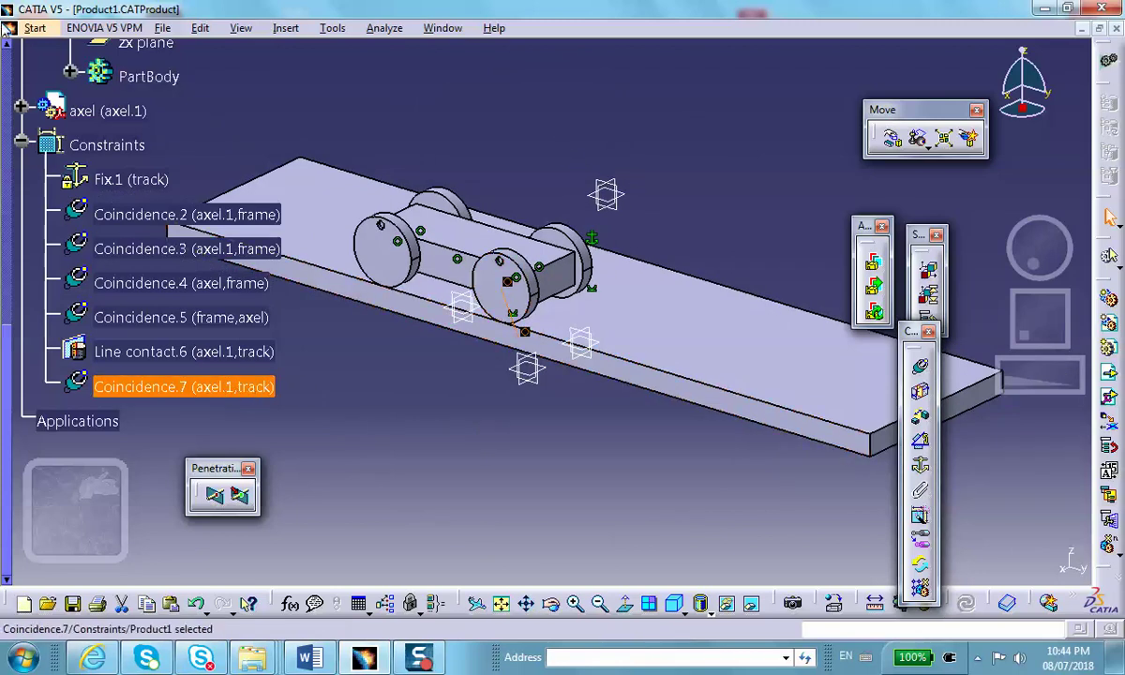
click(73, 604)
- Switch to the DMU Kinematics workbench with the Product1 assembly open
click(34, 29)
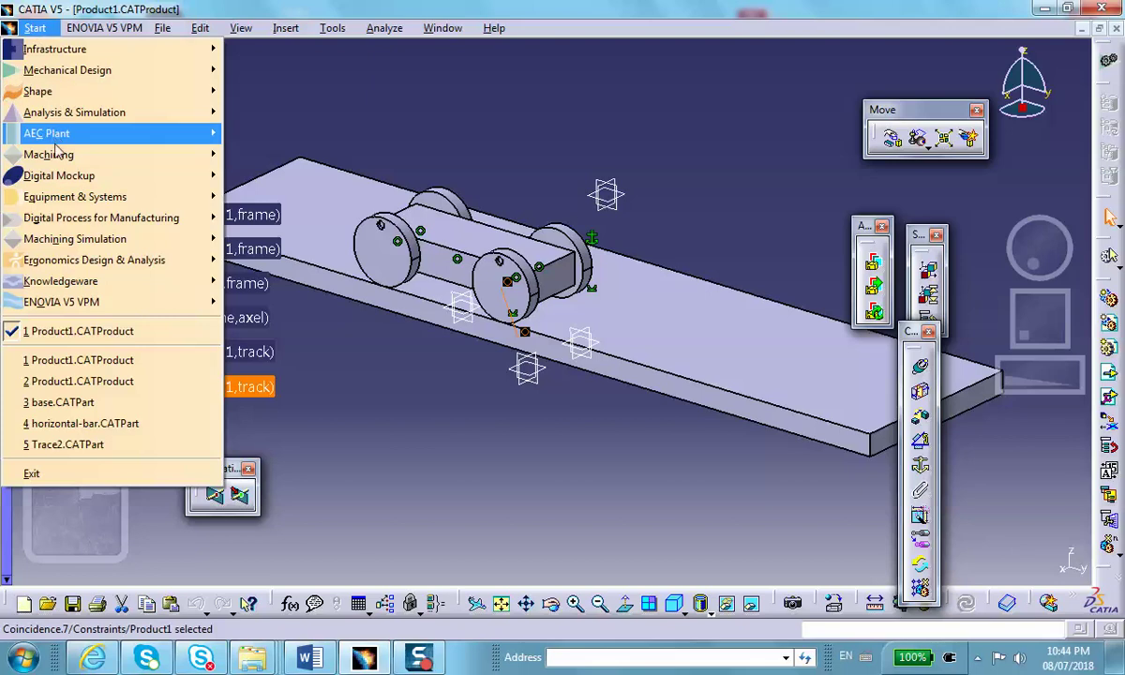
mouse_move(84, 176)
click(282, 217)
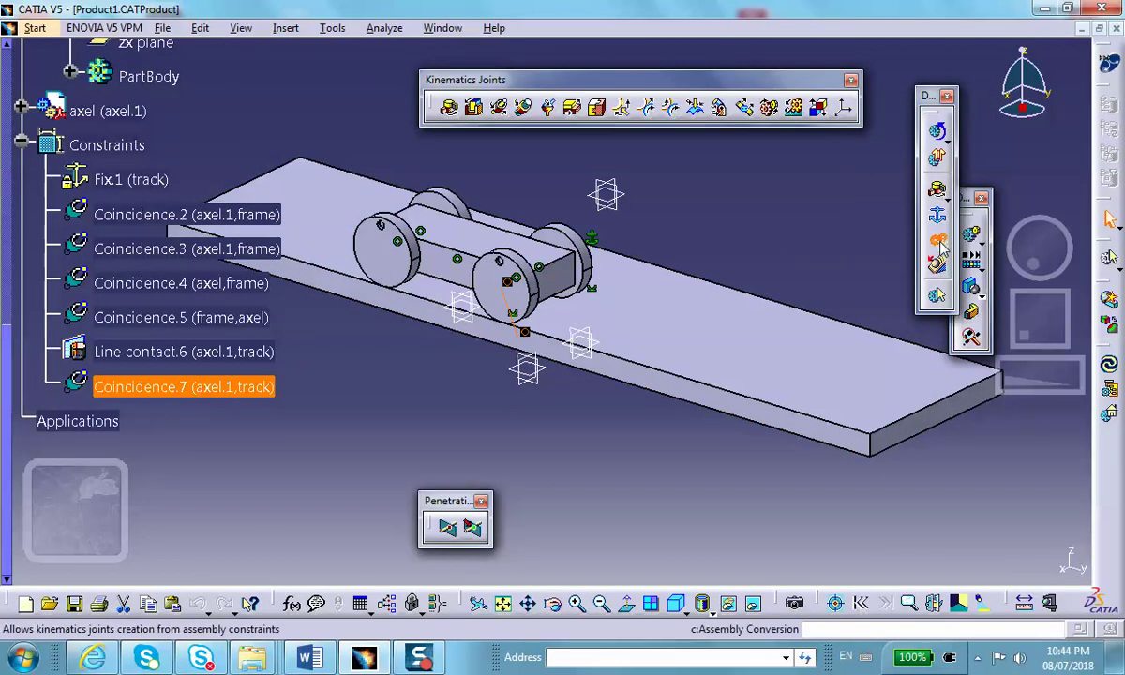
- Convert the assembly constraints into joints automatically in a new mechanism, keeping the default name Mechanism.1
click(938, 240)
click(1005, 504)
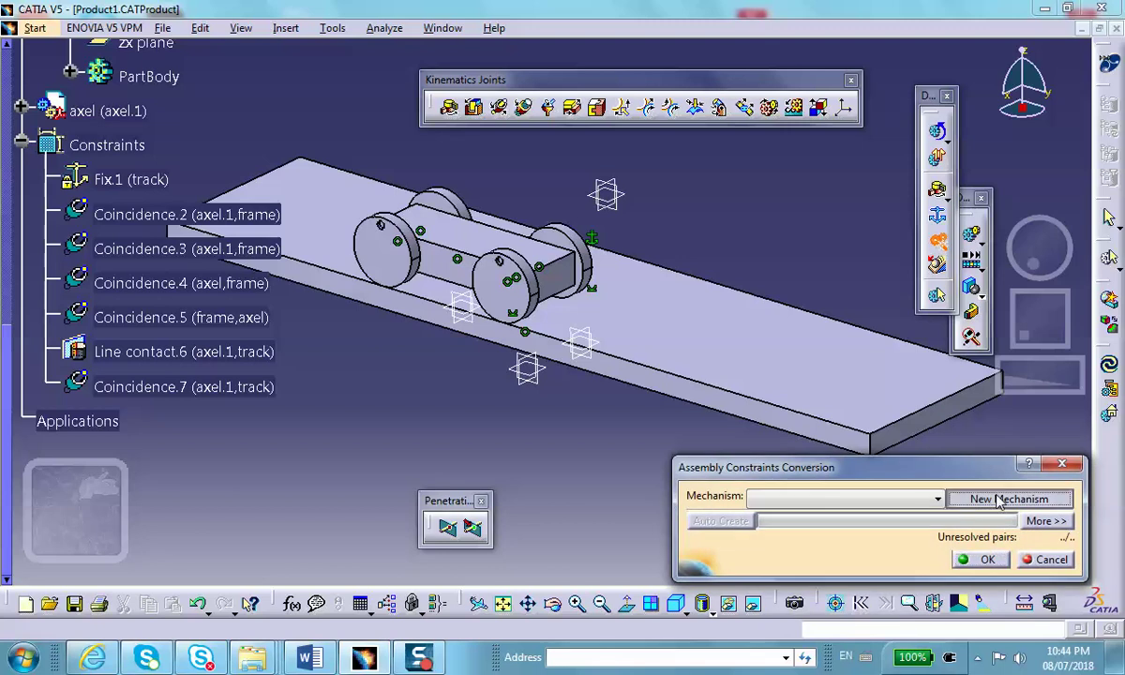
click(981, 555)
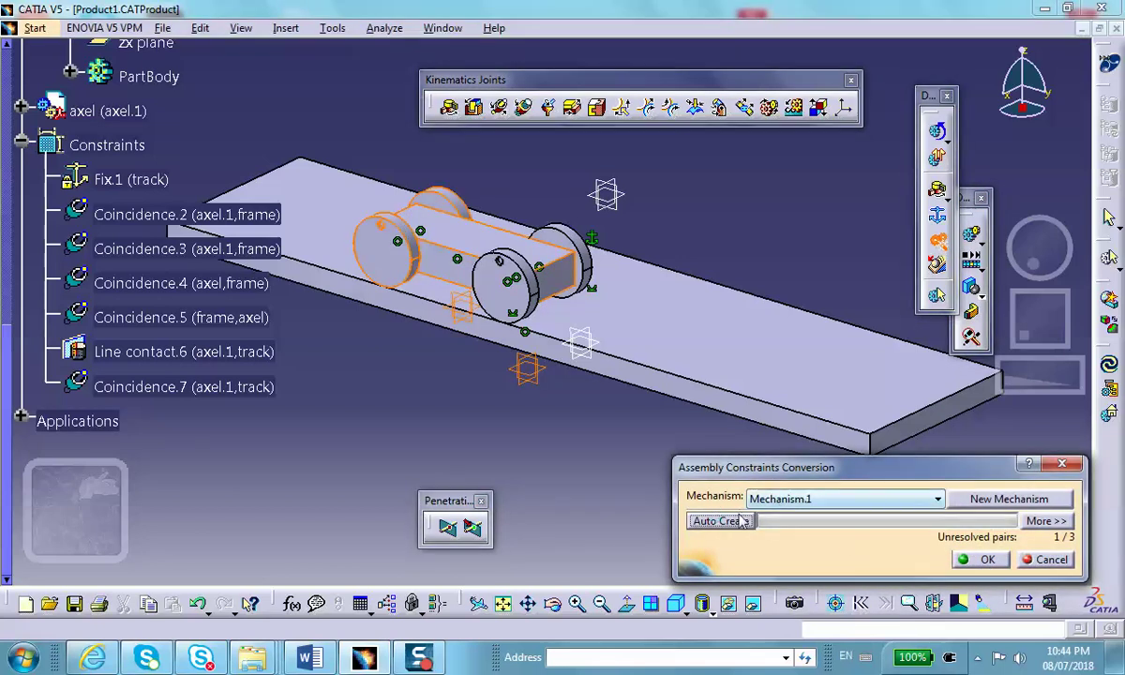
click(722, 521)
click(981, 559)
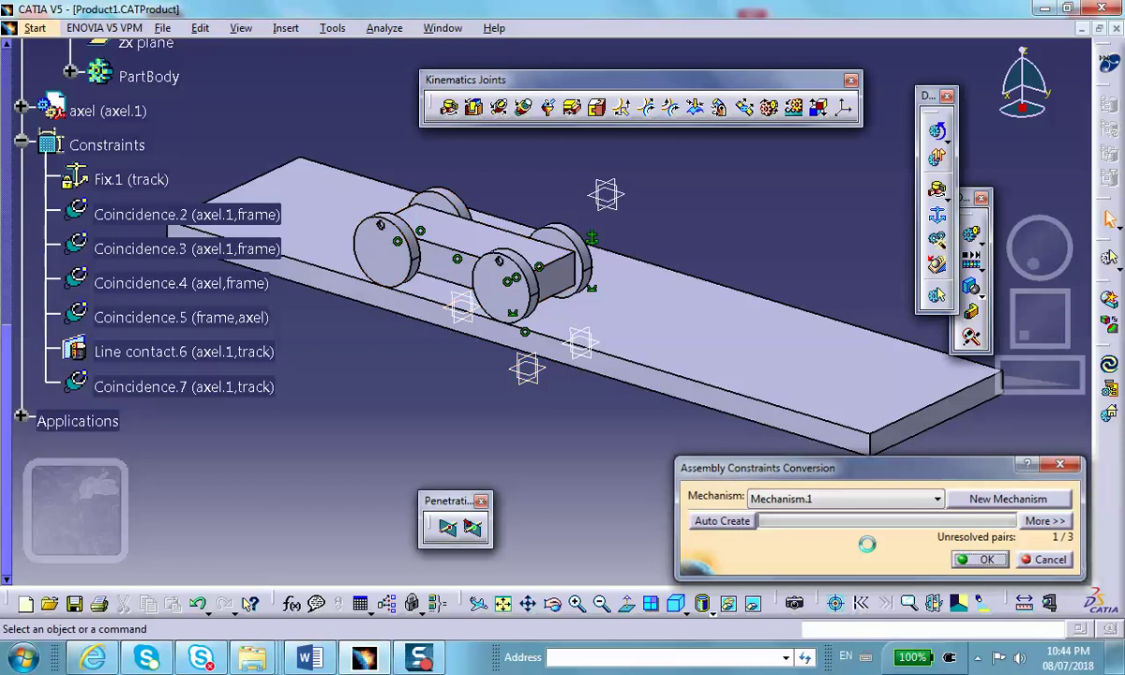
- Collapse the Constraints branch and expand Applications down to the joints of Mechanism.1 in the specification tree
middle_drag(532, 448, 485, 318)
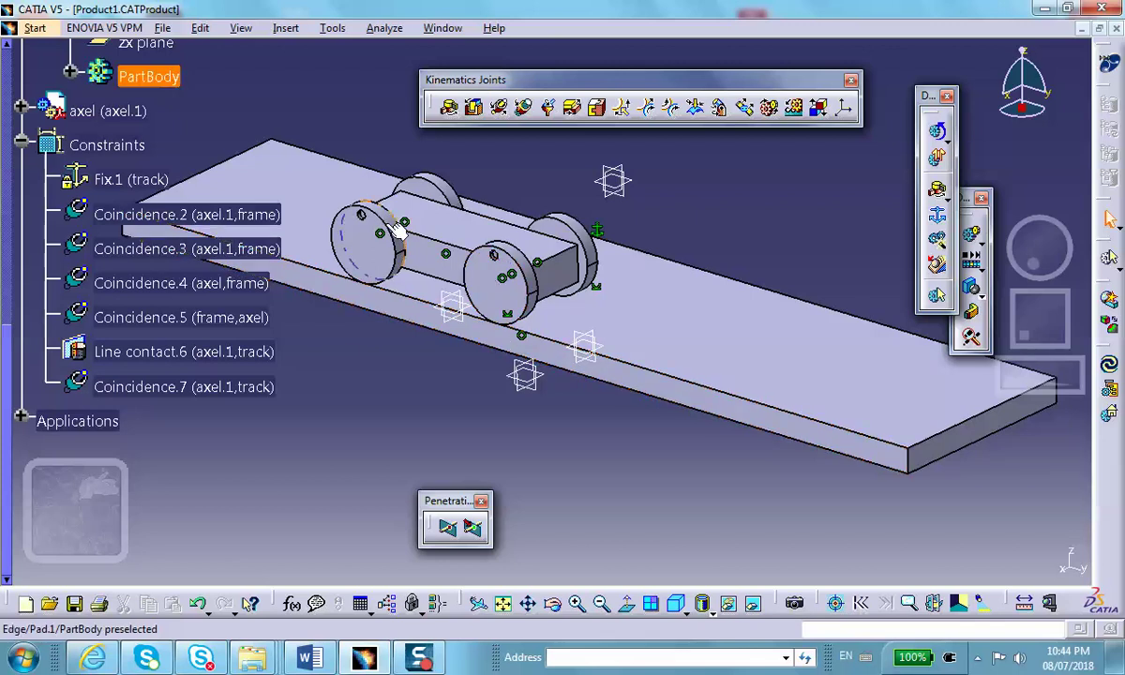
click(21, 145)
click(21, 178)
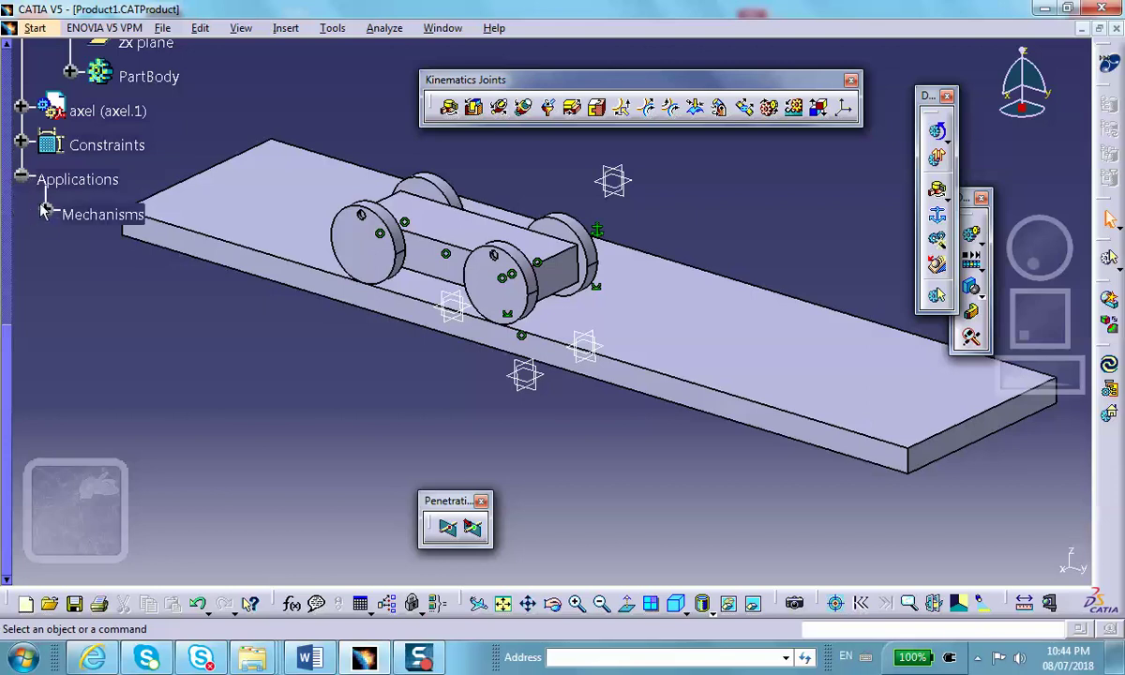
click(46, 210)
click(70, 246)
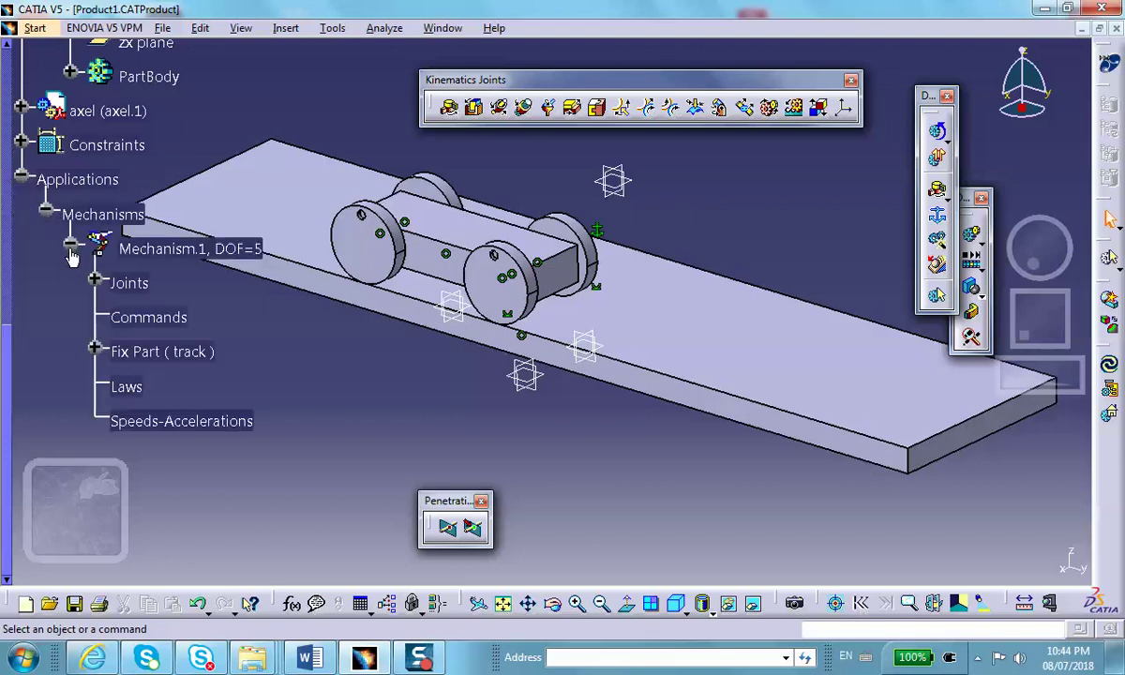
click(94, 281)
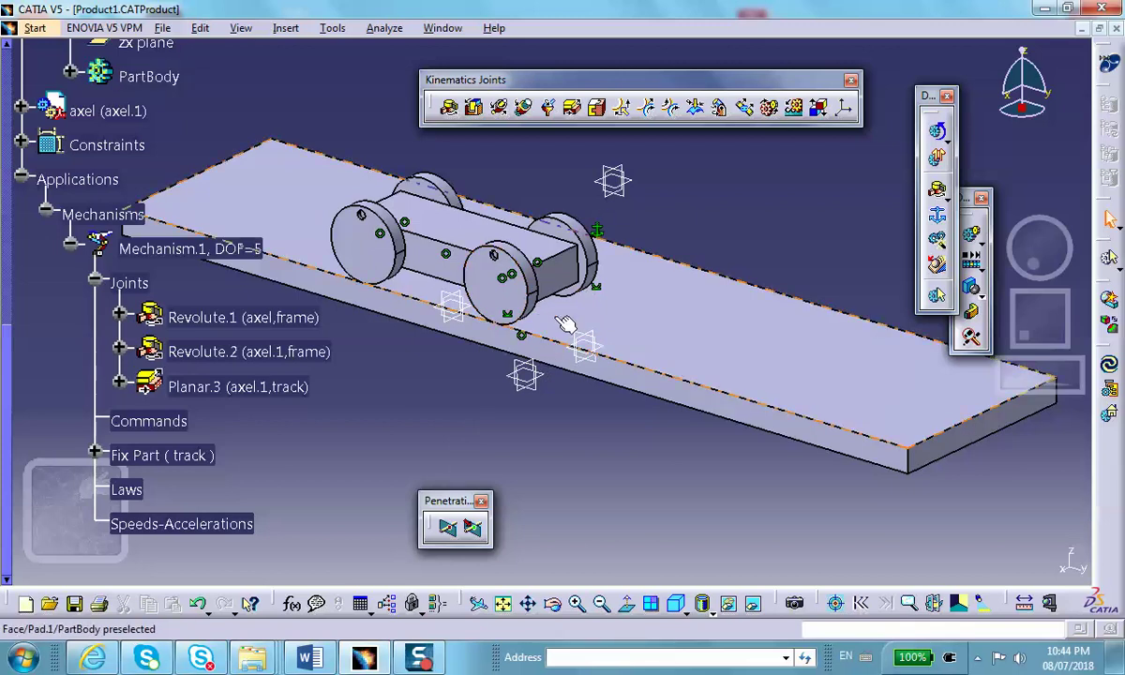
- Add a Roll Curve joint between the outer circular edge of axel.1's front disc and the track's upper long edge
click(672, 109)
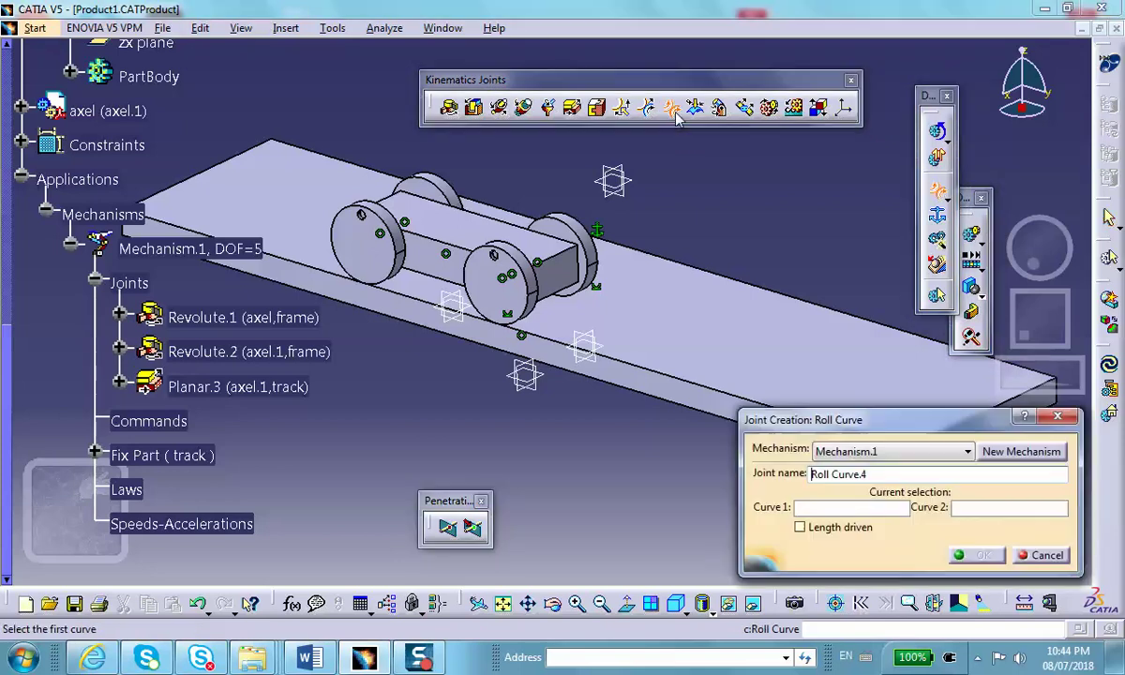
click(533, 318)
click(548, 344)
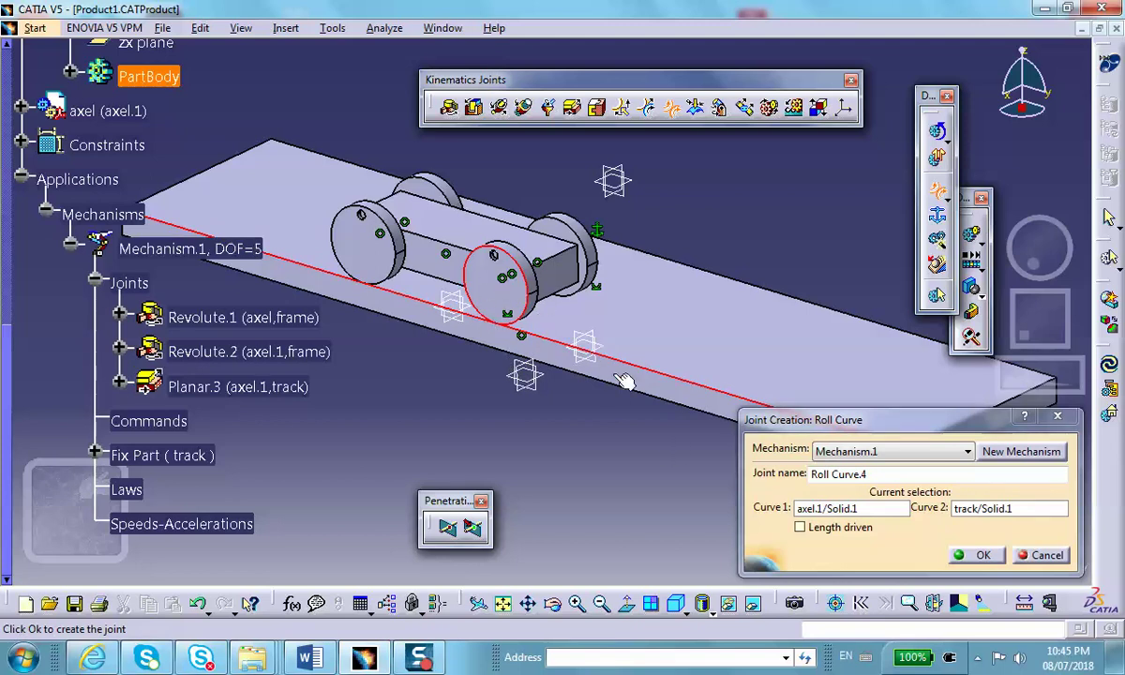
click(975, 555)
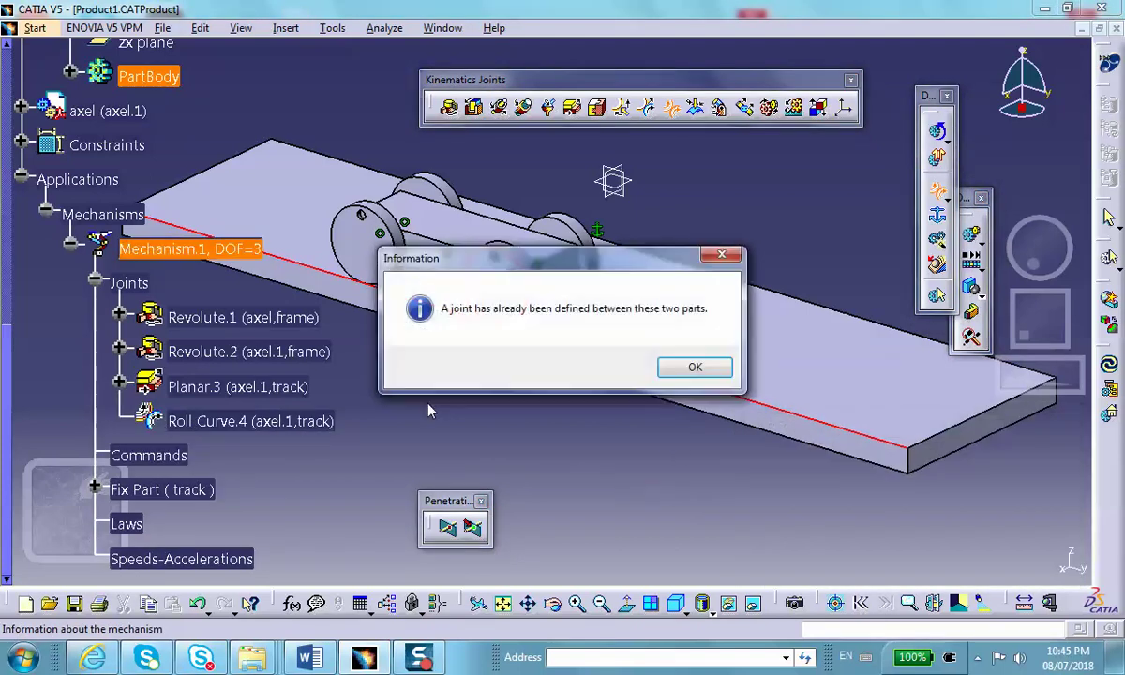
click(691, 369)
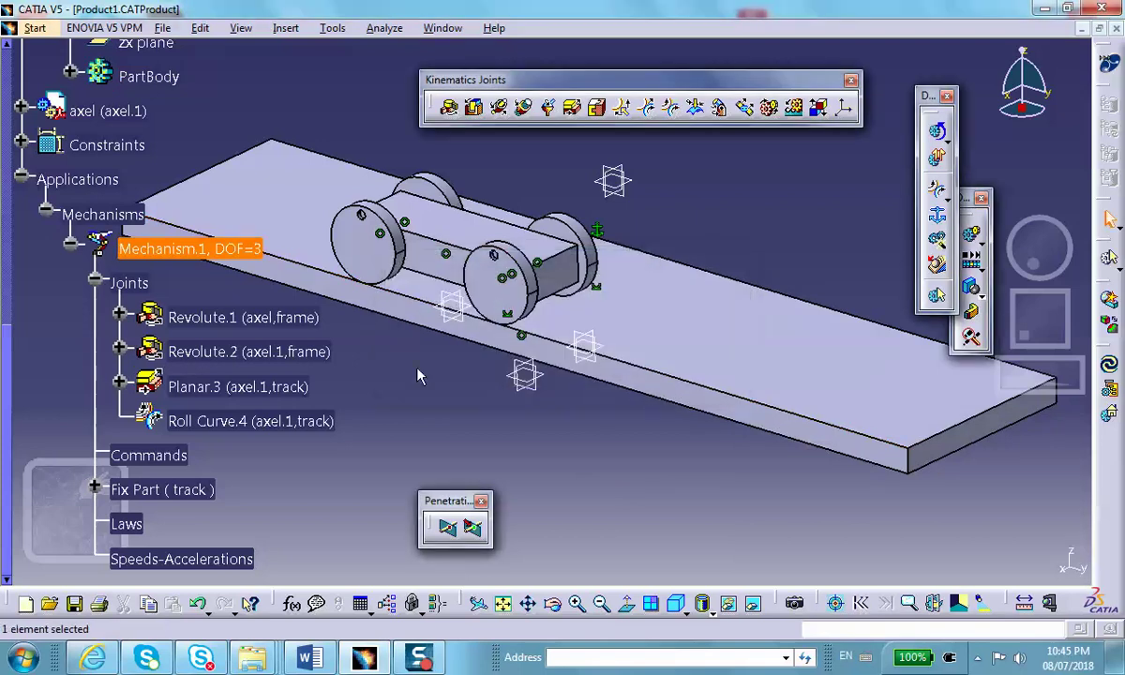
- Add a second Roll Curve joint between the outer circular edge of axel's disc and the same upper long edge of the track
middle_drag(383, 378, 368, 325)
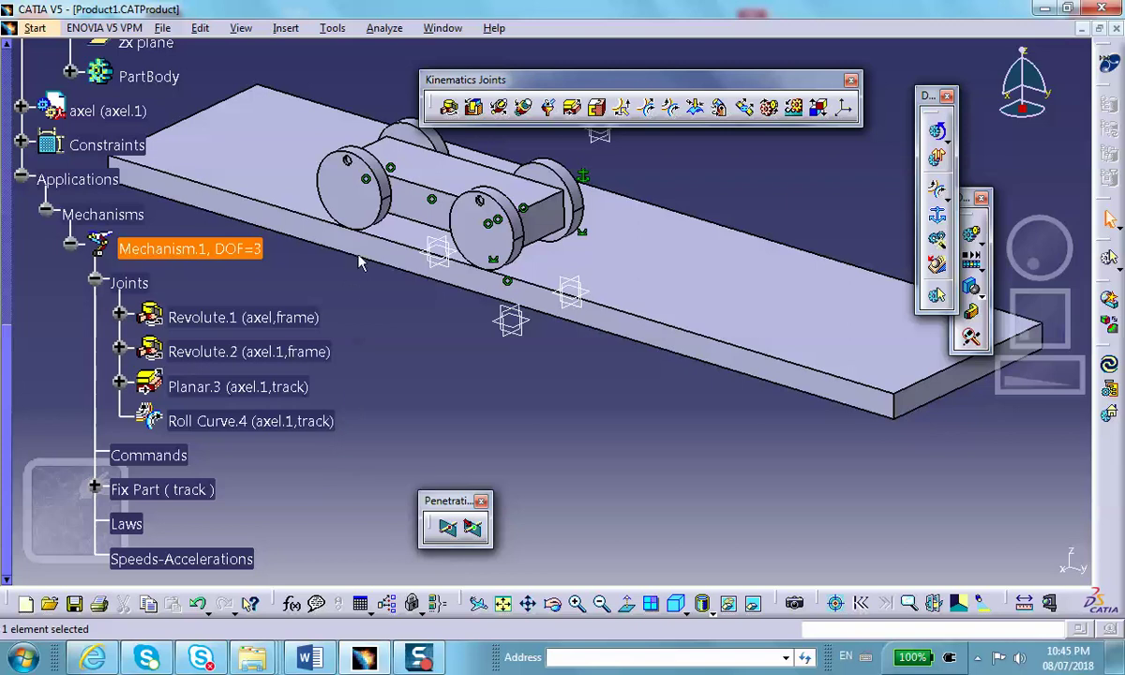
click(672, 113)
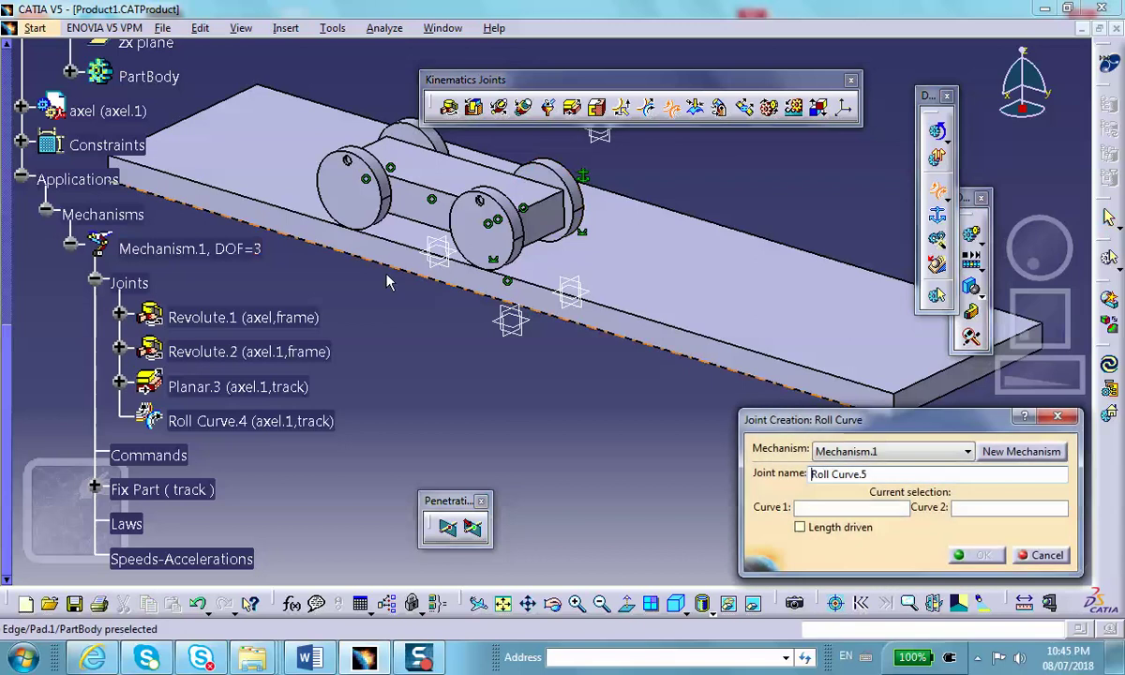
click(385, 221)
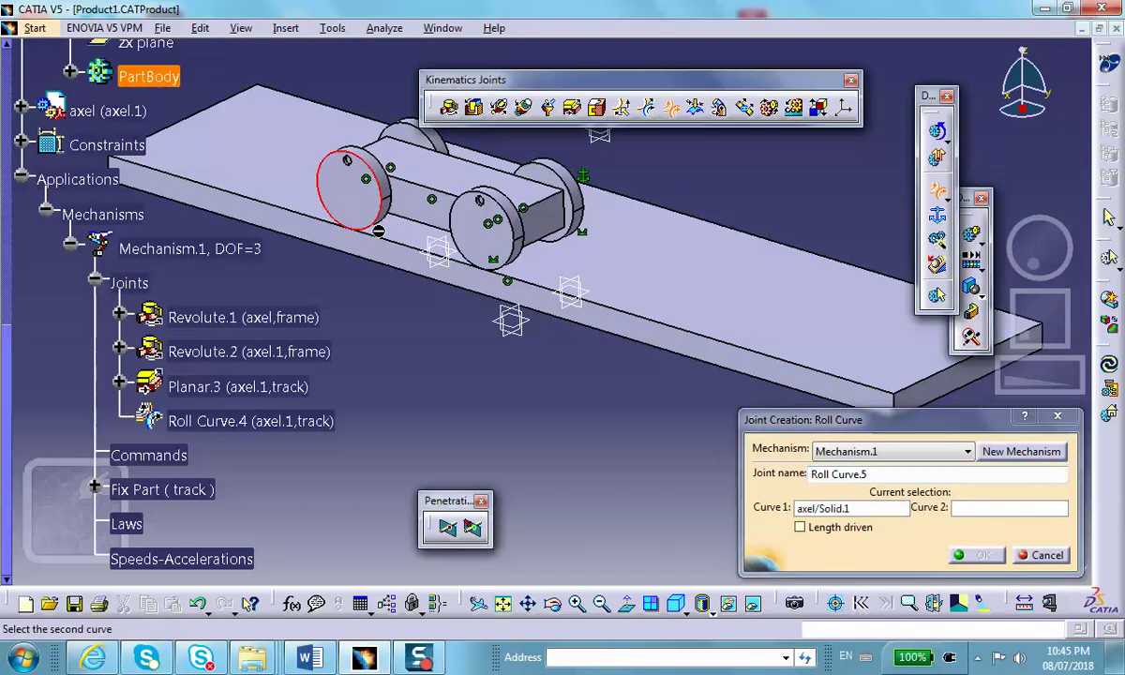
click(403, 251)
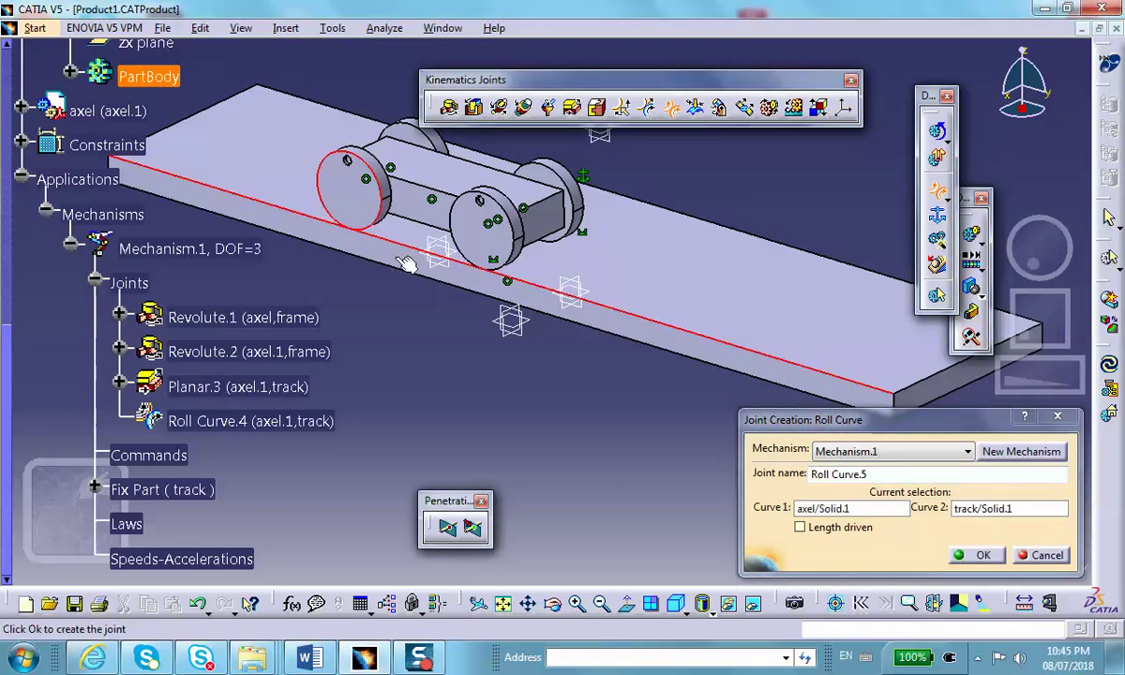
click(977, 556)
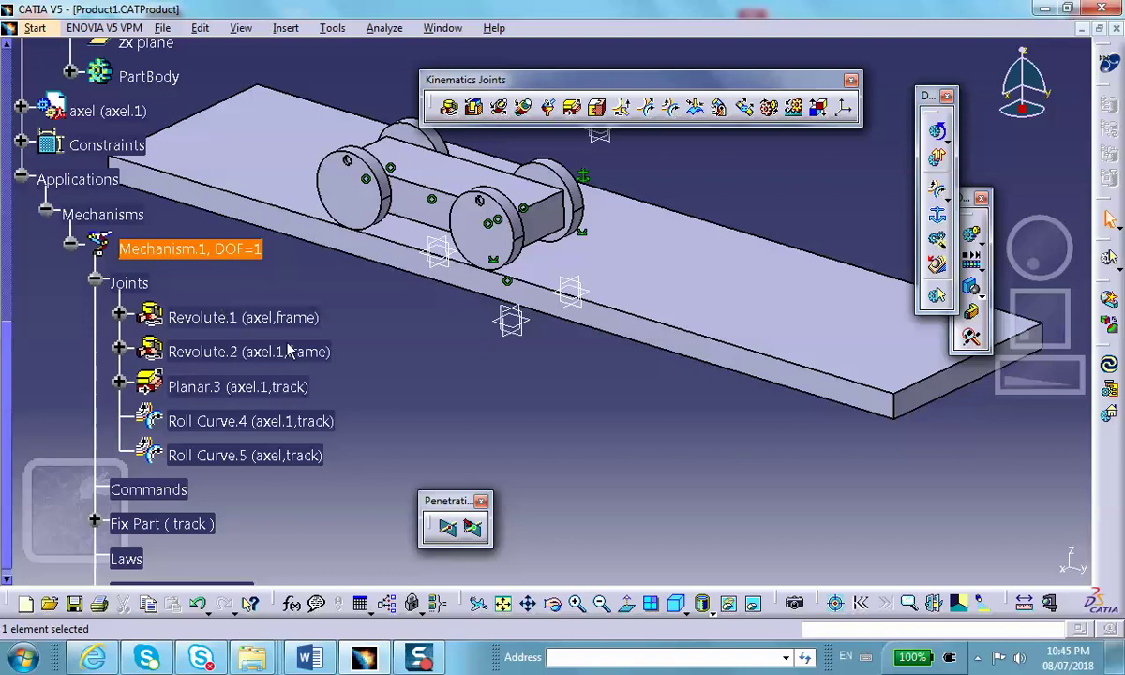
- Make the Revolute.1 joint between axel and frame angle driven, with its lower limit set to 0
middle_click(389, 379)
middle_drag(591, 308, 628, 394)
scroll(217, 323, down, 1)
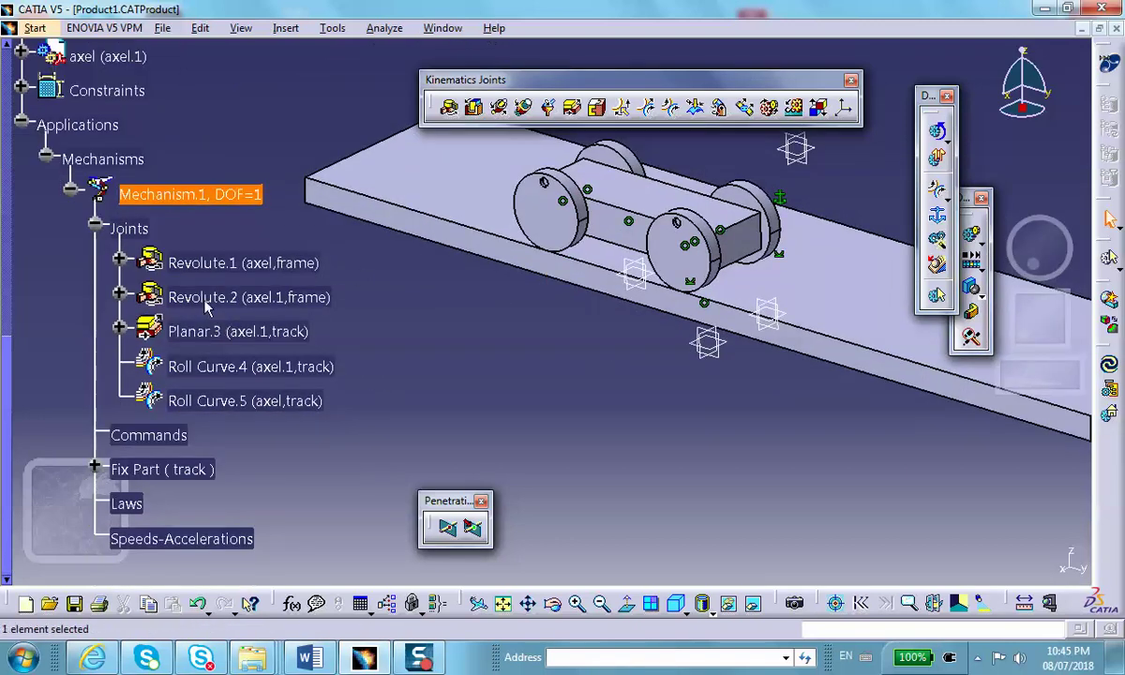
double_click(272, 264)
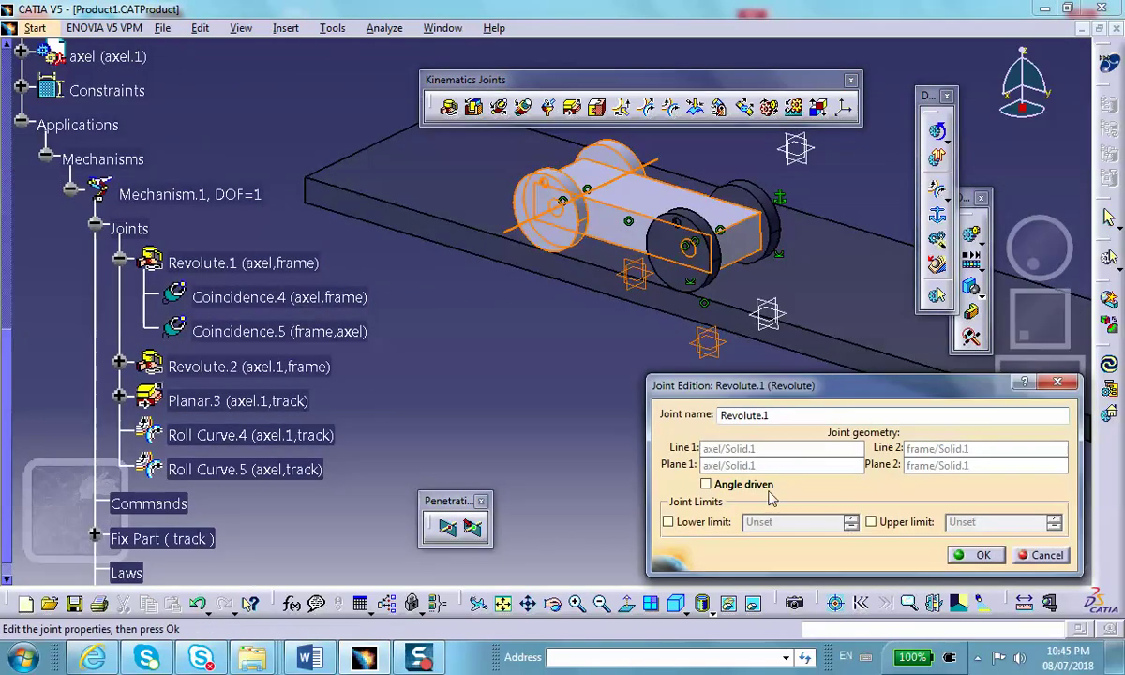
click(705, 483)
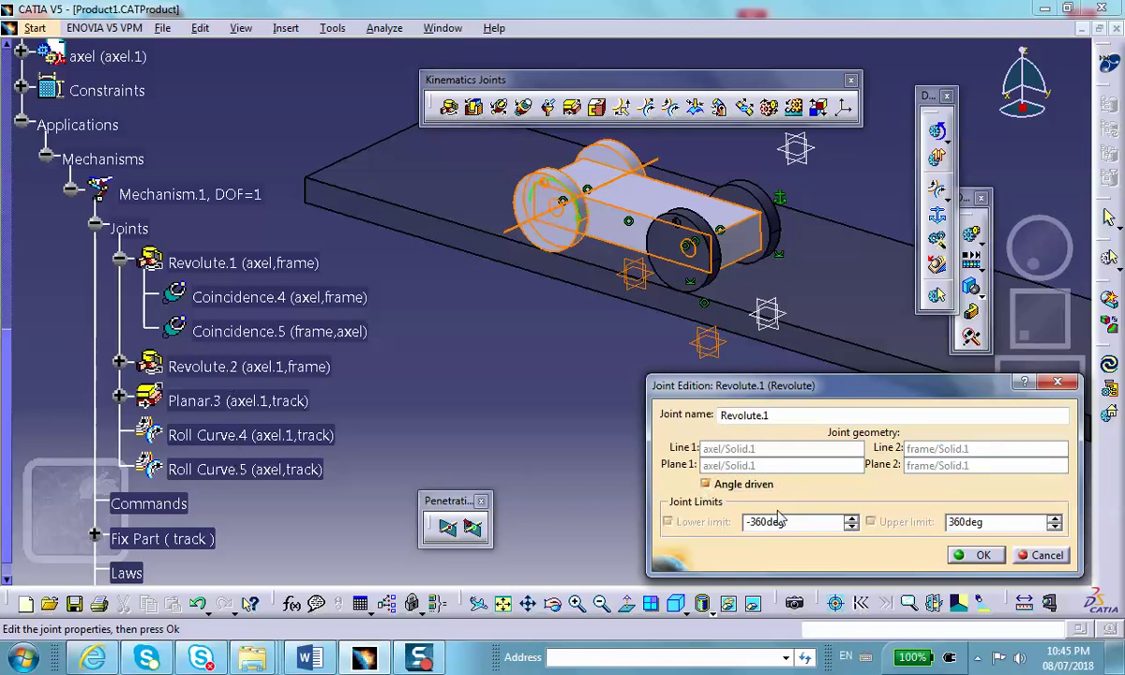
drag(787, 522, 703, 522)
text(0)
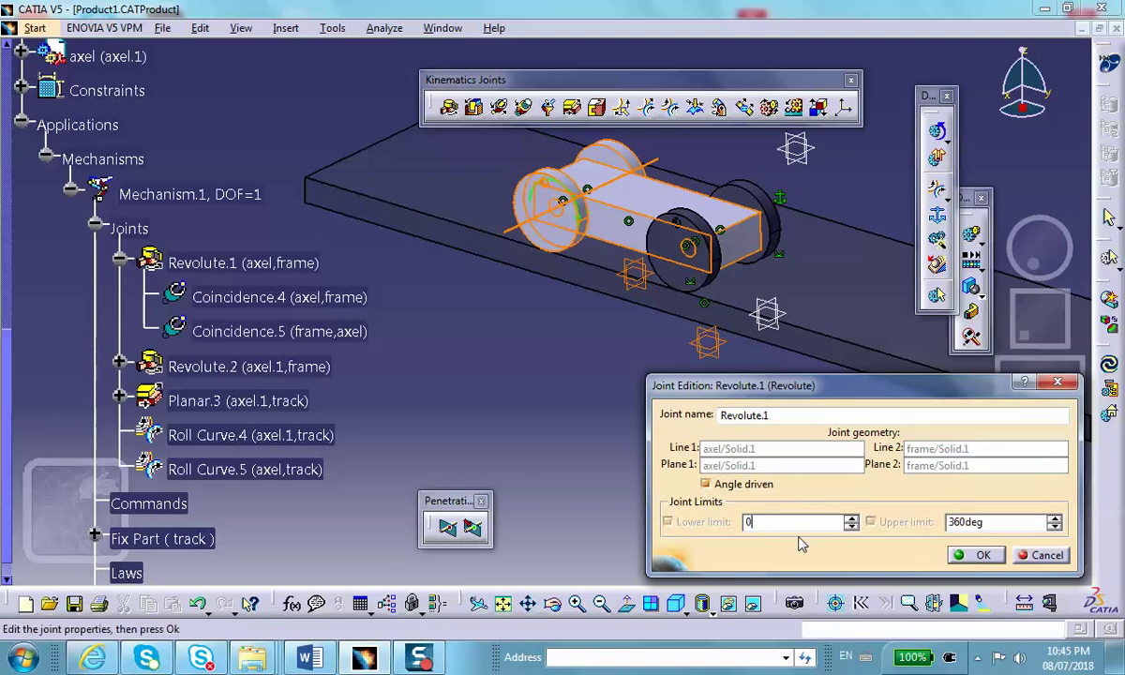
click(984, 556)
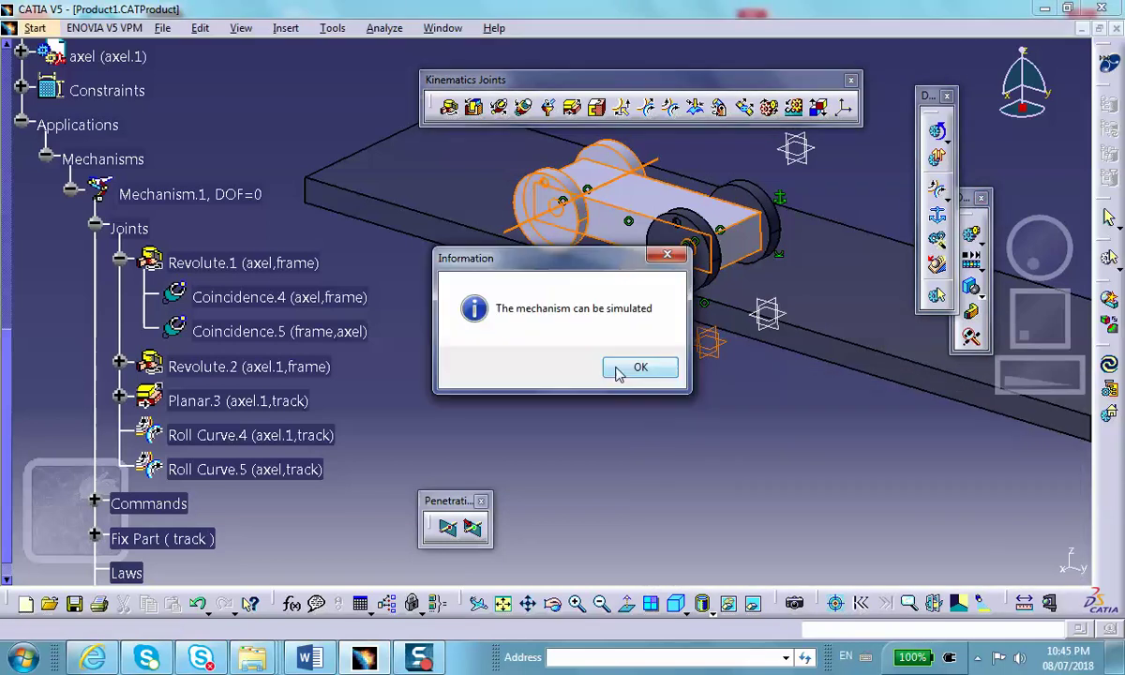
click(630, 366)
- Create a simulation of Mechanism.1 and insert a position with Command.1 at 360
middle_drag(736, 129, 781, 257)
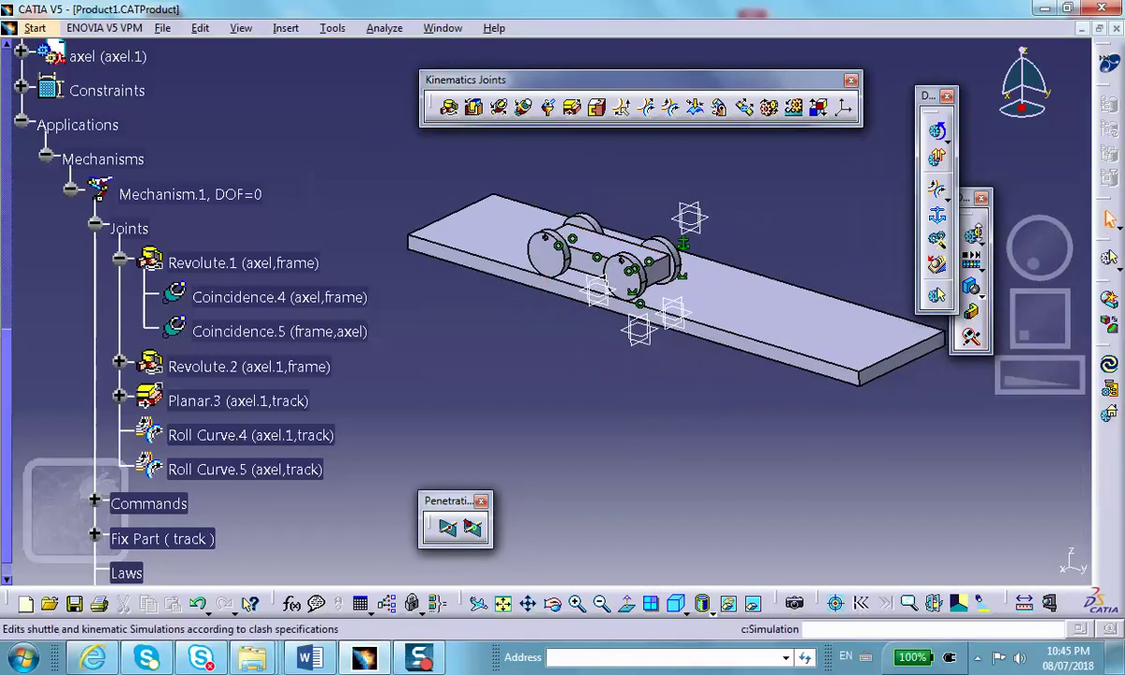
click(973, 238)
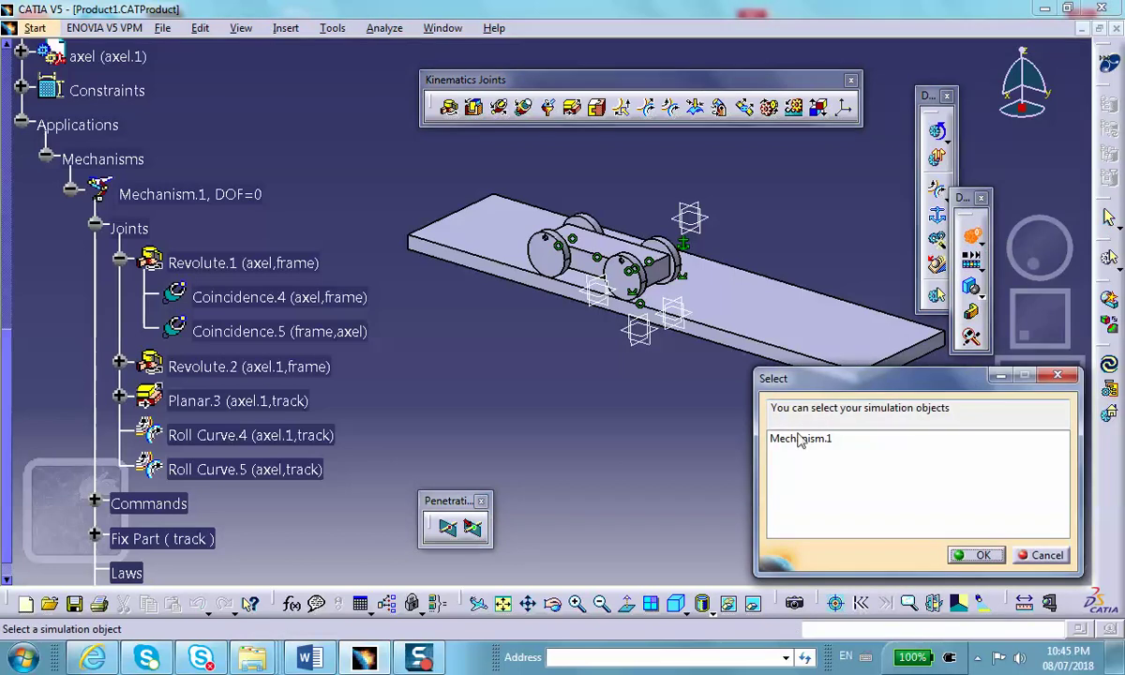
click(799, 439)
click(975, 555)
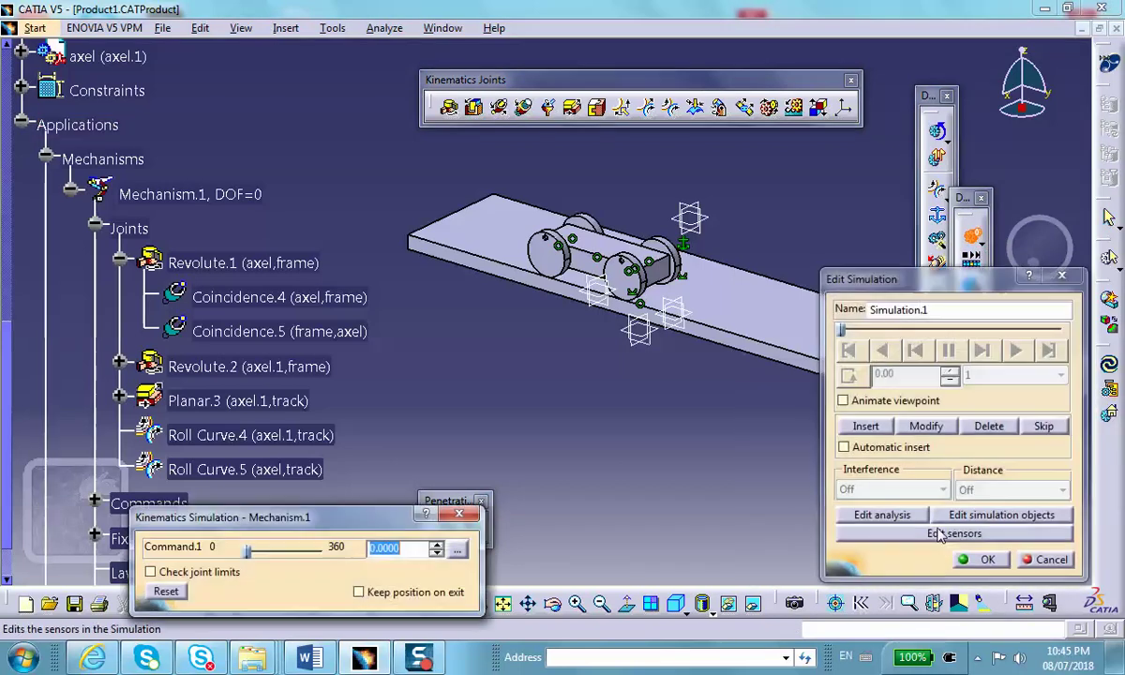
drag(247, 552, 331, 572)
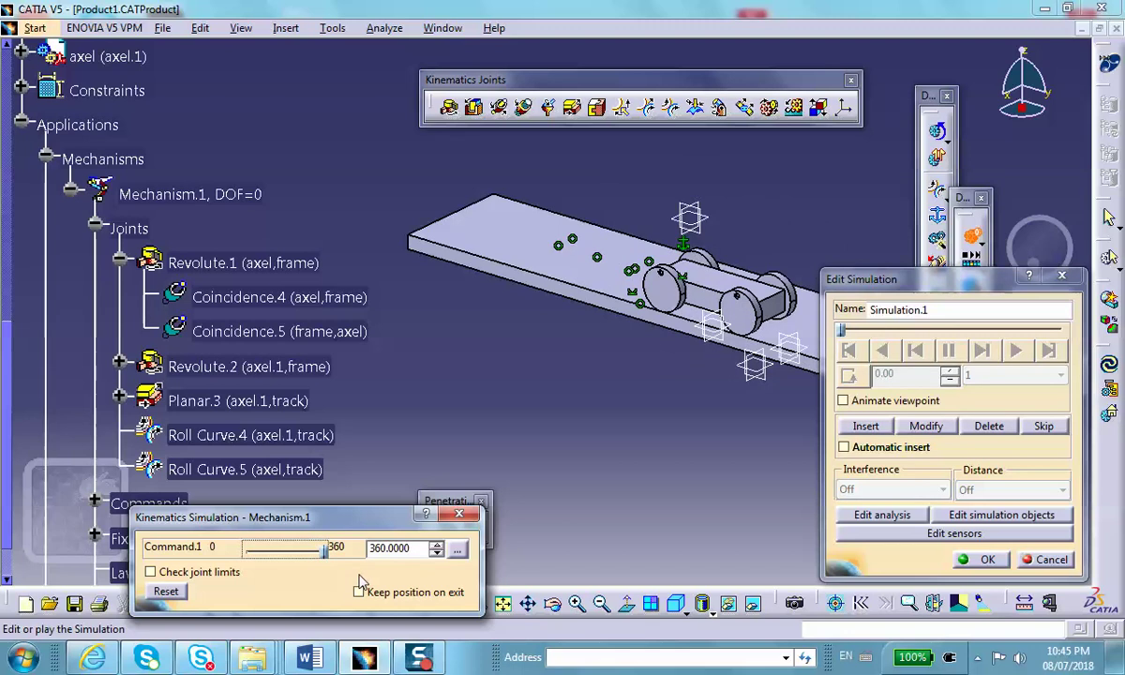
click(864, 425)
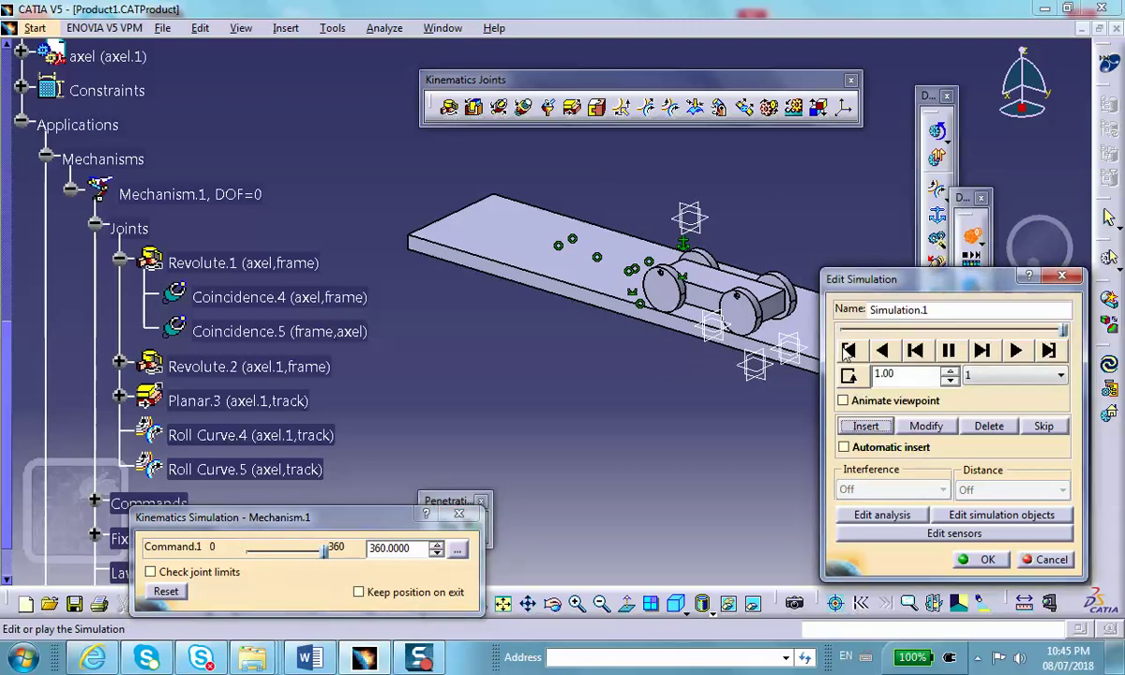
- Rewind the simulation, set its interpolation step to 0.01, and play it in back-and-forth loop mode
click(849, 350)
middle_drag(677, 364, 512, 307)
click(1031, 378)
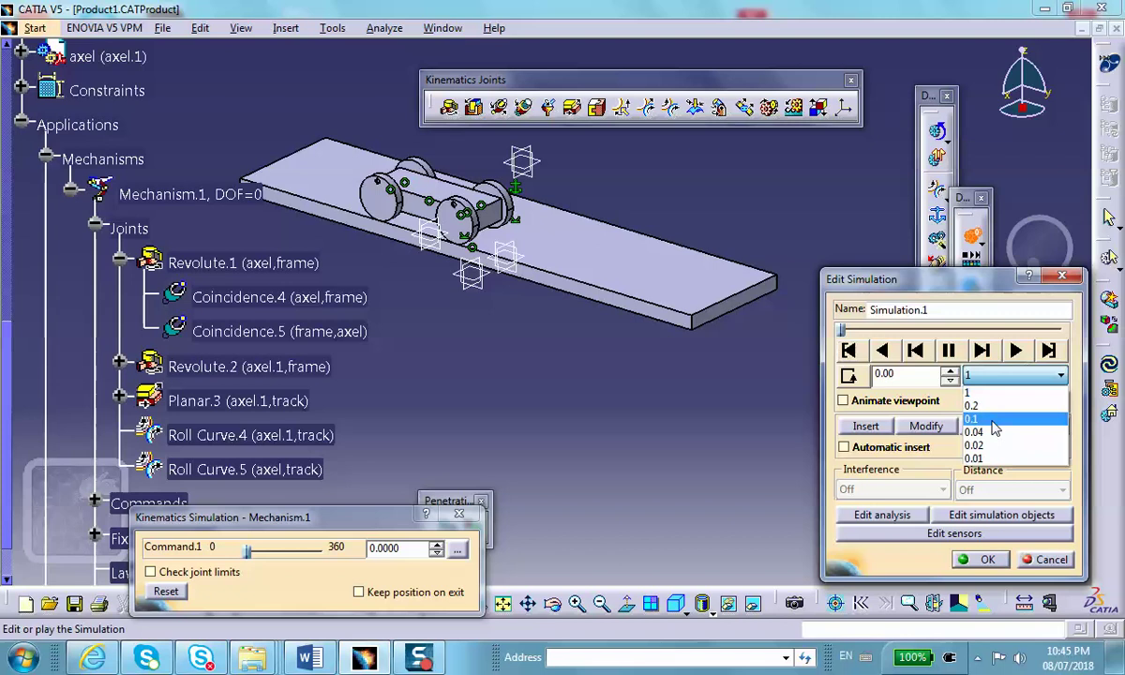
click(937, 433)
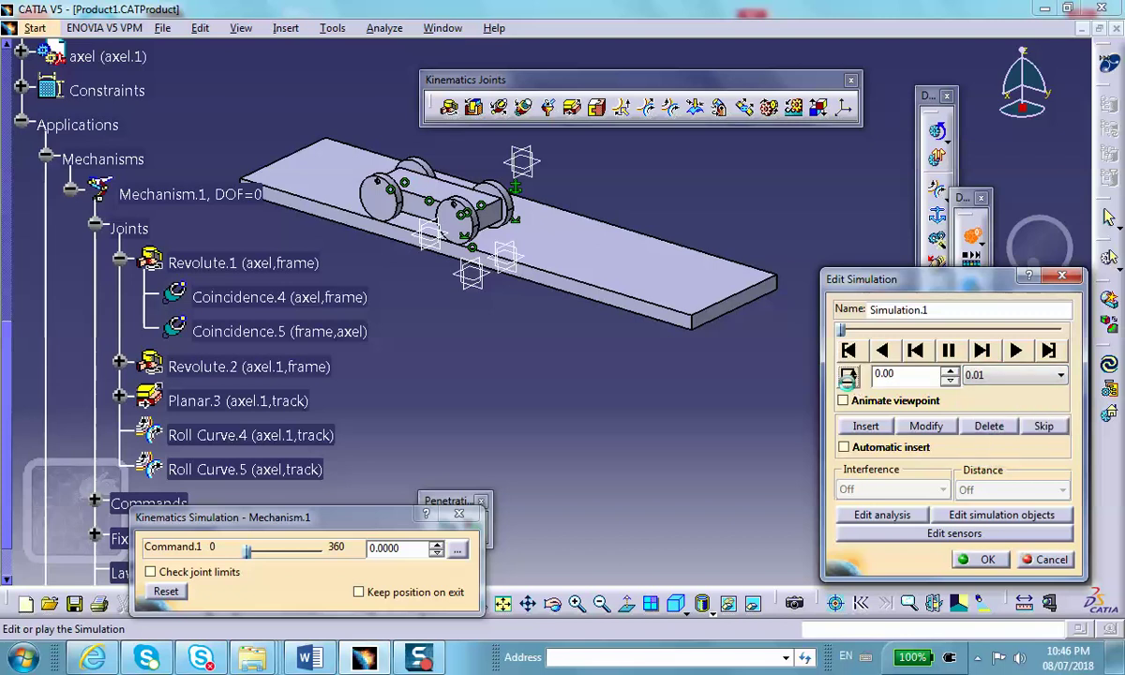
click(1014, 349)
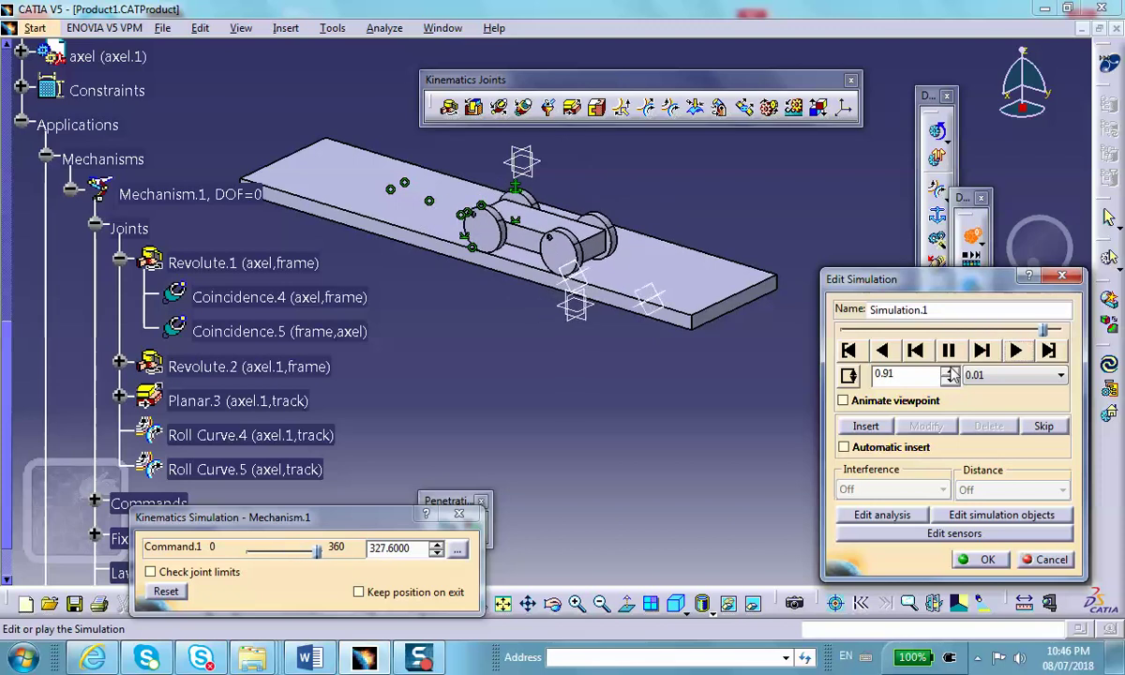
- Set the simulation's interpolation step to 0.04, stop the playback, return to the start, and accept the simulation
click(1061, 375)
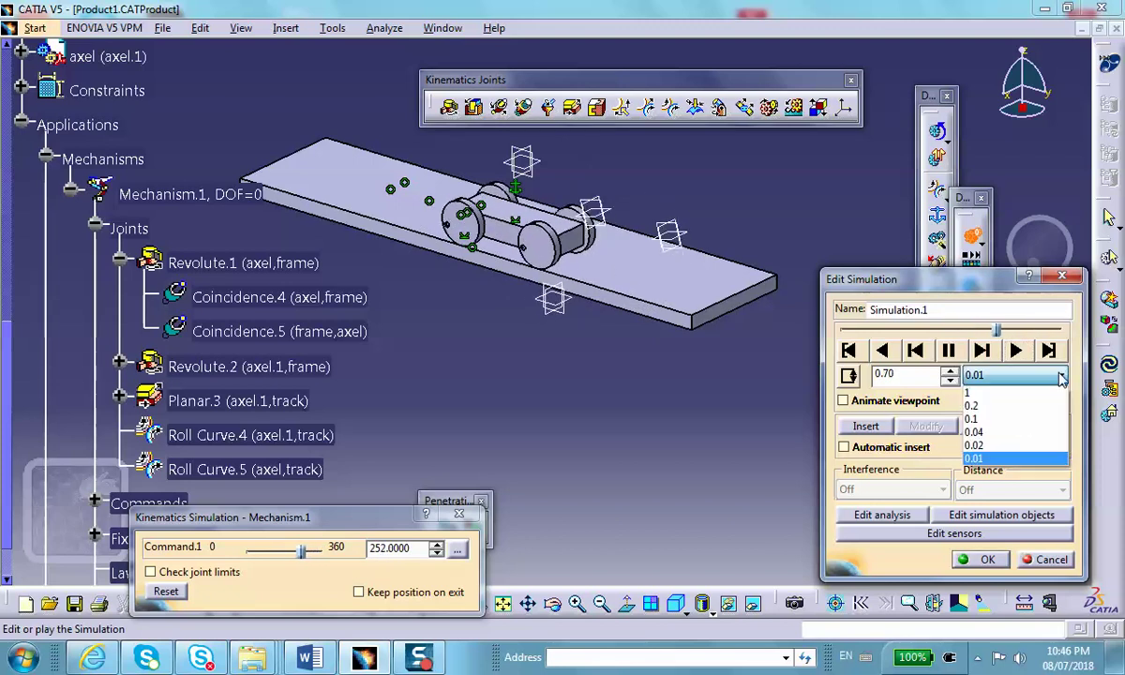
click(1017, 429)
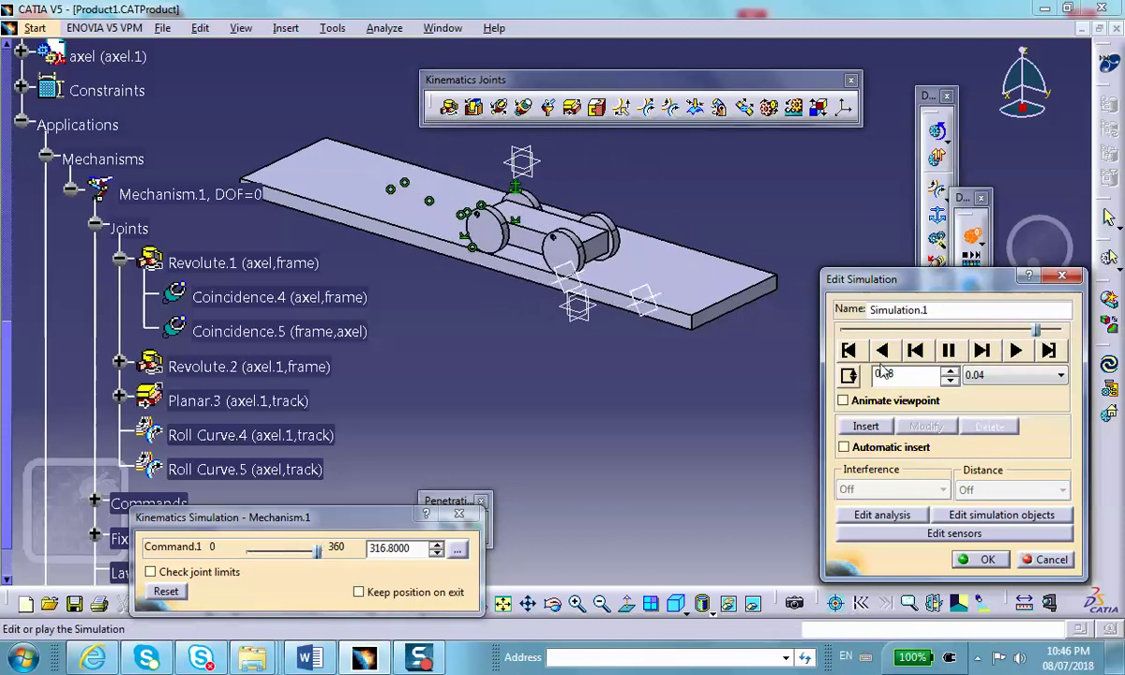
click(949, 351)
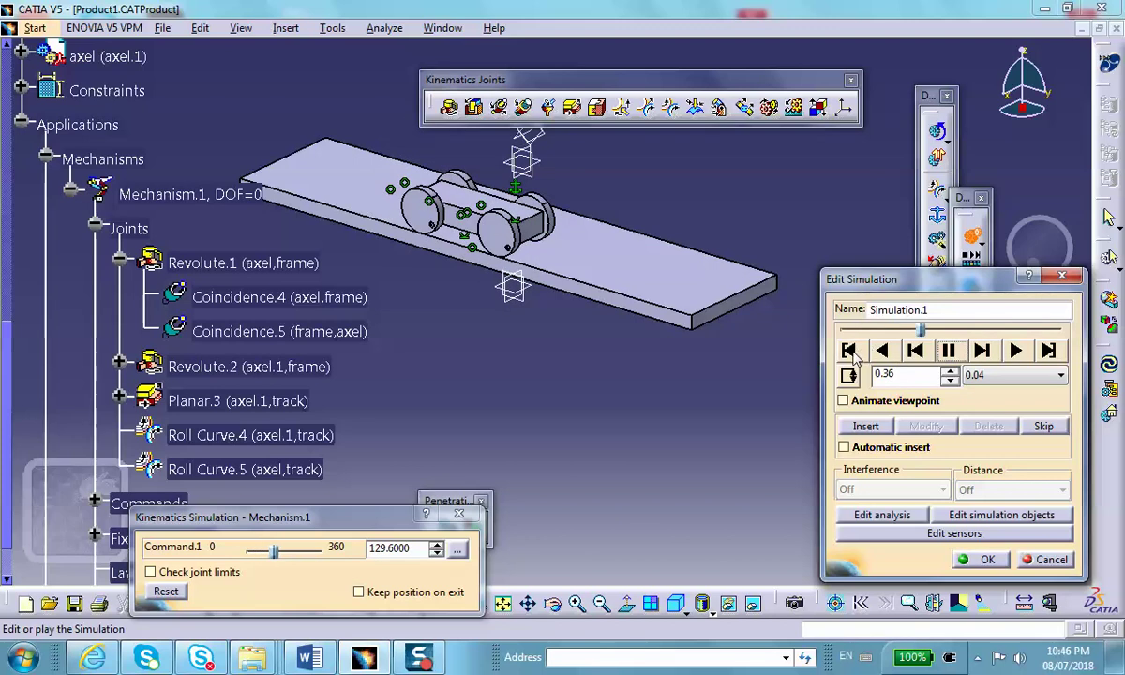
click(849, 351)
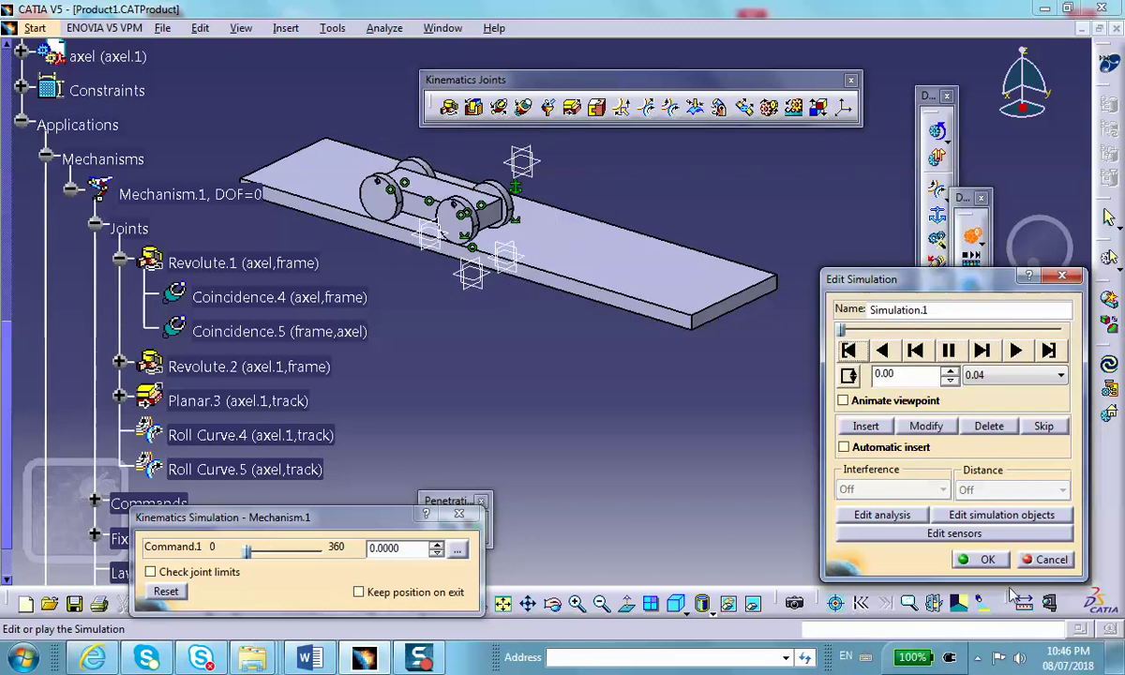
click(987, 559)
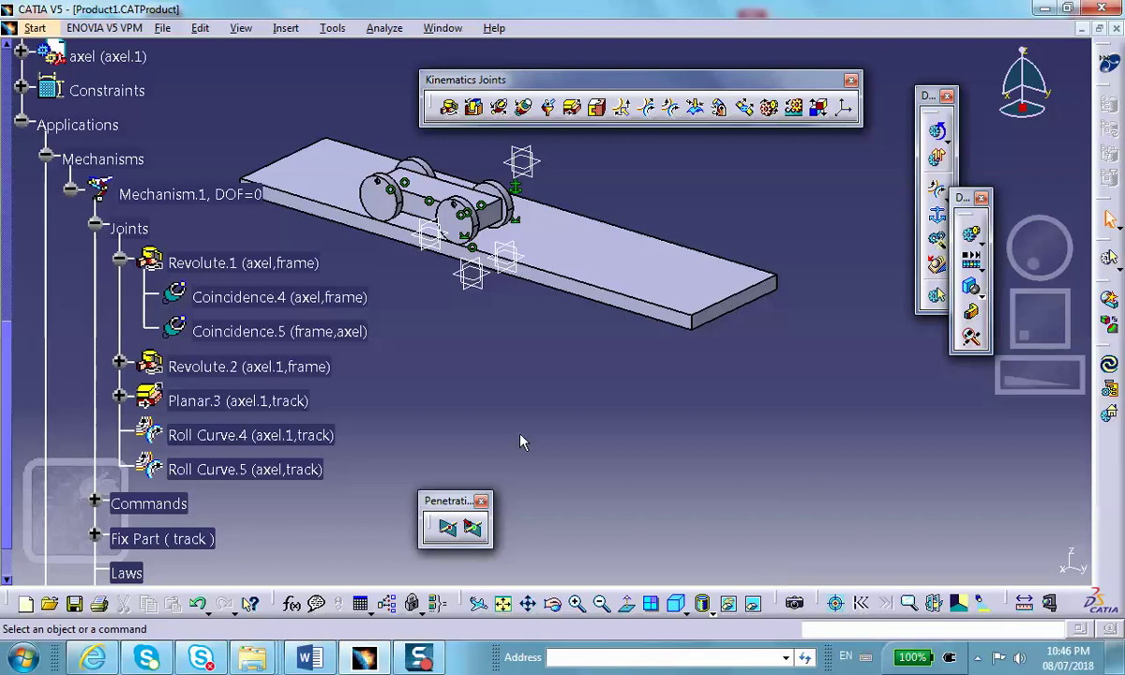
scroll(352, 387, down, 2)
scroll(376, 415, down, 2)
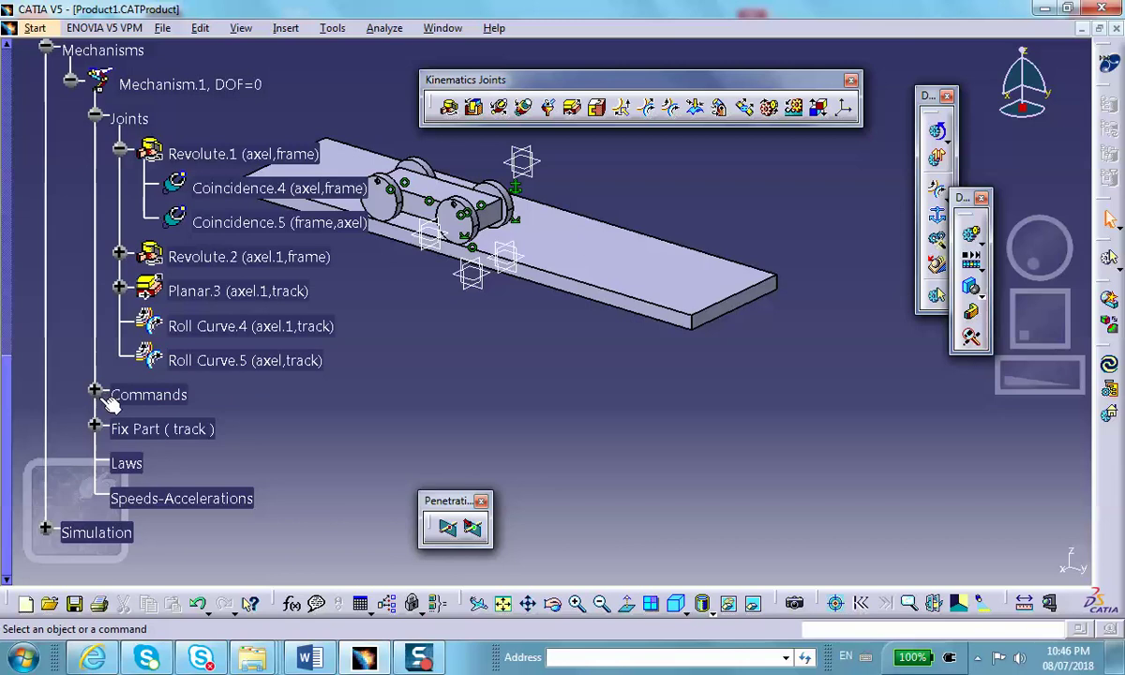
middle_drag(458, 388, 586, 432)
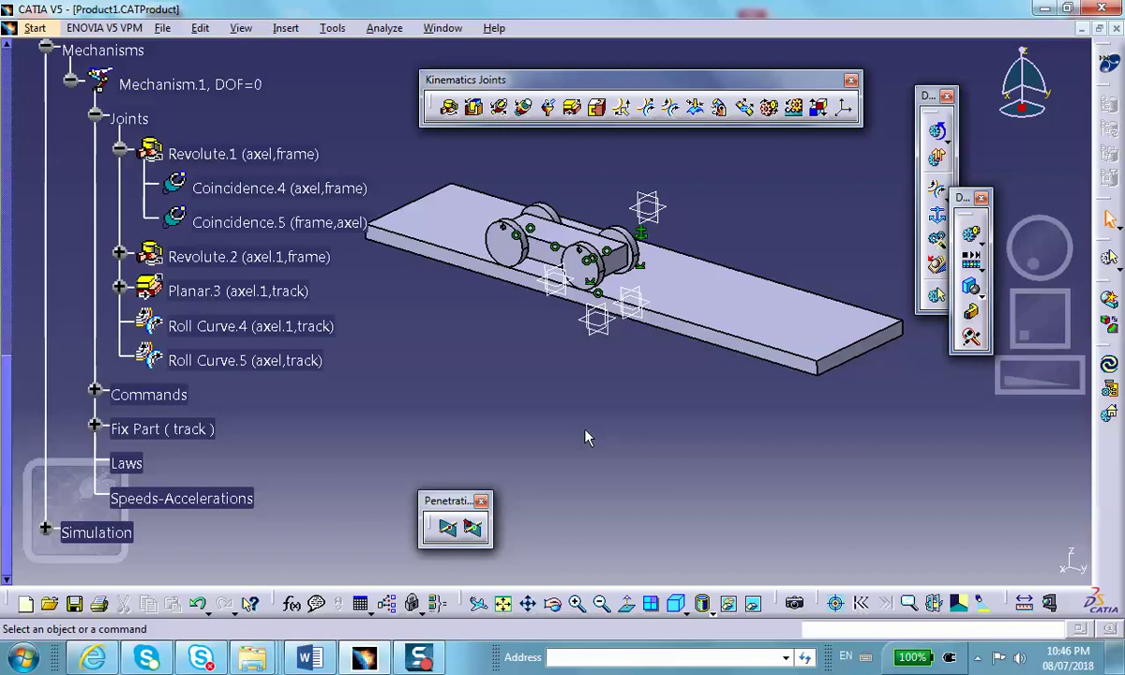
mouse_move(420, 664)
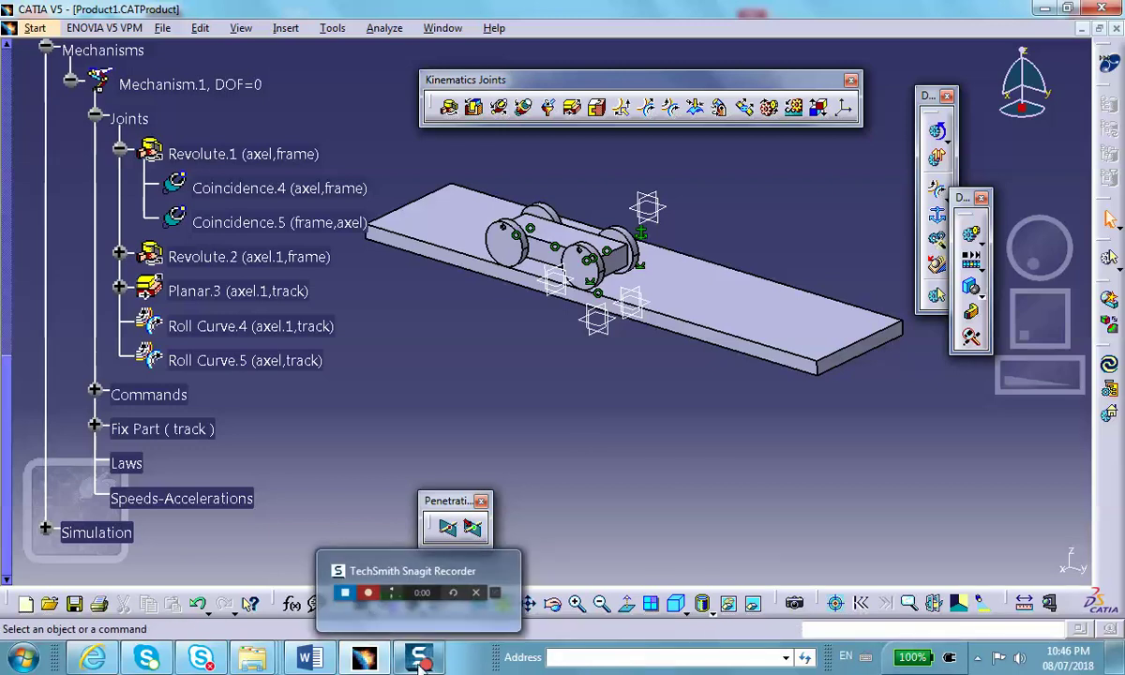